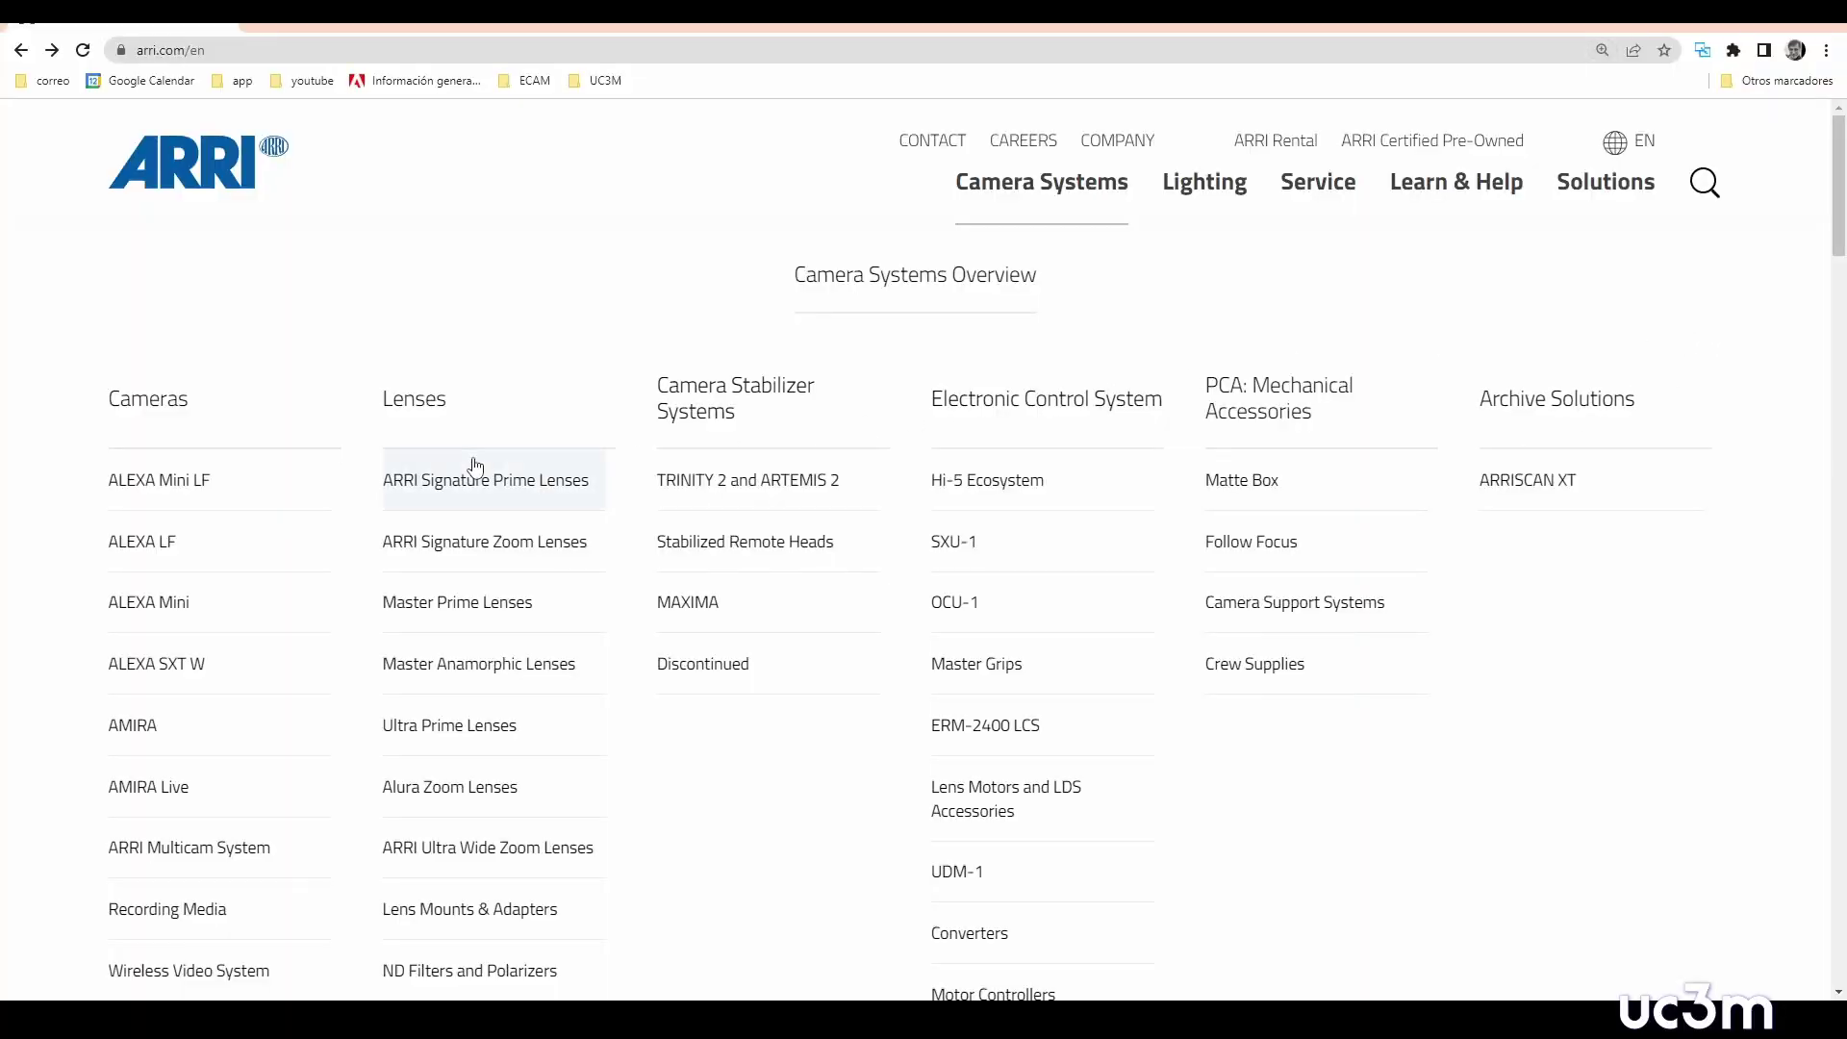
- Go from arri.com to the ALEXA Mini LF sample footage on webgate.io and scroll its clip list
left_click(179, 486)
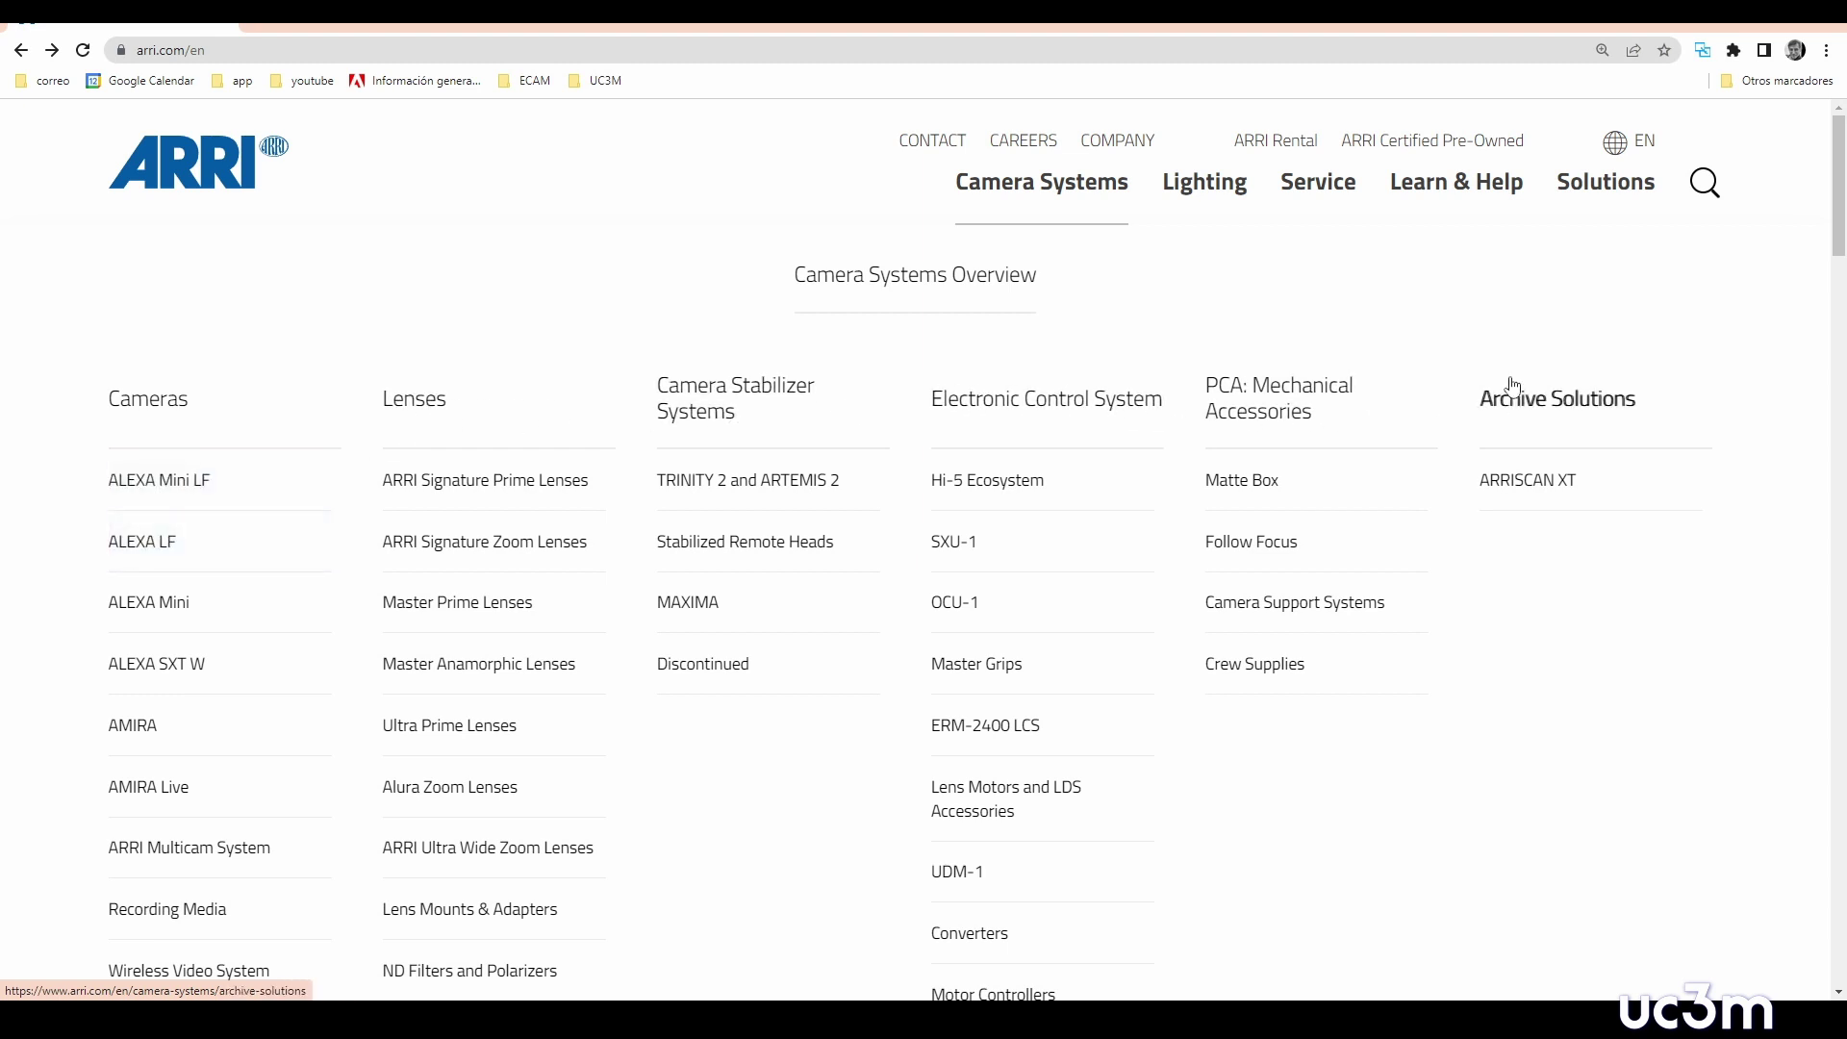
left_click(1498, 192)
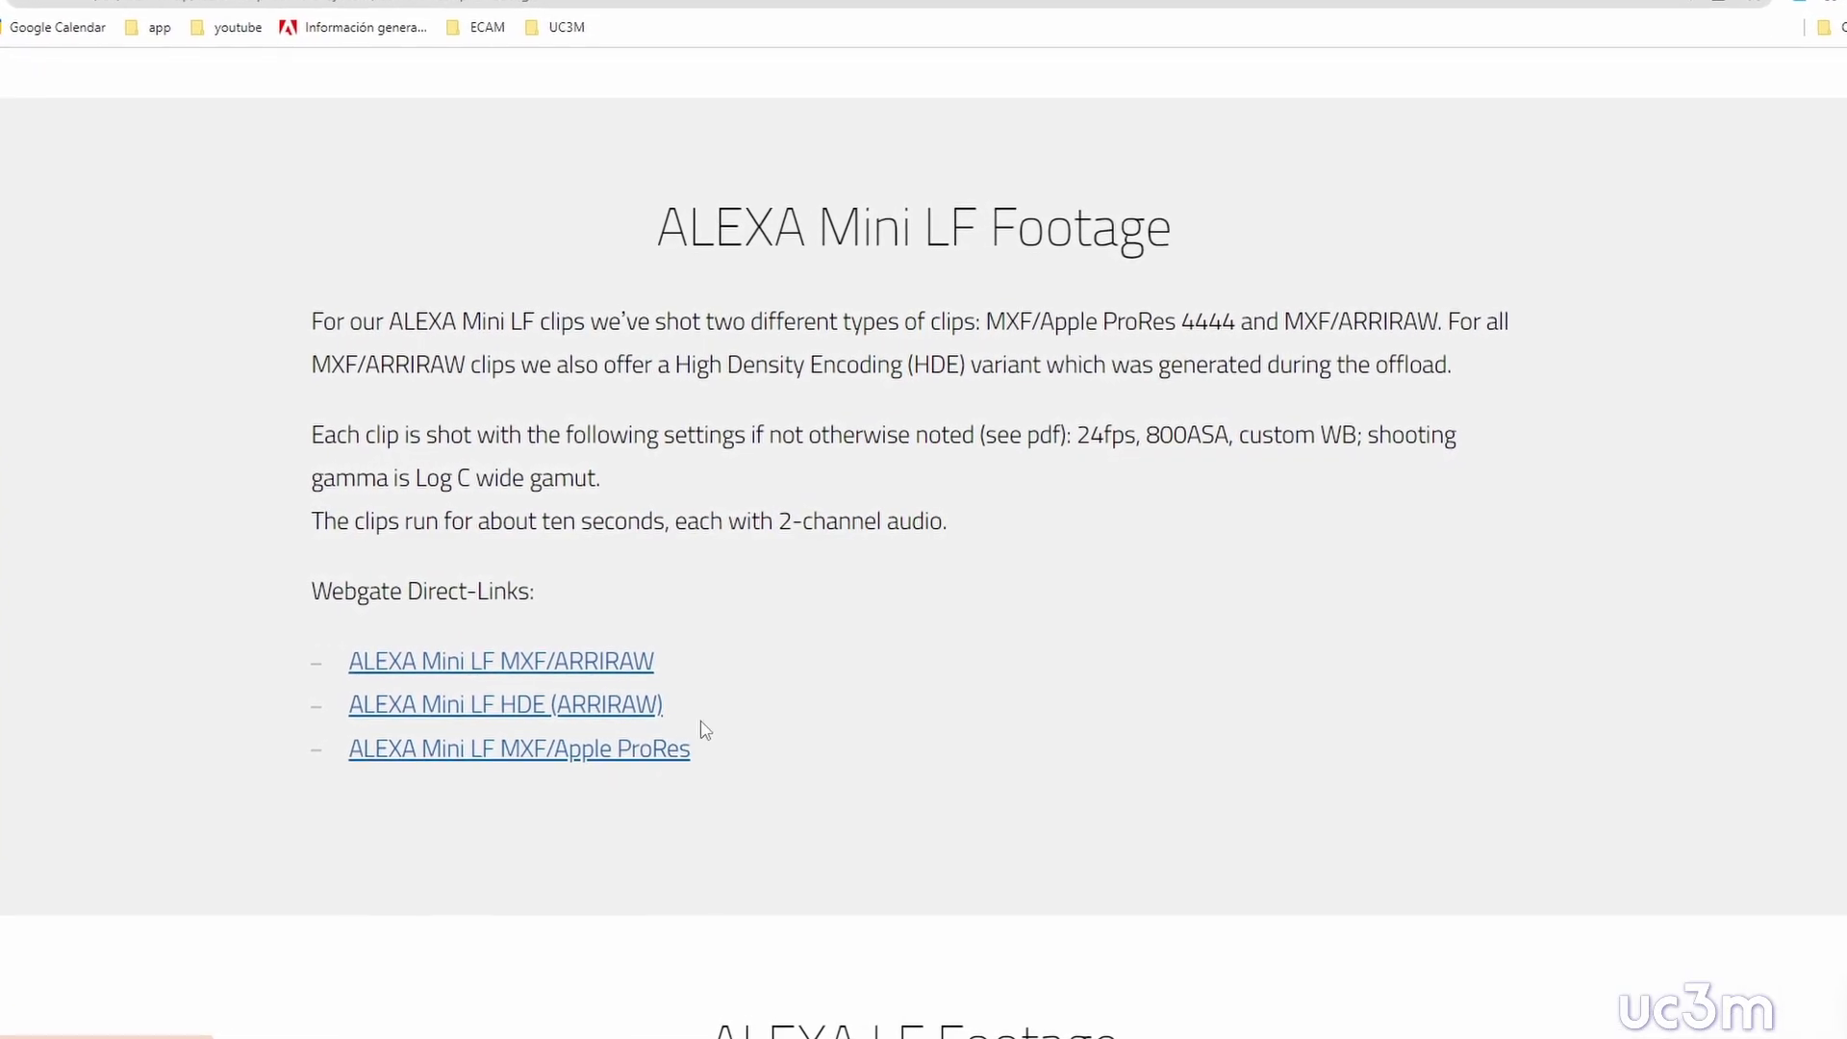
left_click(571, 666)
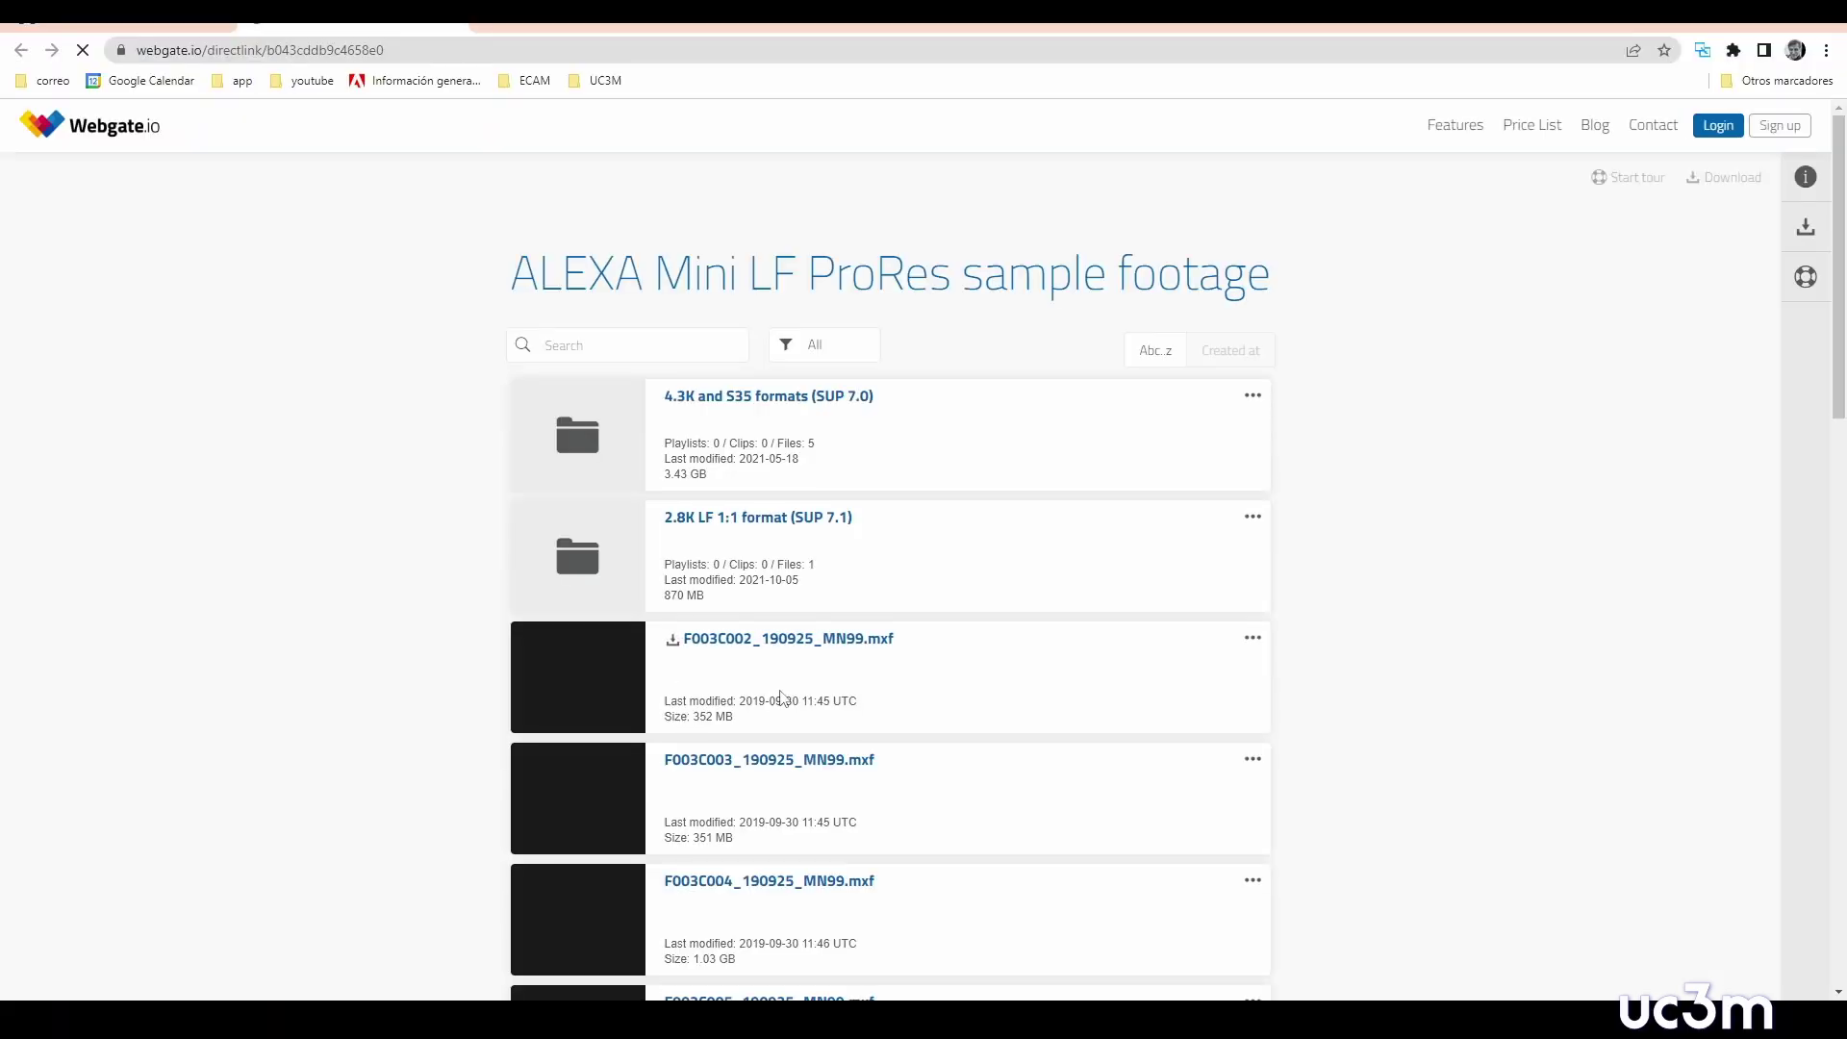
scroll(805, 692, "down", 2)
scroll(802, 695, "down", 2)
scroll(804, 697, "down", 2)
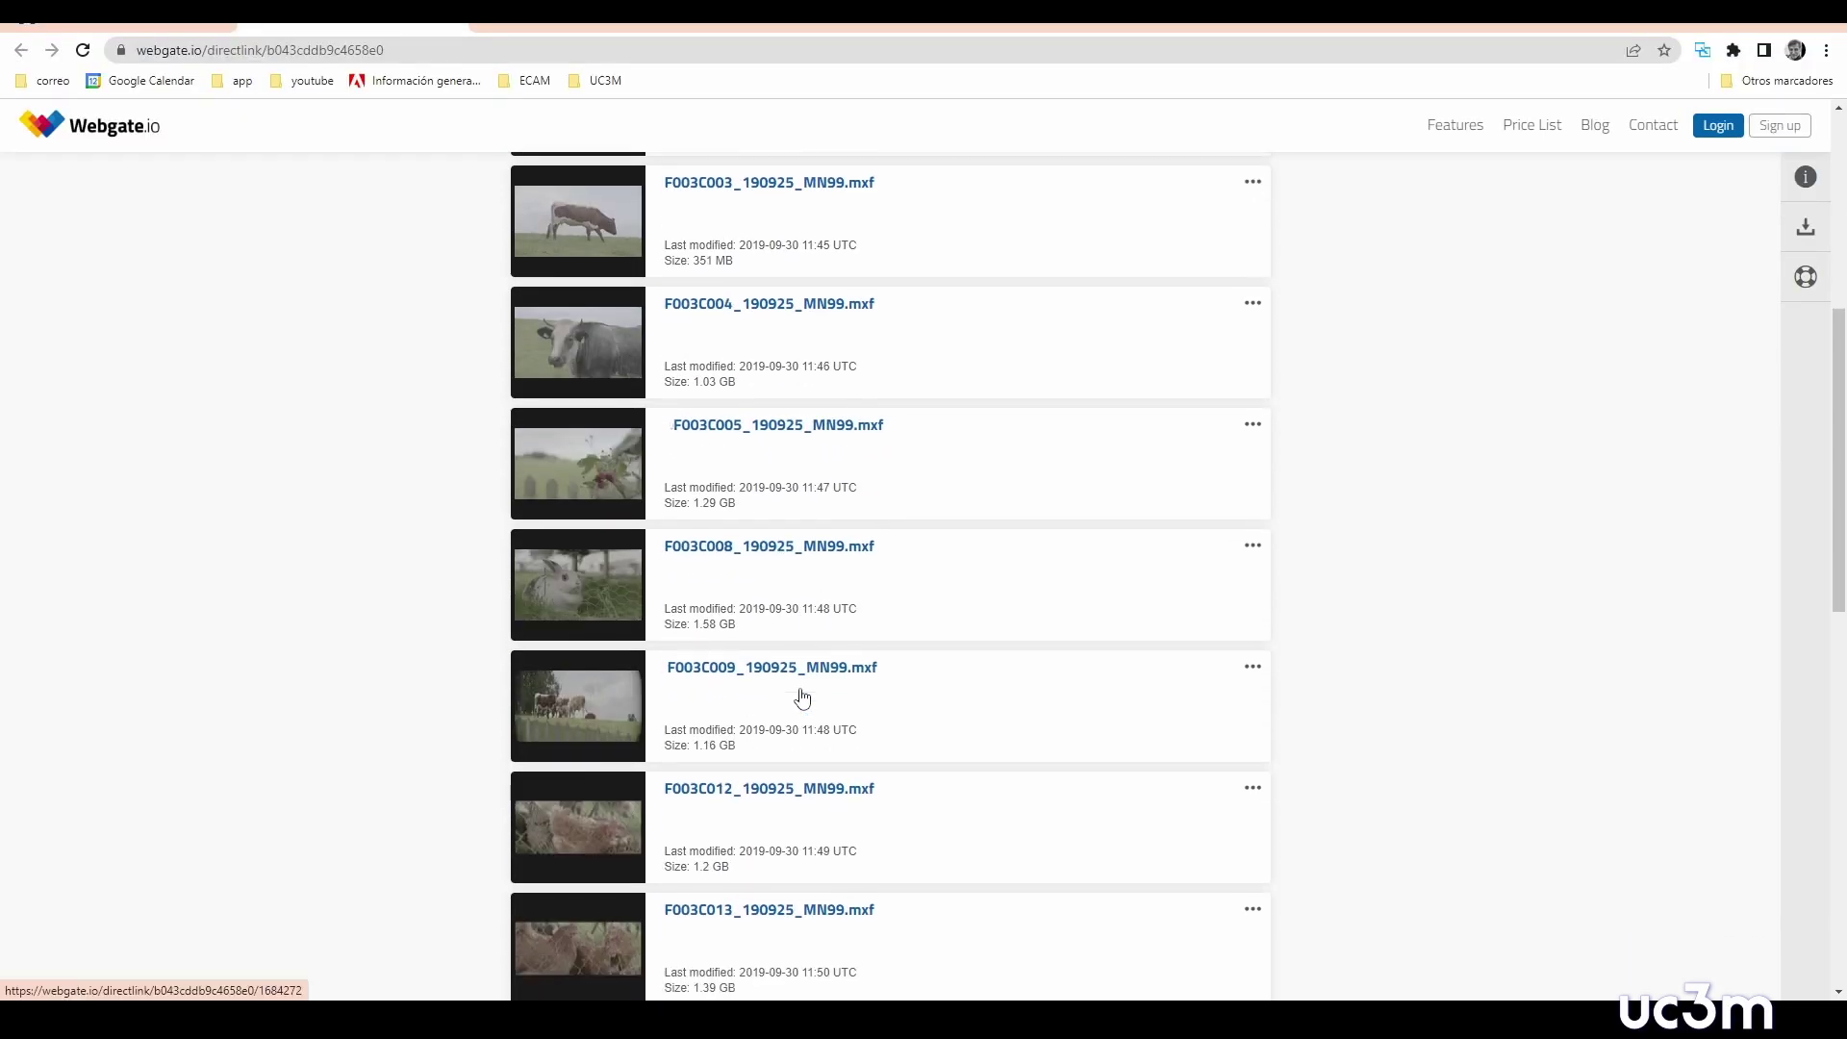
scroll(804, 698, "down", 2)
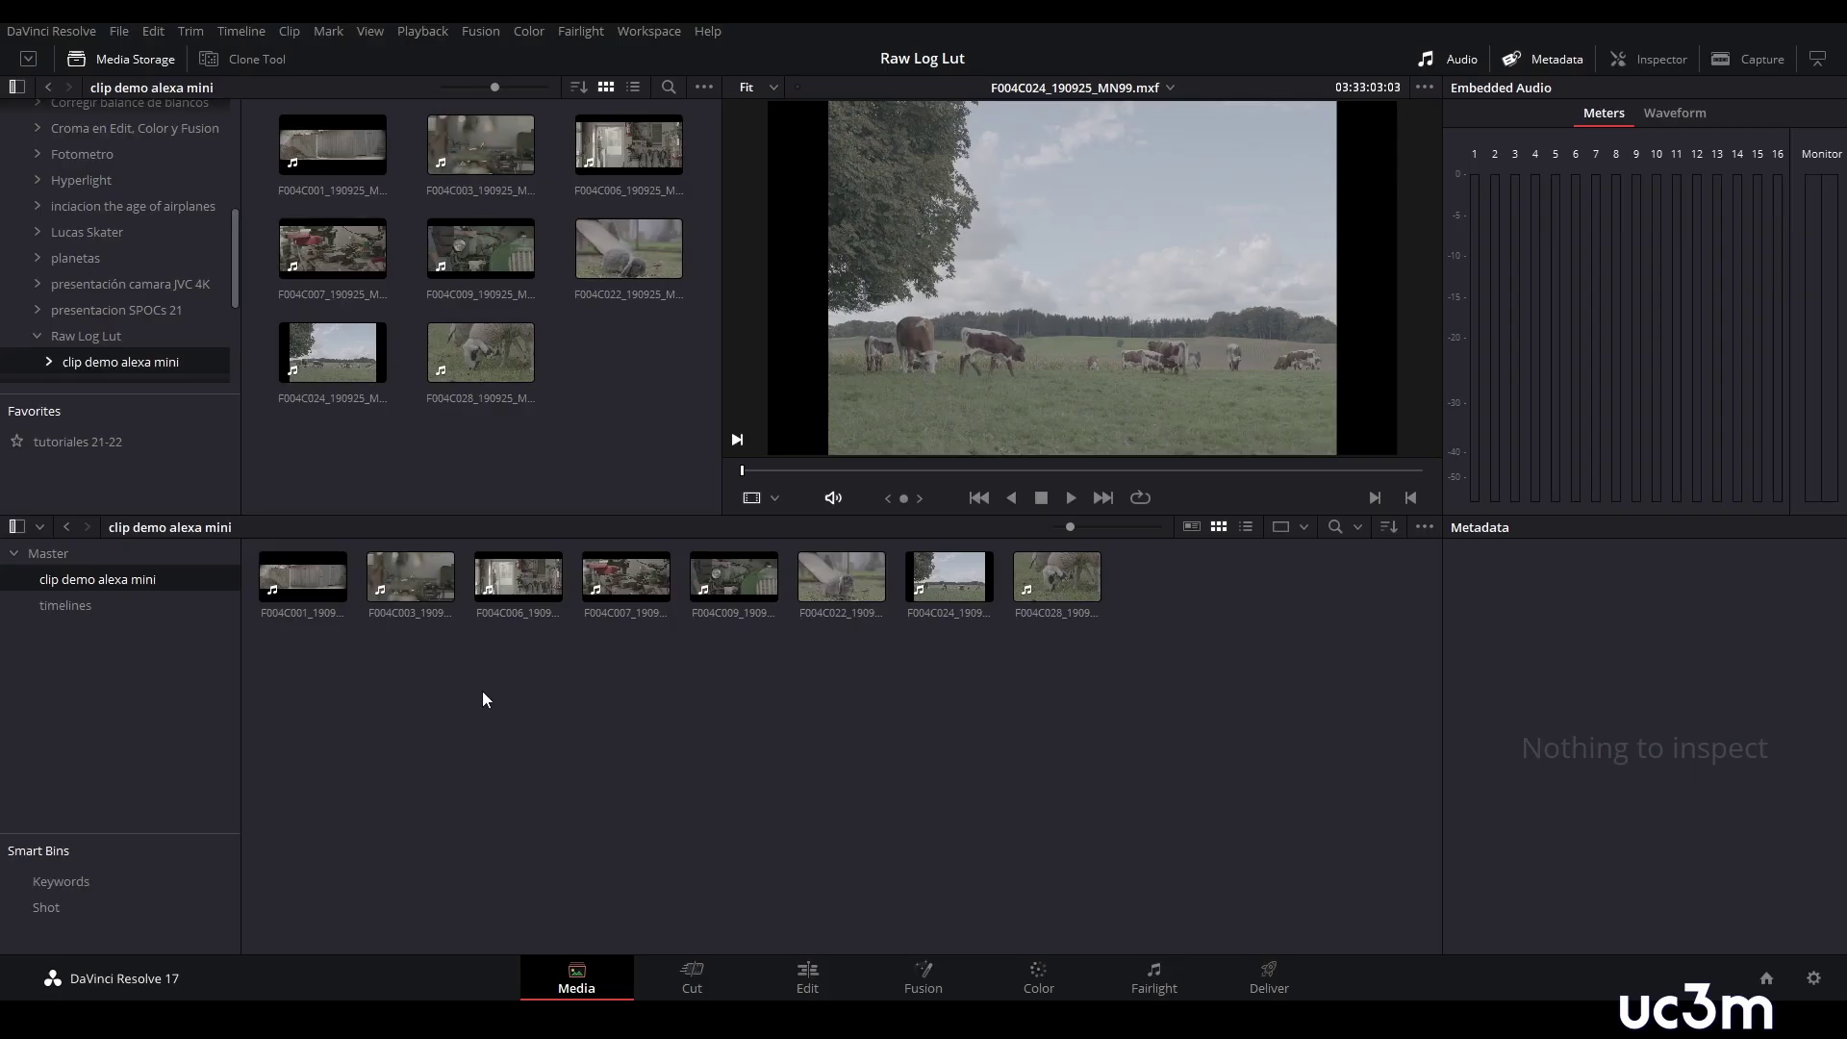
- Check the metadata of clips F004C003 and F004C006, then select all eight clips in the Media Pool
left_click(411, 582)
left_click(512, 586)
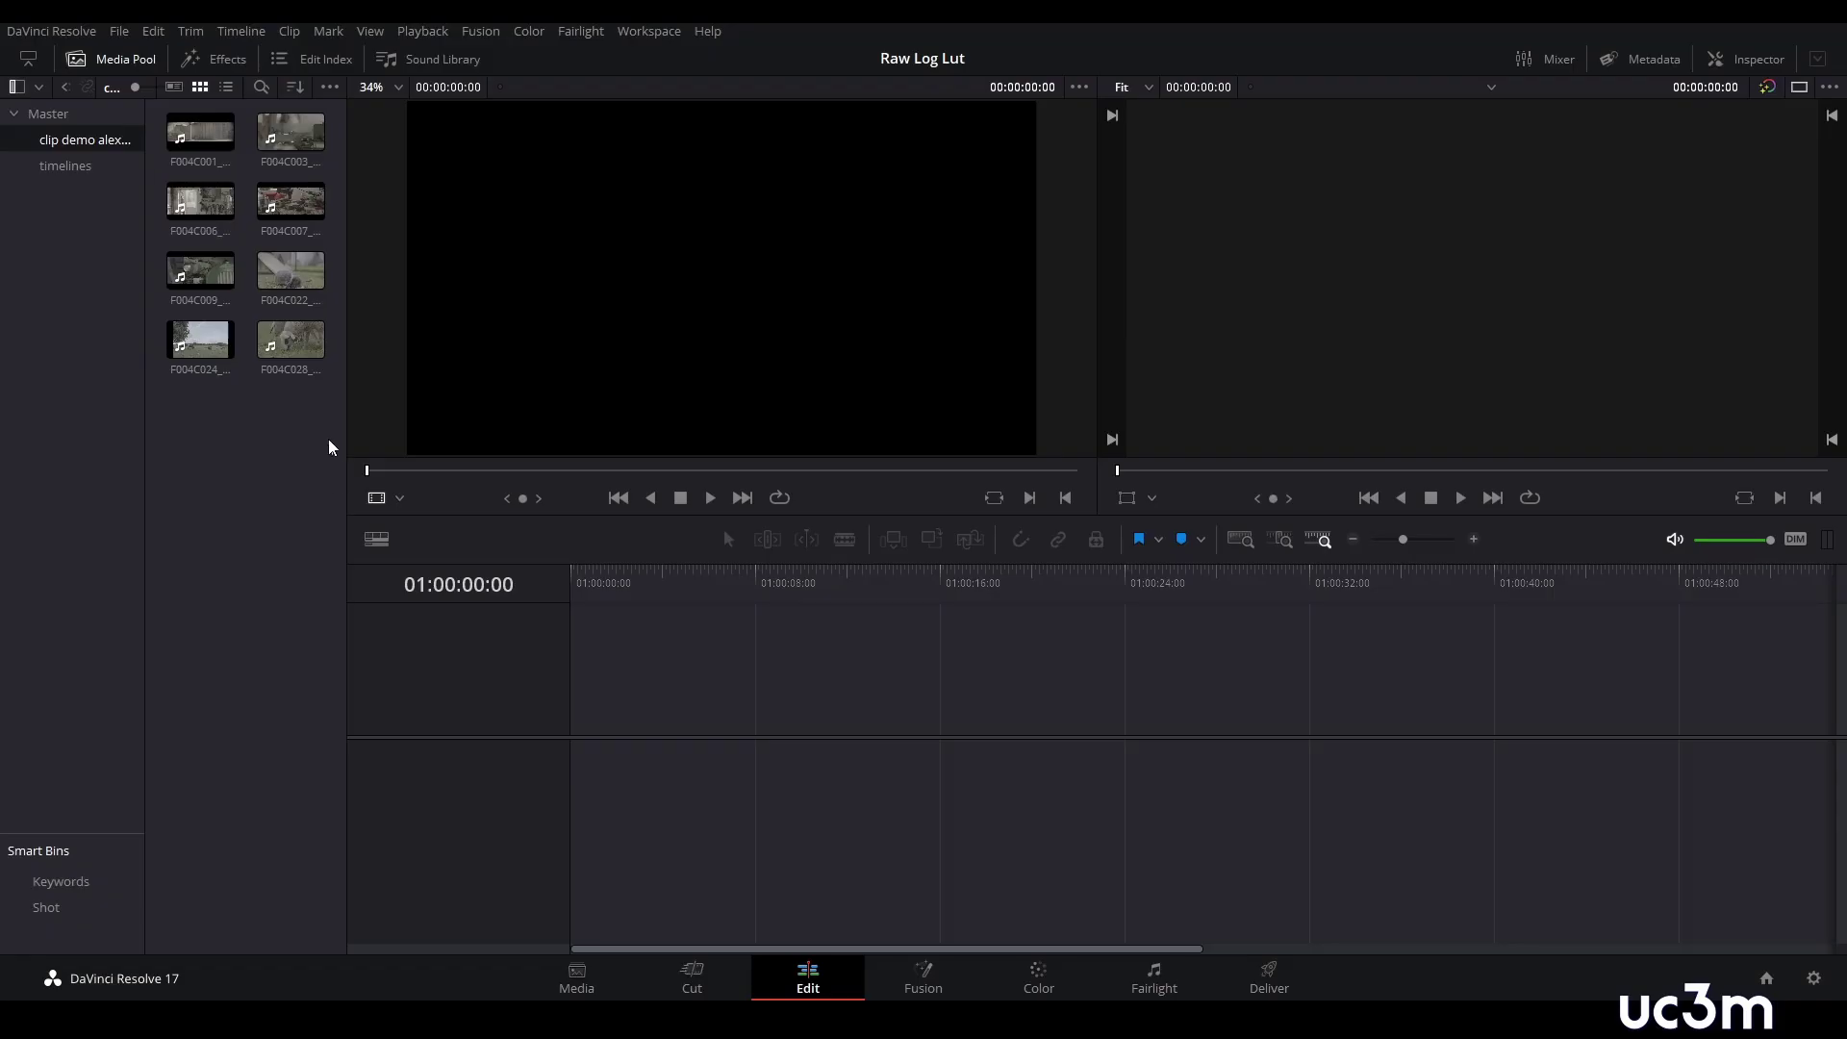
left_click_drag(330, 460, 205, 144)
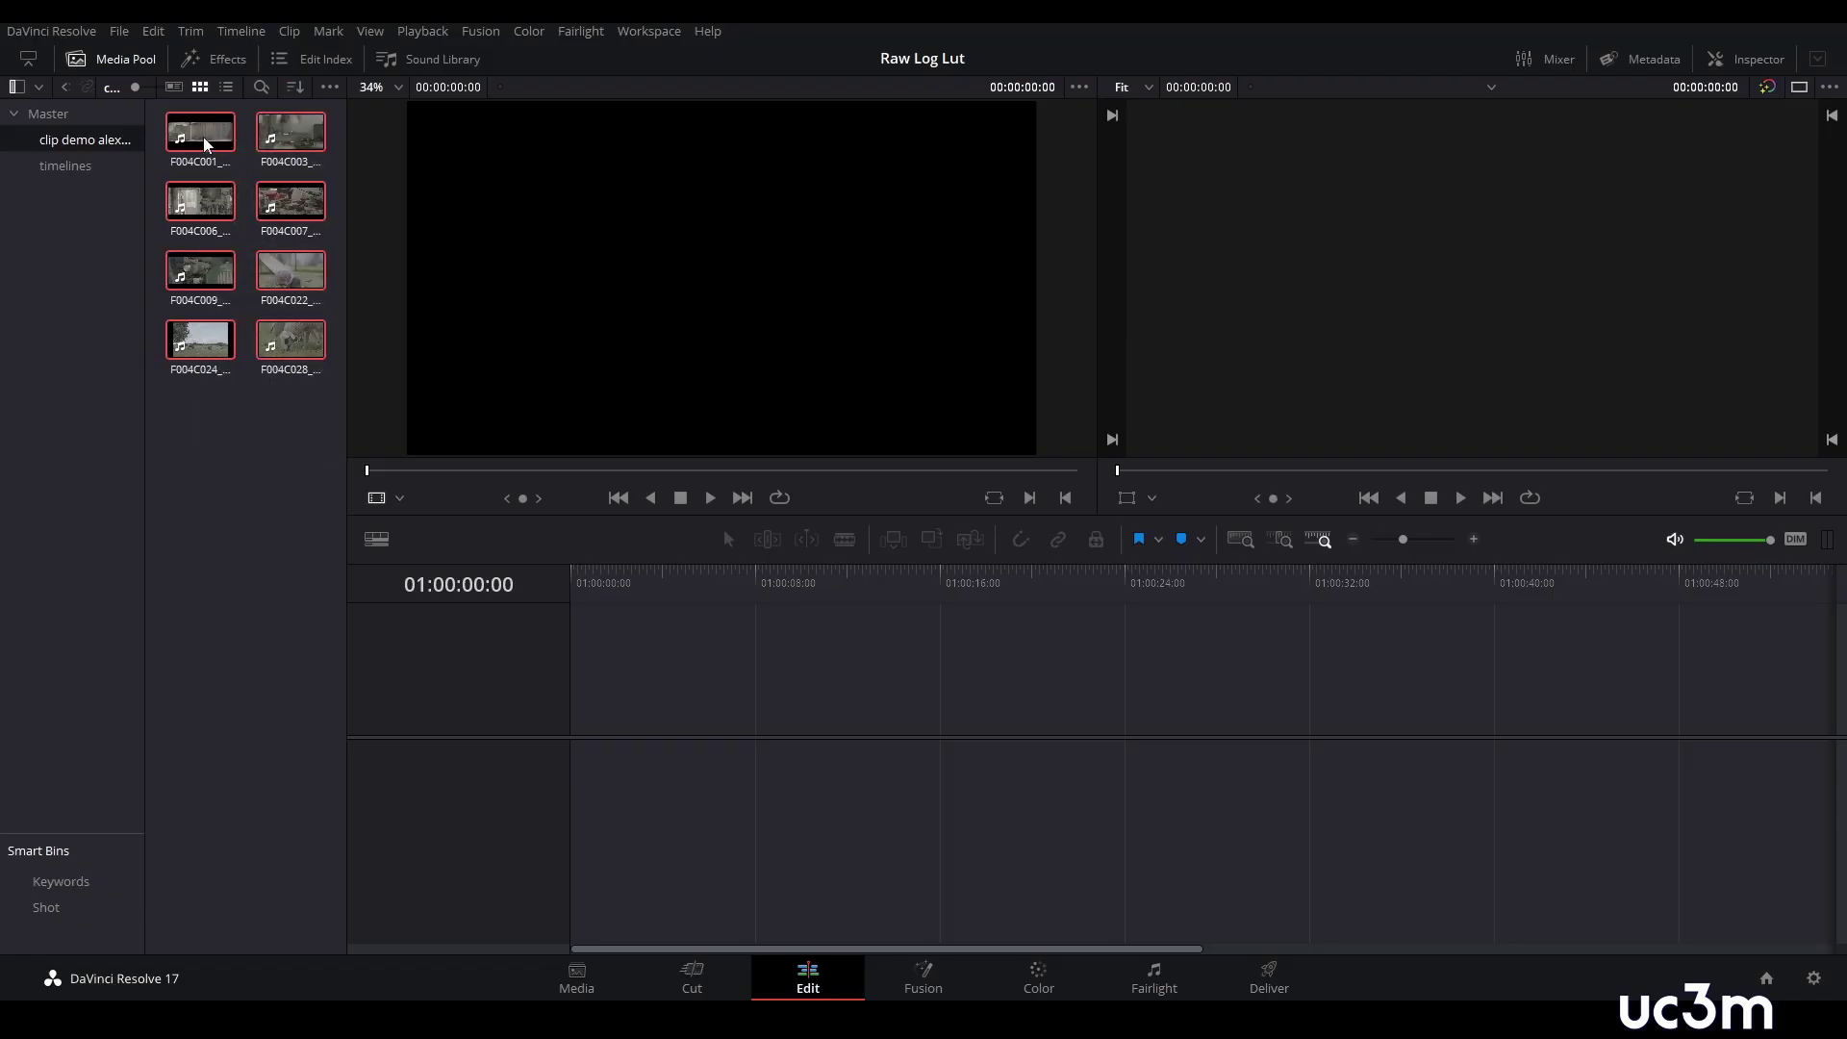
- Create Timeline 1 from the eight selected clips and scrub through it
right_click(205, 145)
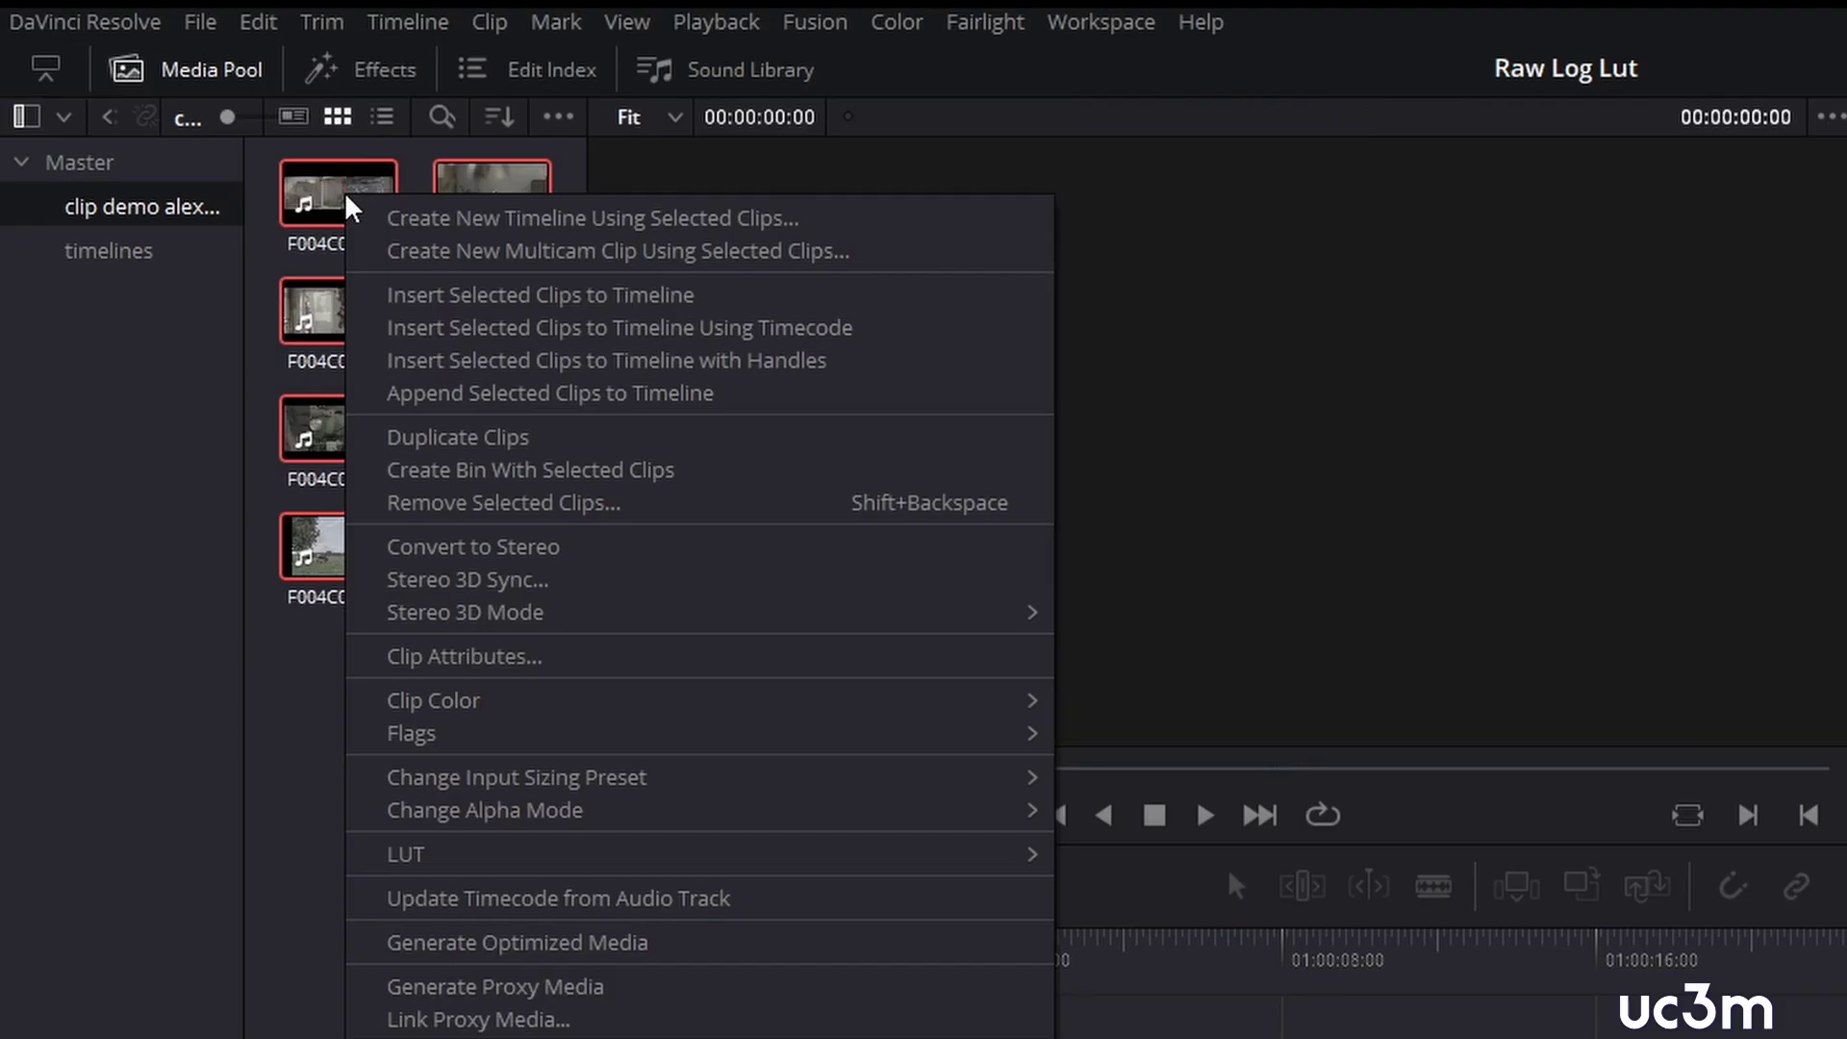
left_click(509, 217)
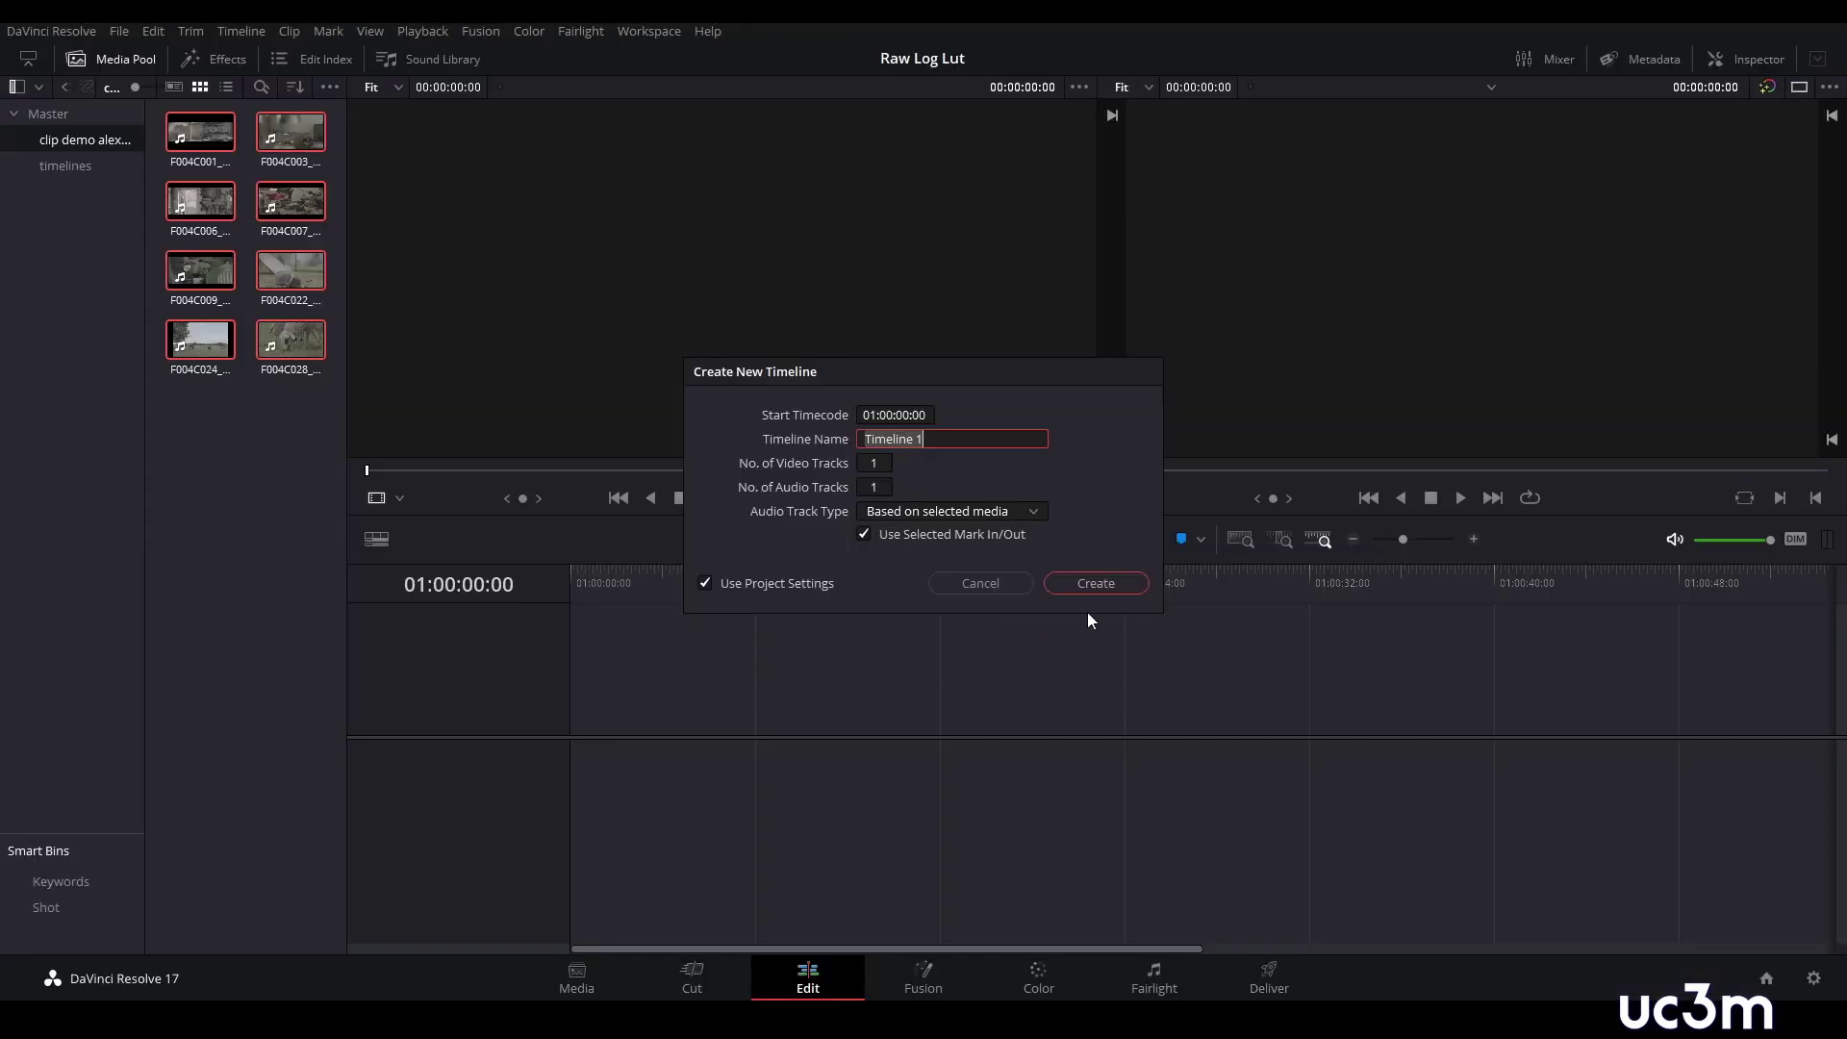
left_click(1097, 583)
left_click_drag(569, 575, 700, 585)
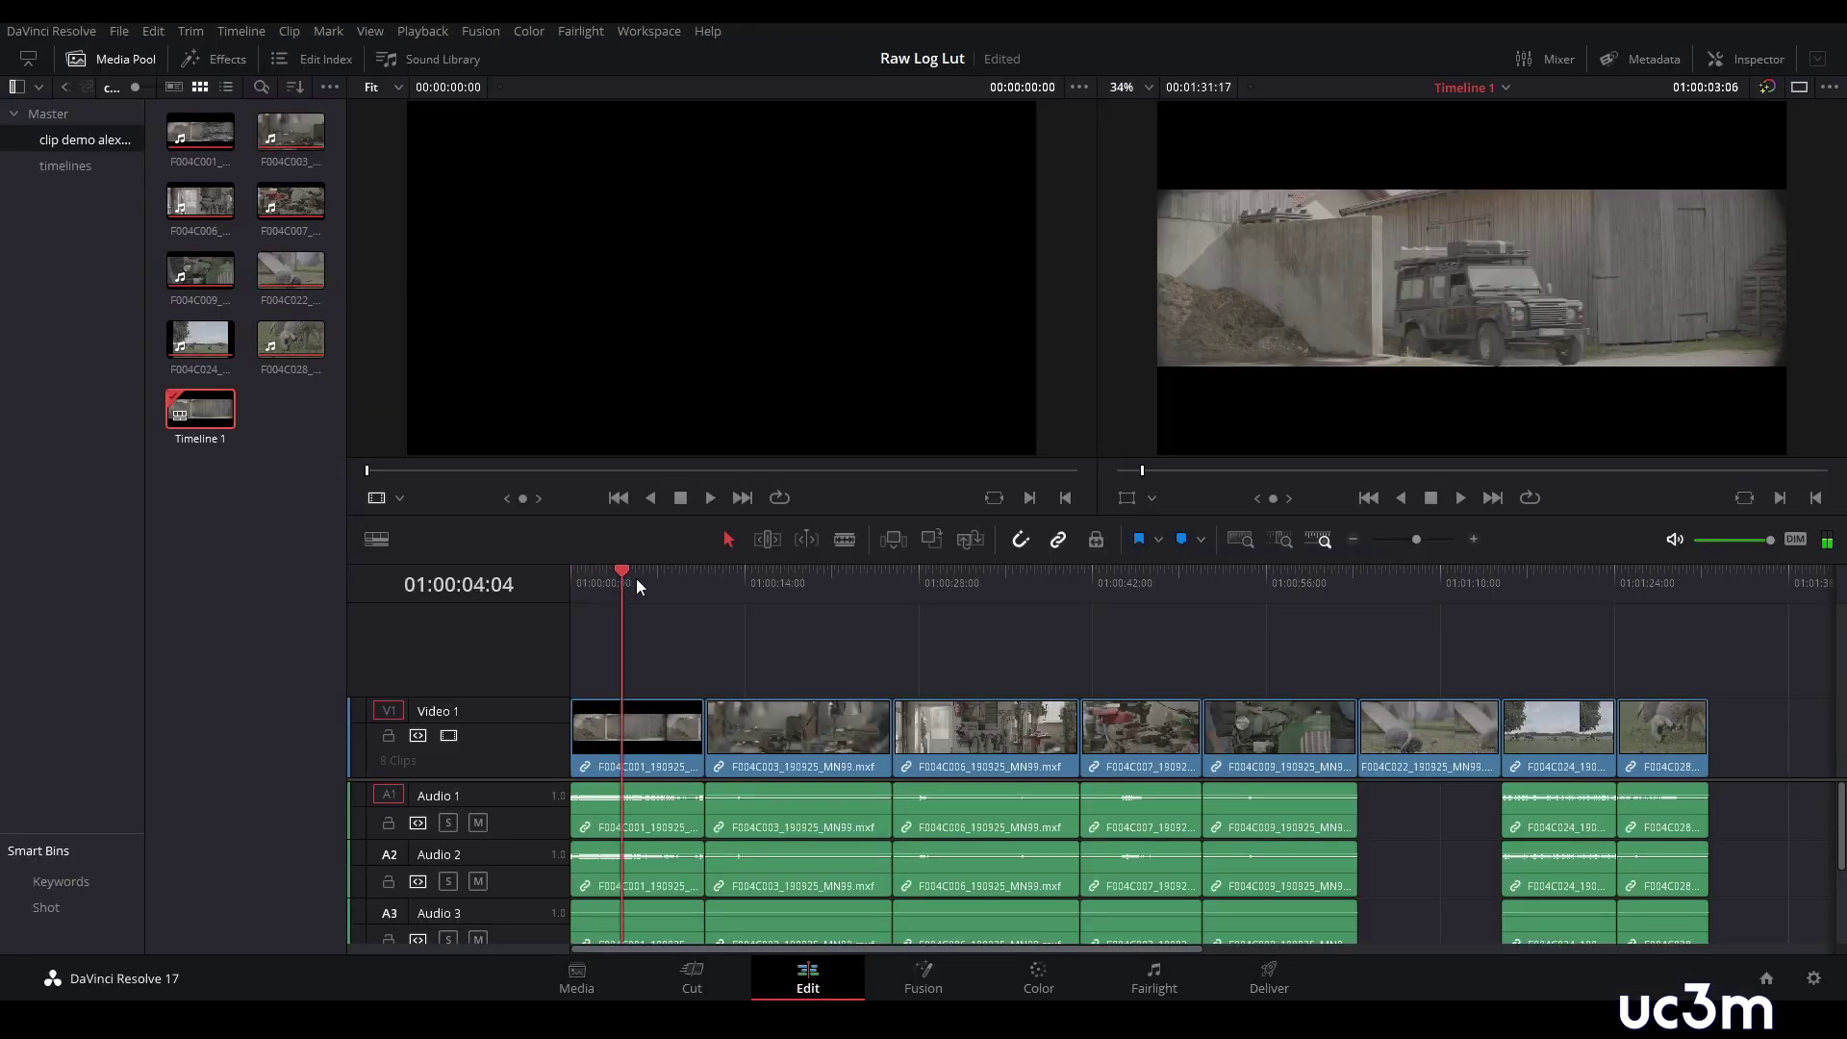
- Switch to a single enlarged viewer and jump to the rabbit, tractor, workbench, workshop and cows clips
left_click(135, 55)
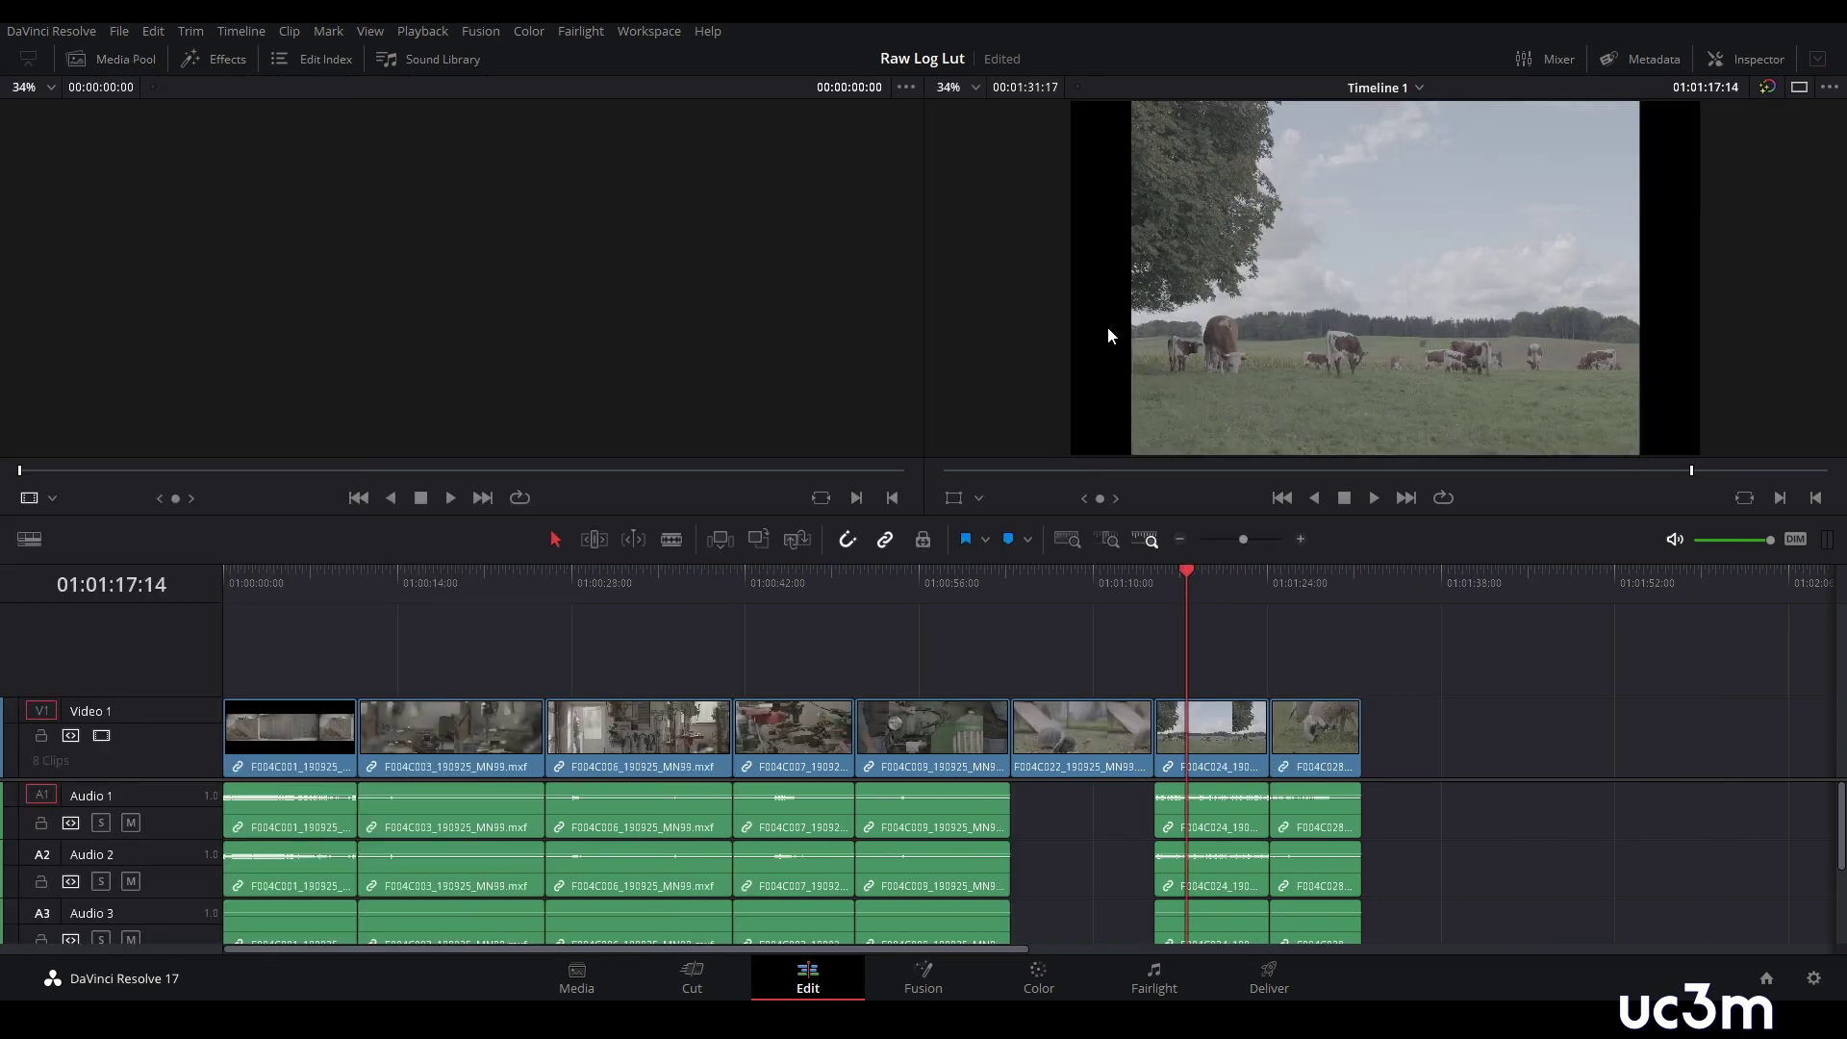
left_click(1801, 89)
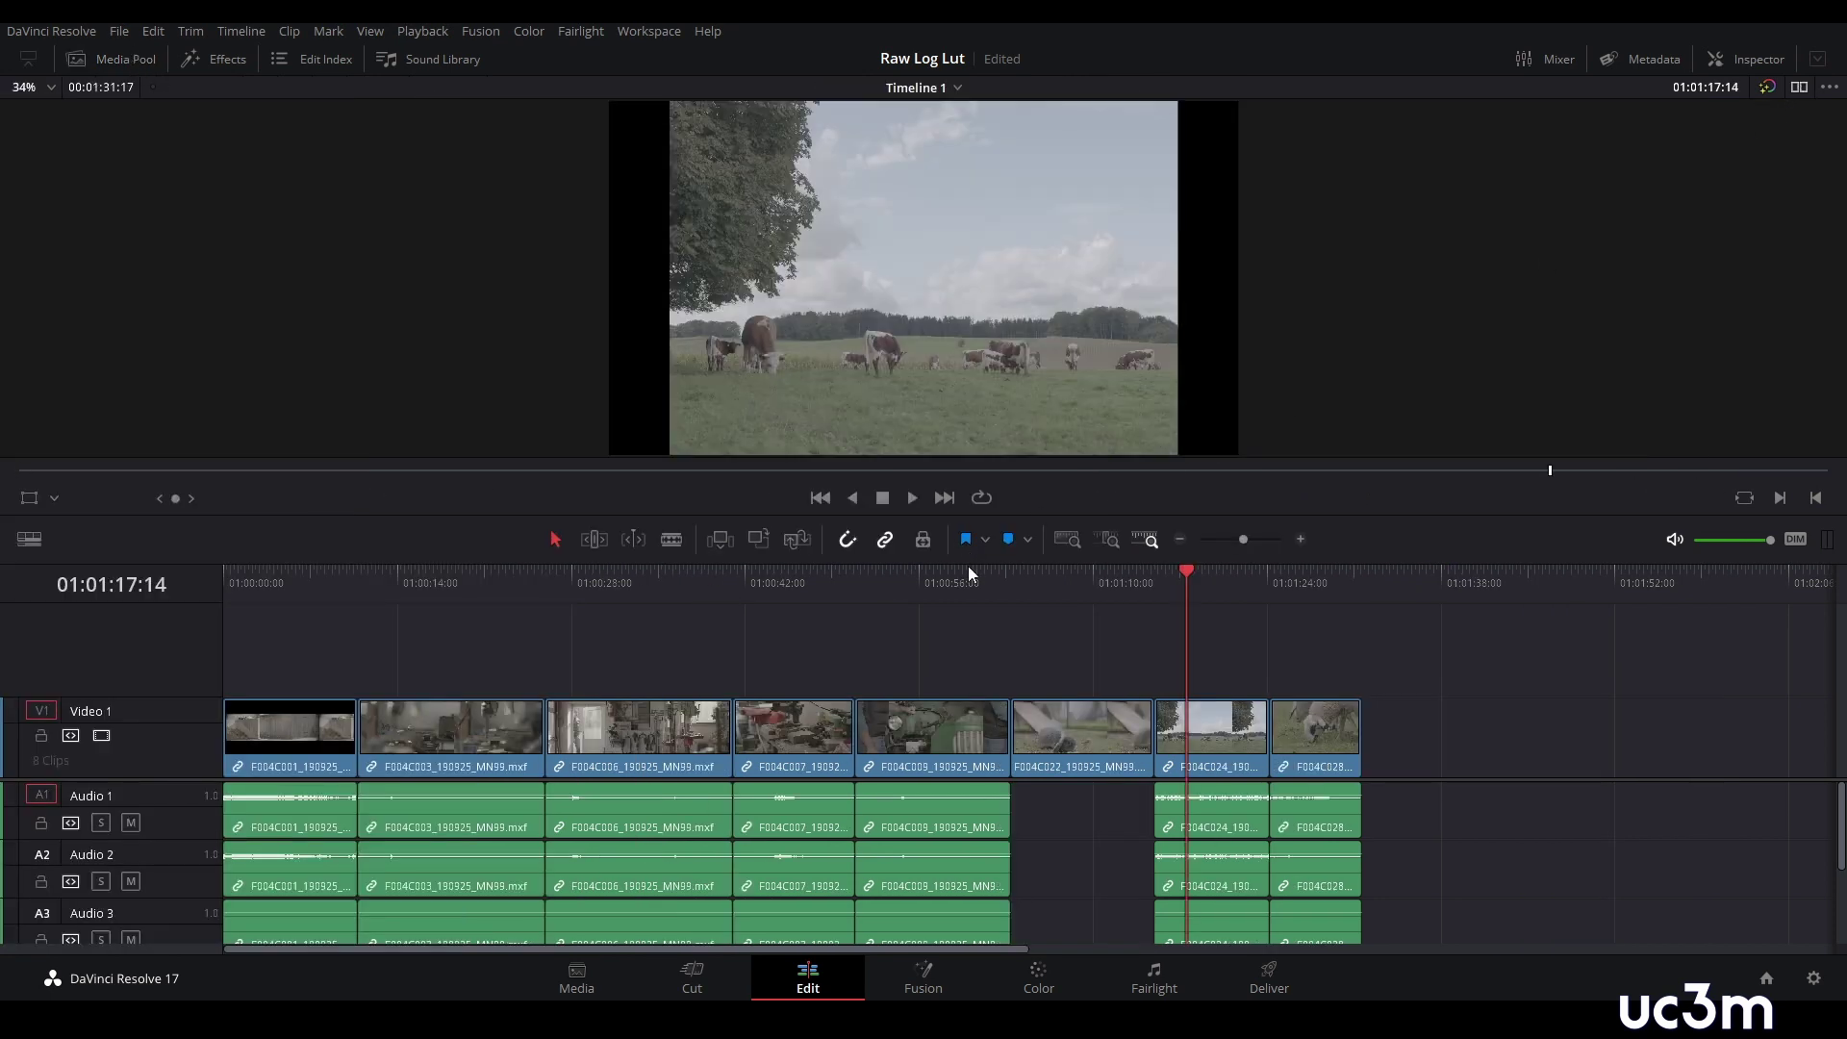
left_click_drag(969, 571, 969, 744)
left_click(1083, 754)
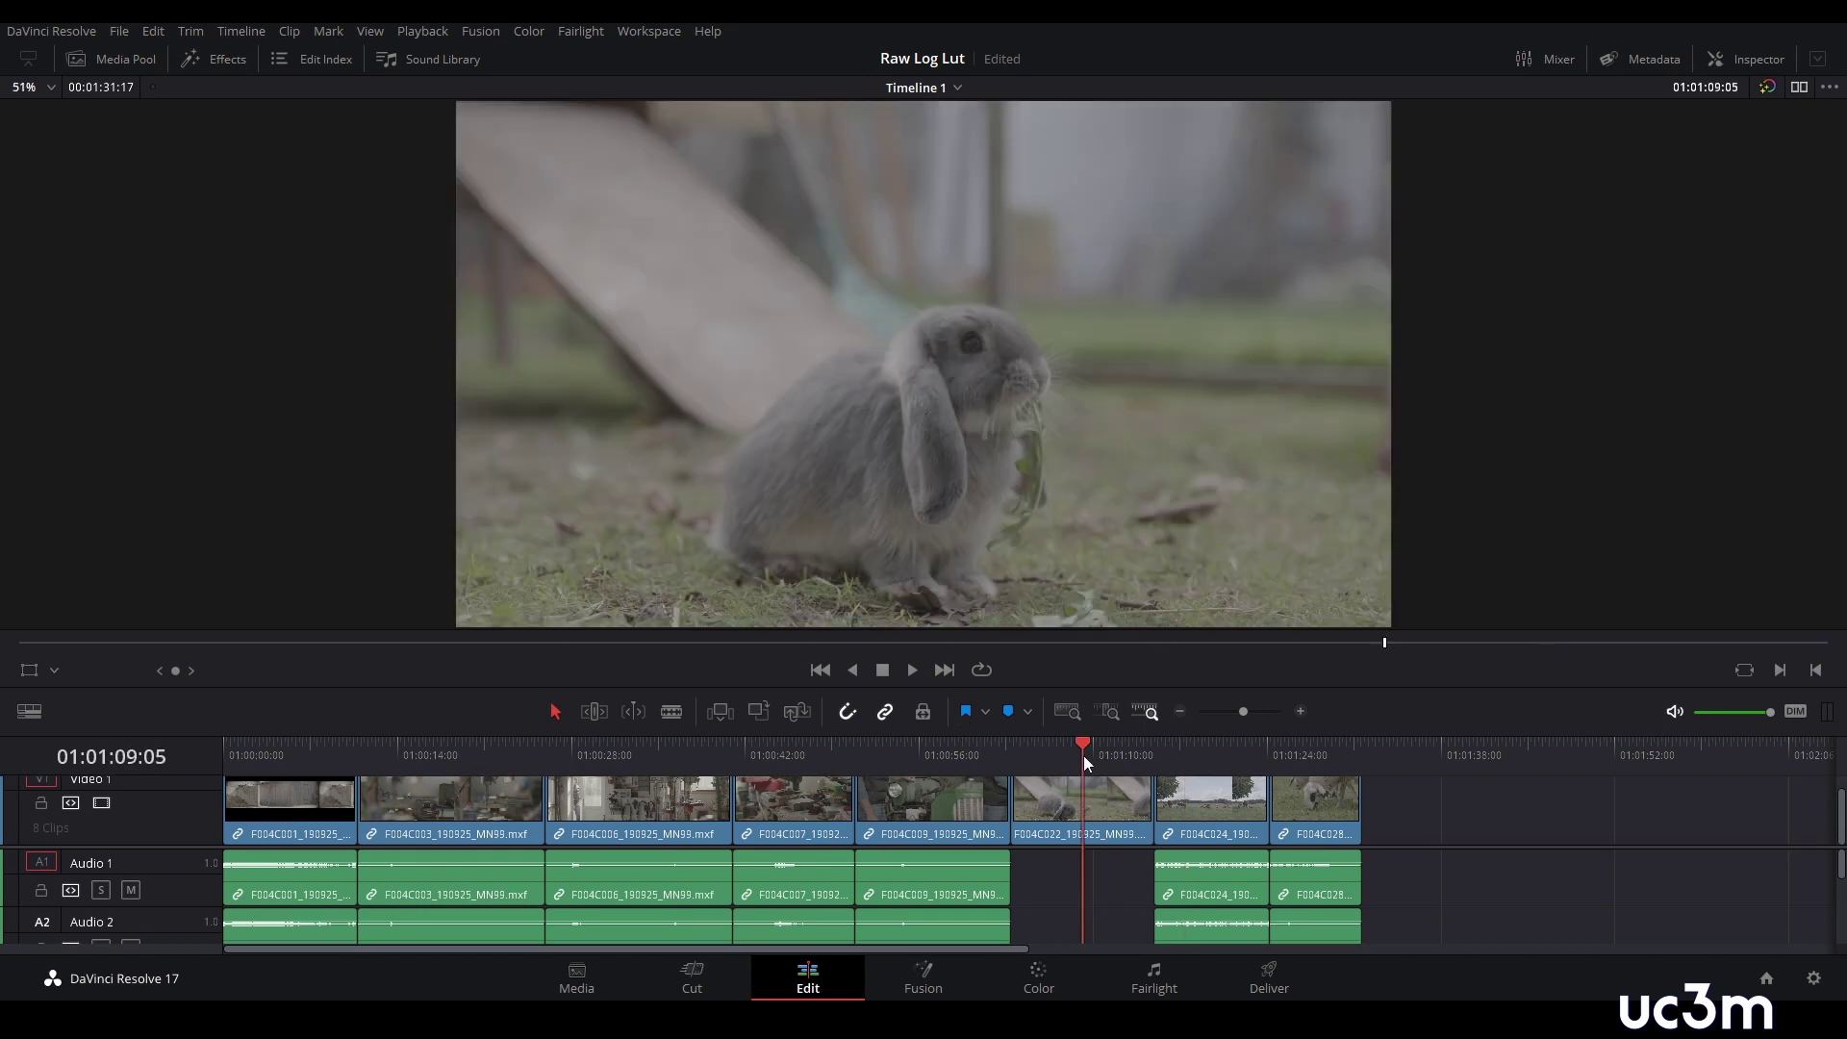
left_click(932, 754)
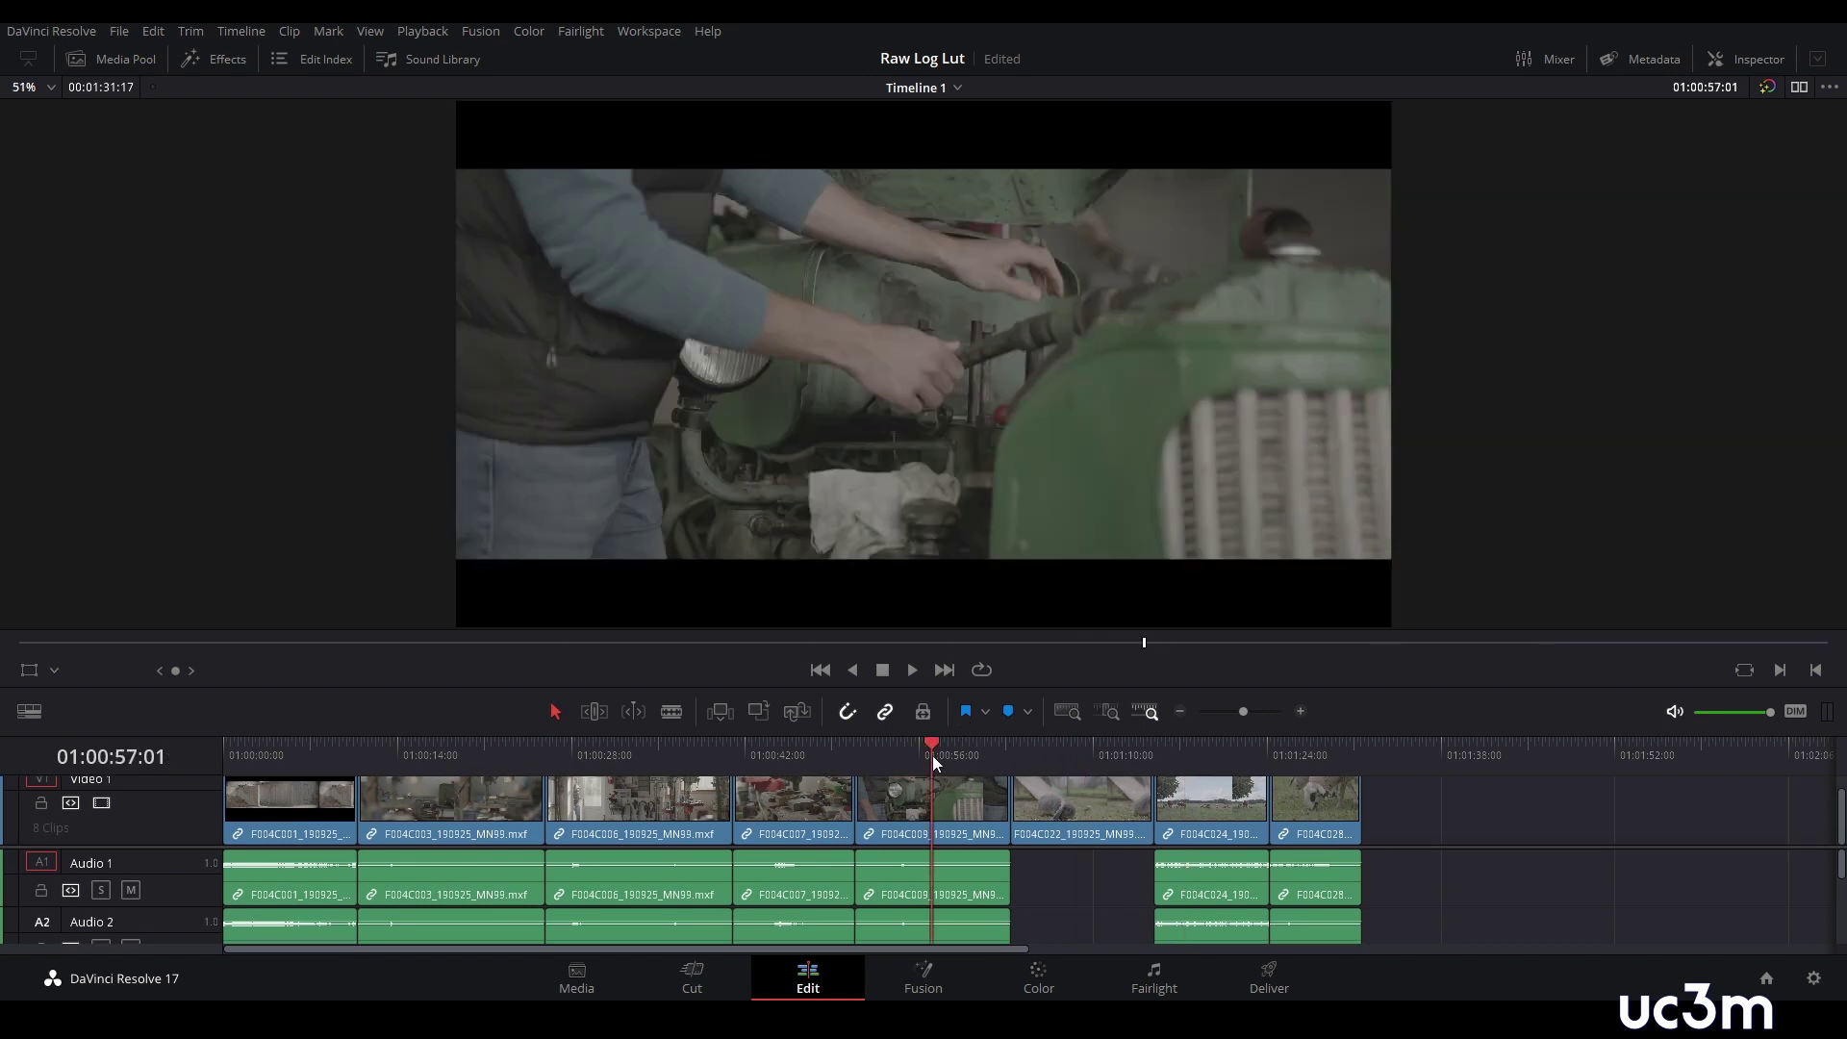
left_click(799, 752)
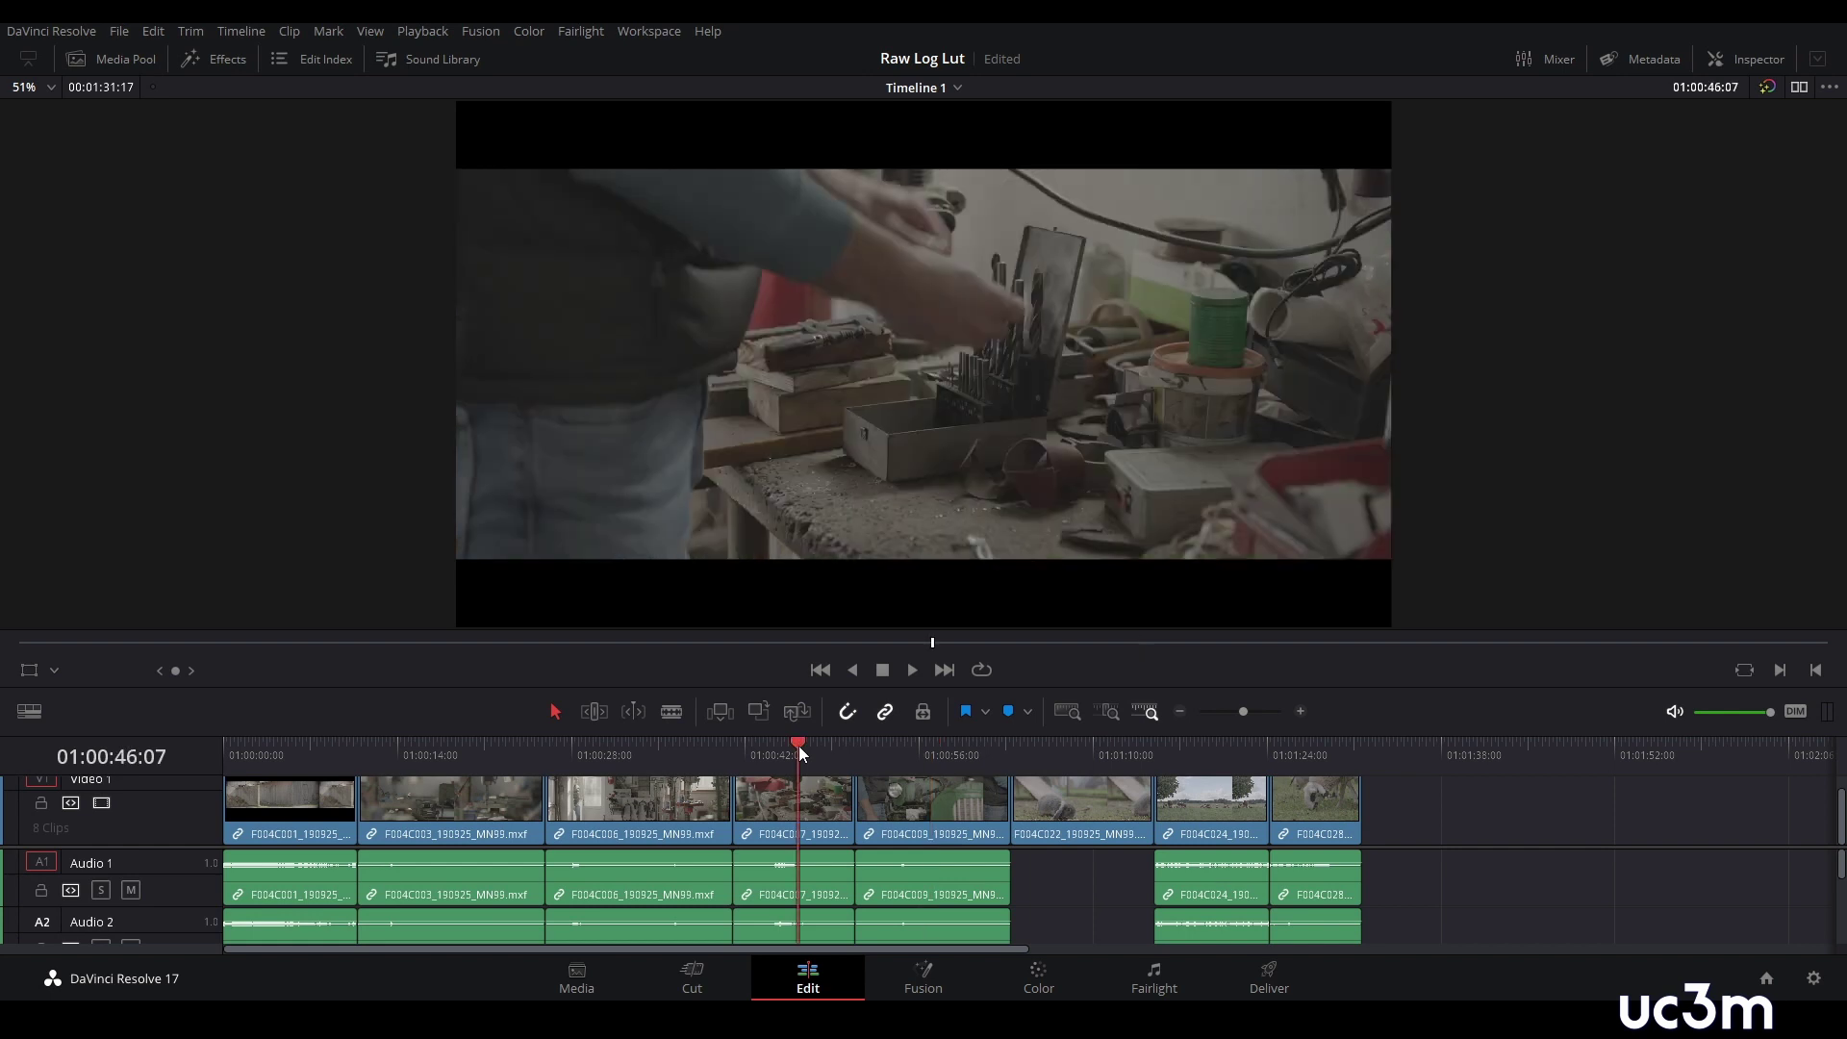
left_click(397, 754)
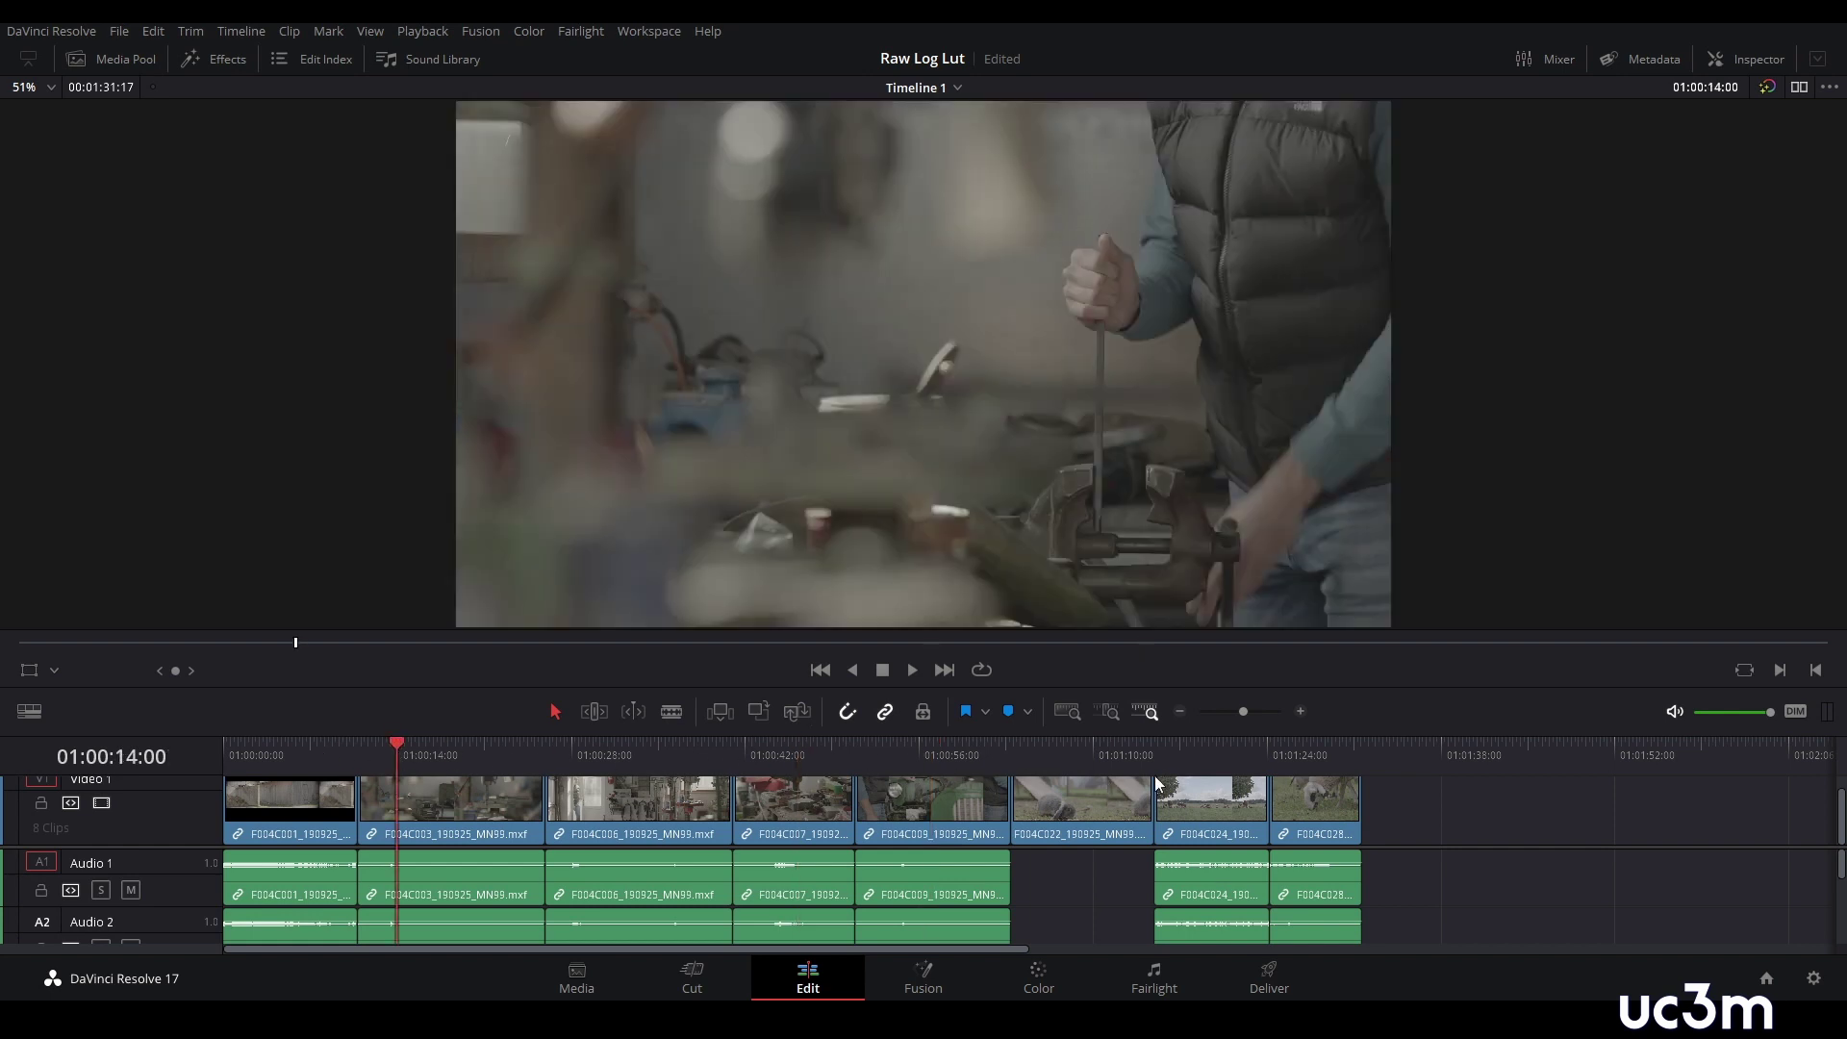
left_click(1200, 756)
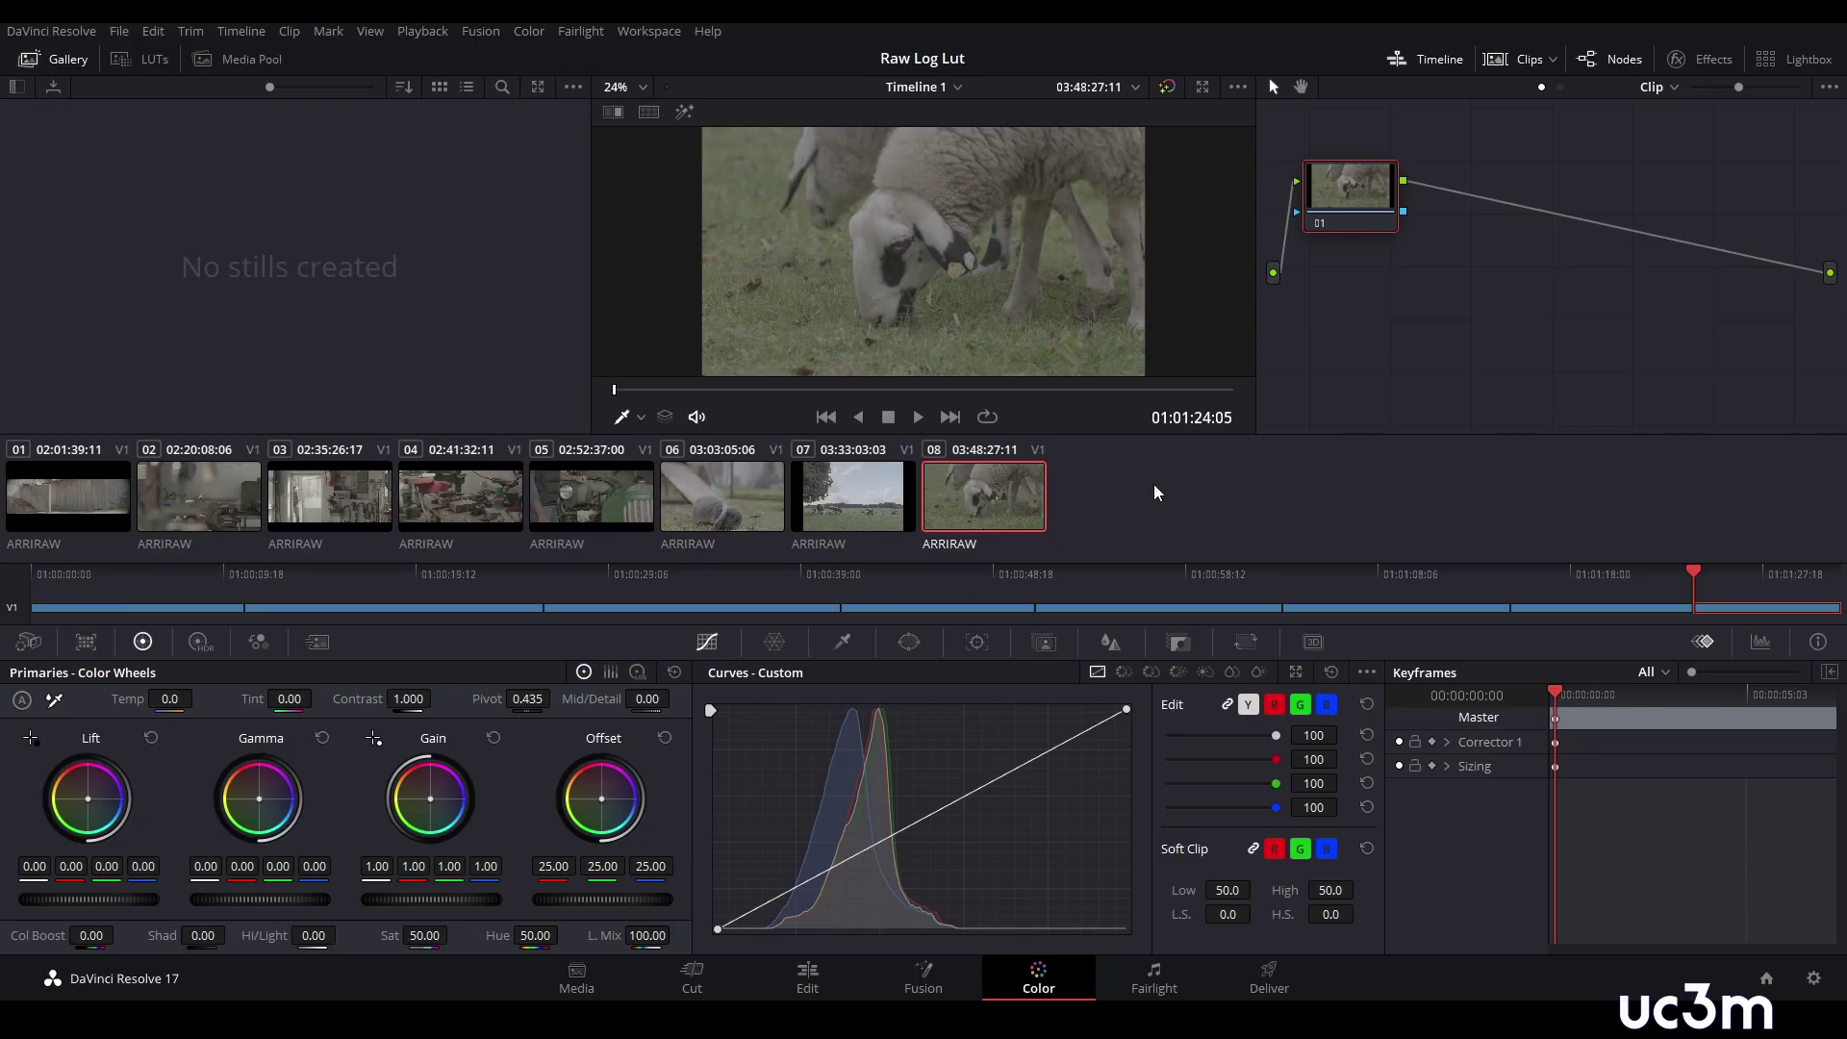
- Show the RGB parade, try darker lift, brighter gain and lower gamma on the sheep clip, then undo
left_click(1760, 643)
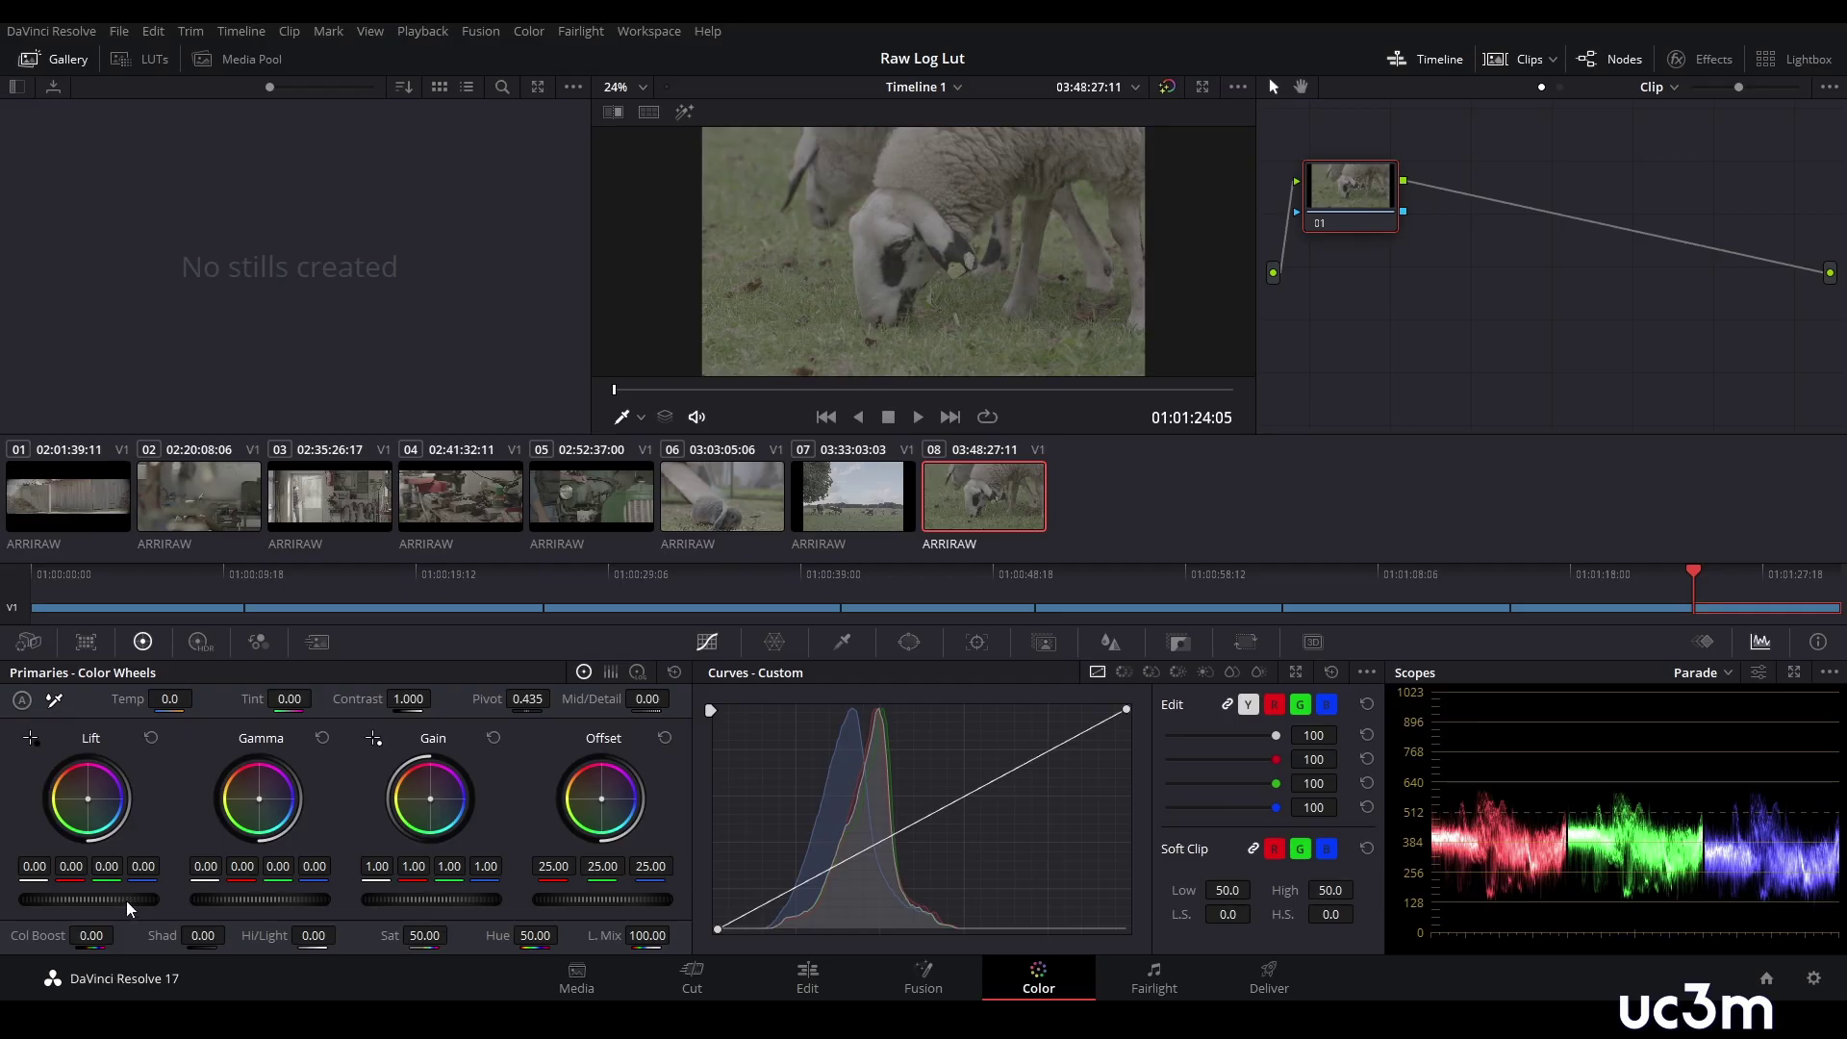
left_click_drag(88, 900, 57, 899)
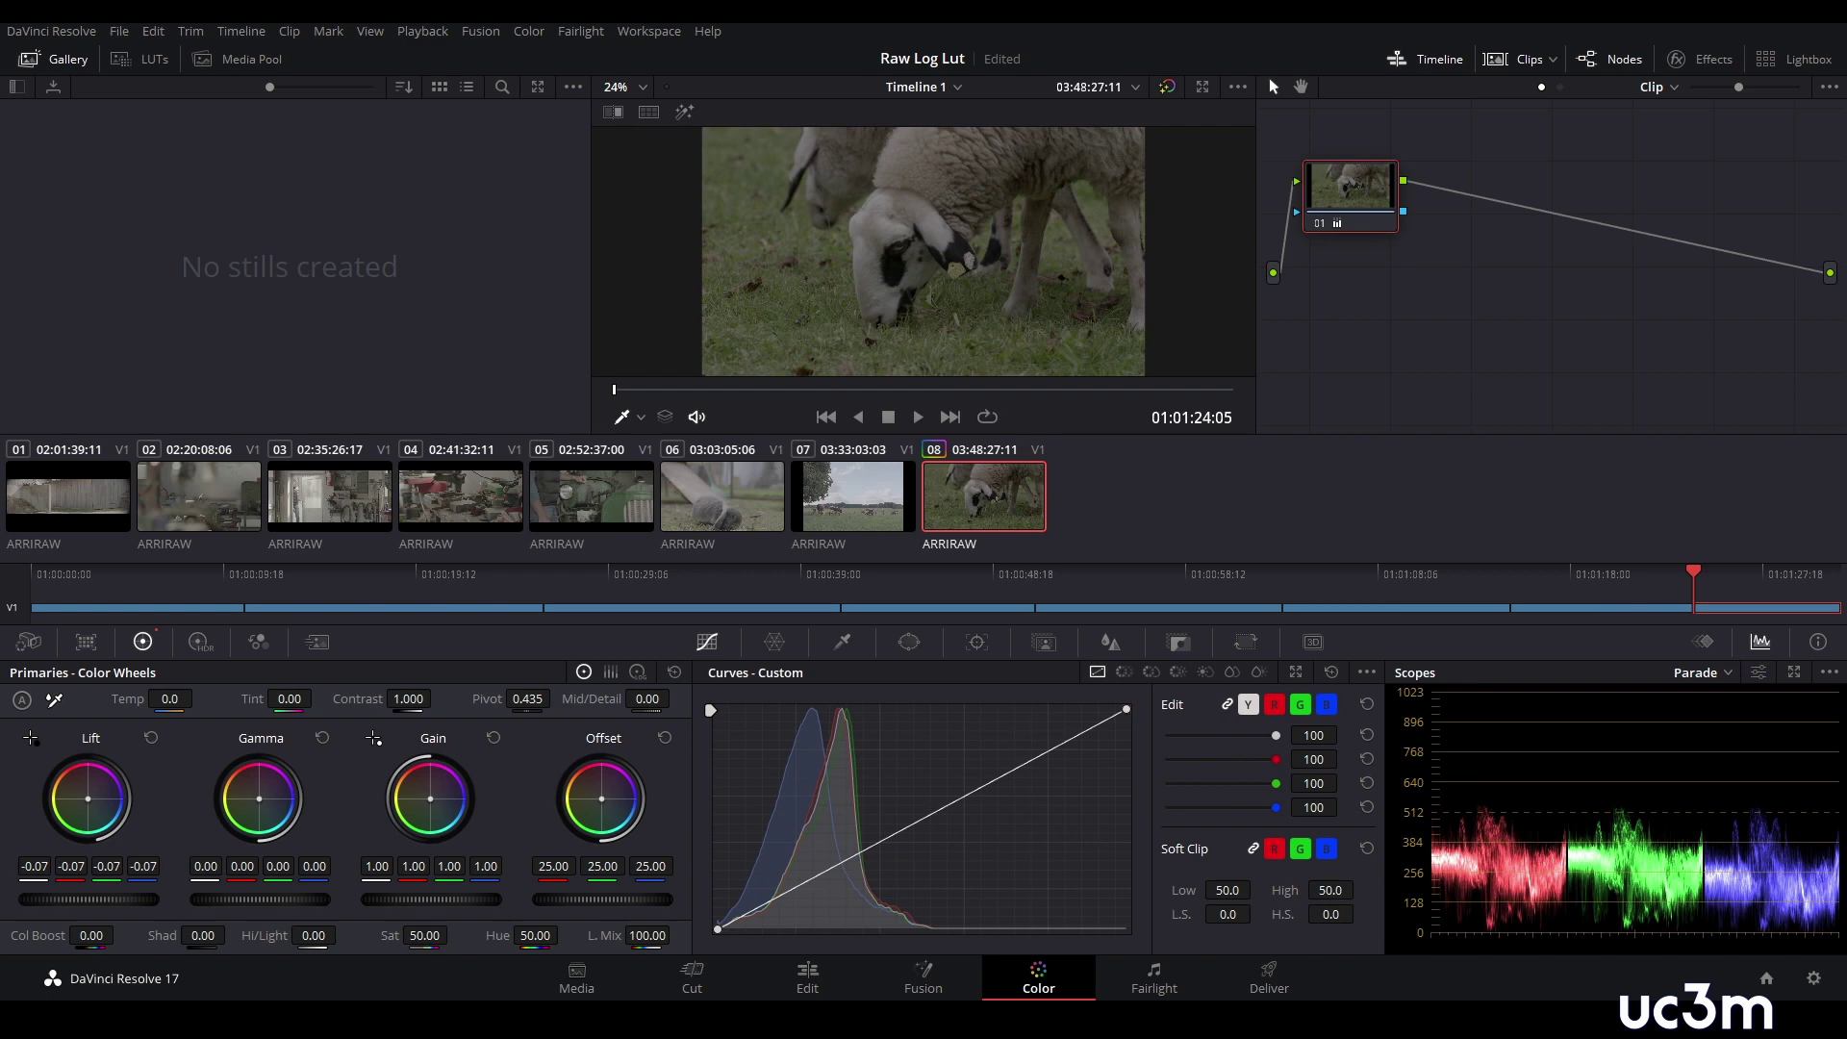
left_click_drag(431, 900, 500, 899)
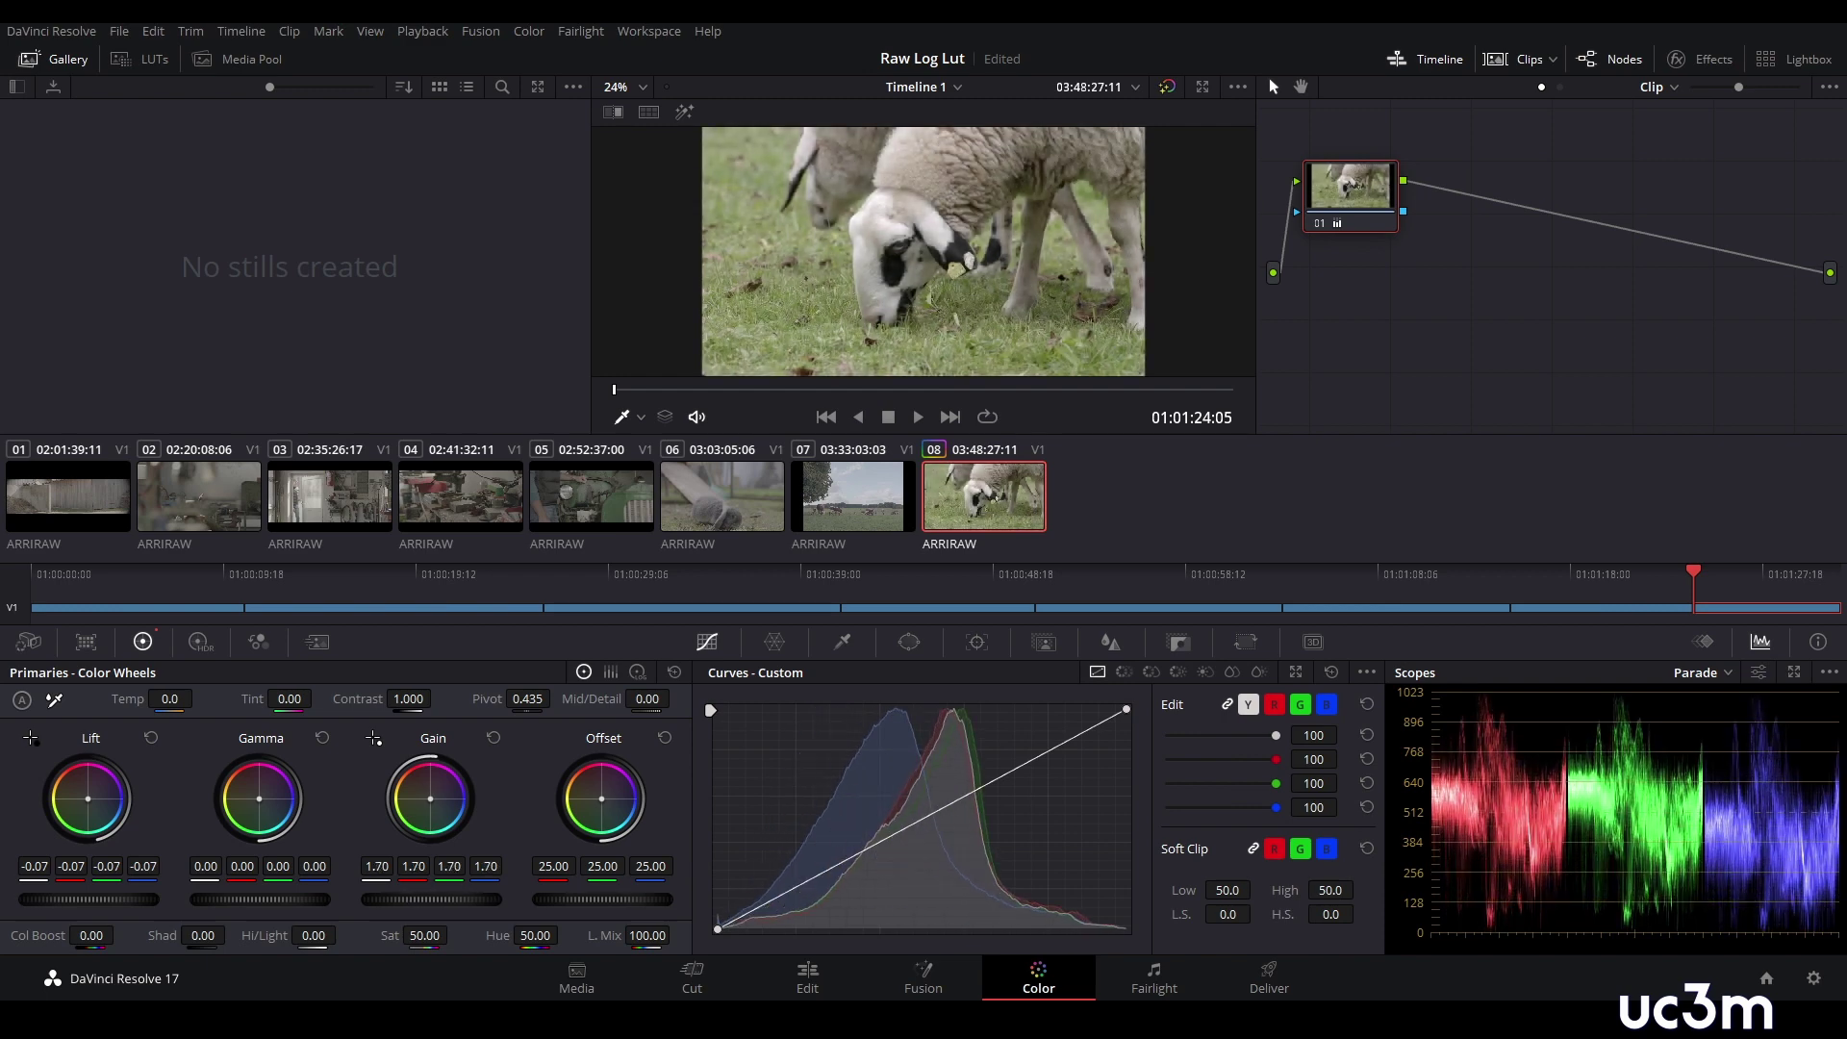
mouse_move(260, 900)
left_mouse_down()
mouse_move(240, 899)
mouse_move(292, 899)
left_mouse_up()
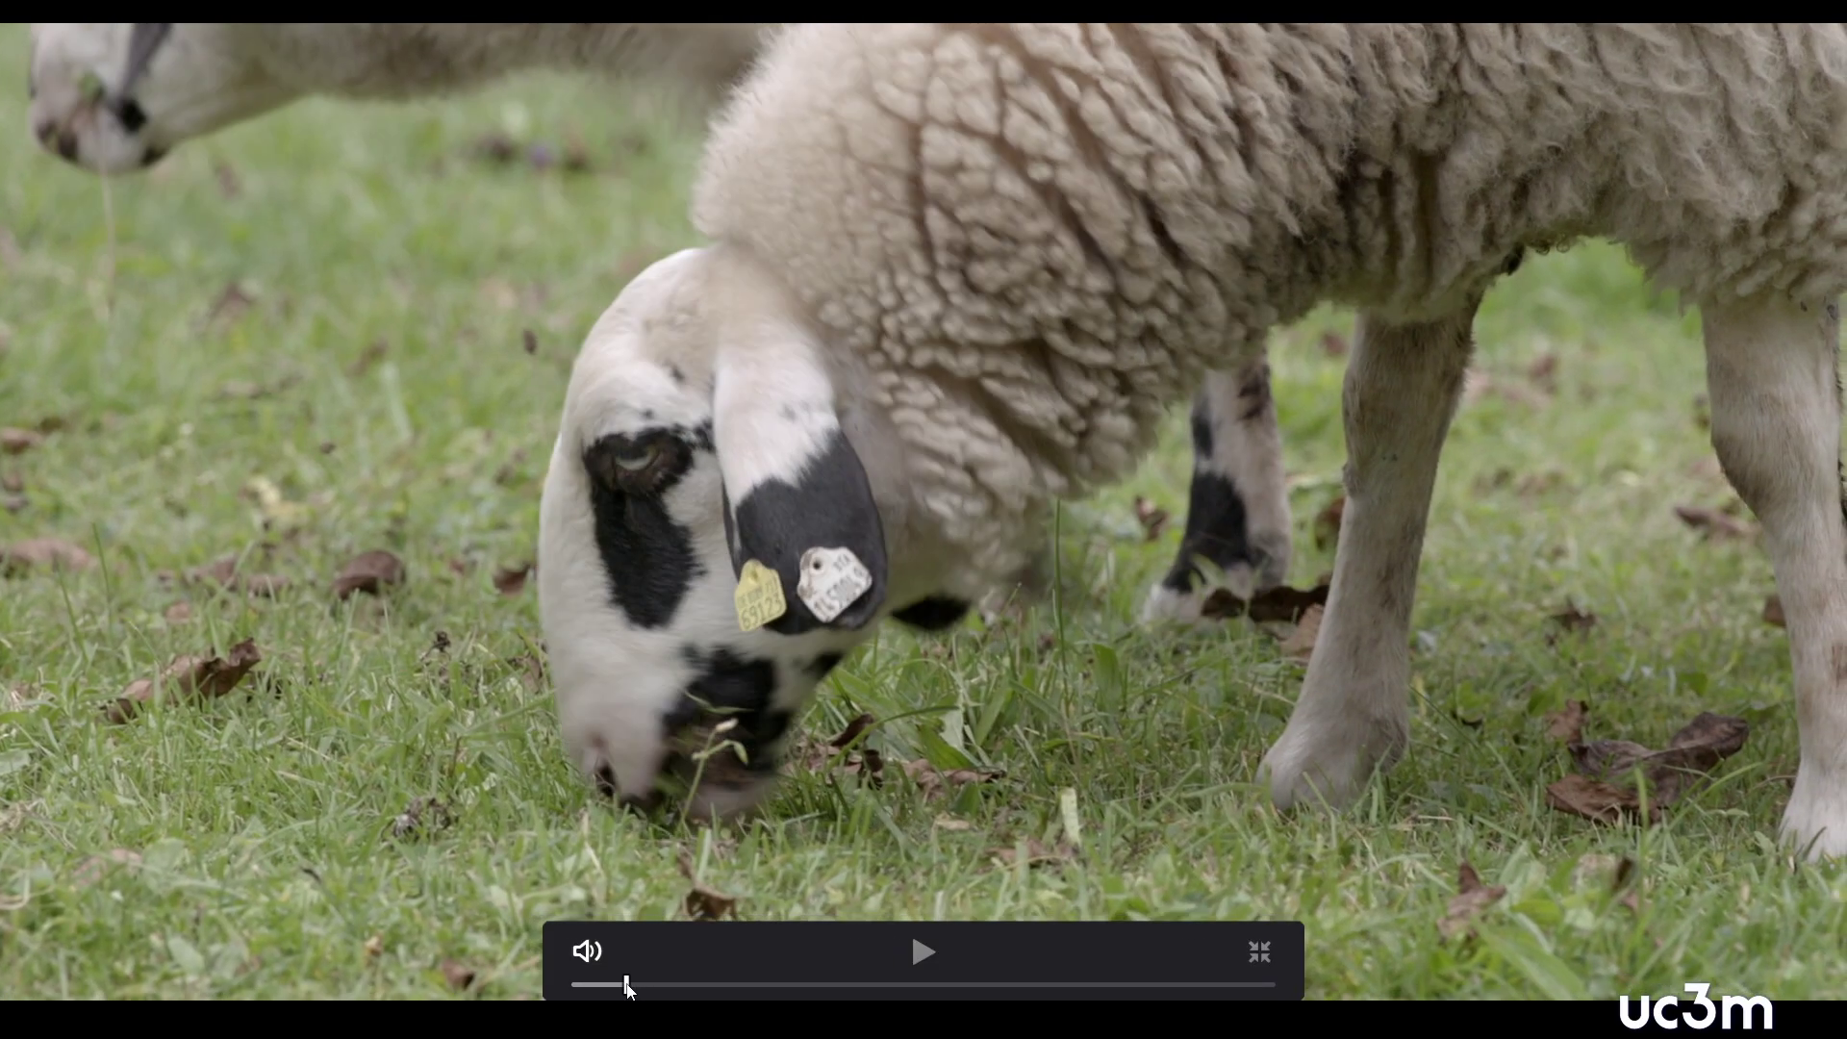
key("Escape")
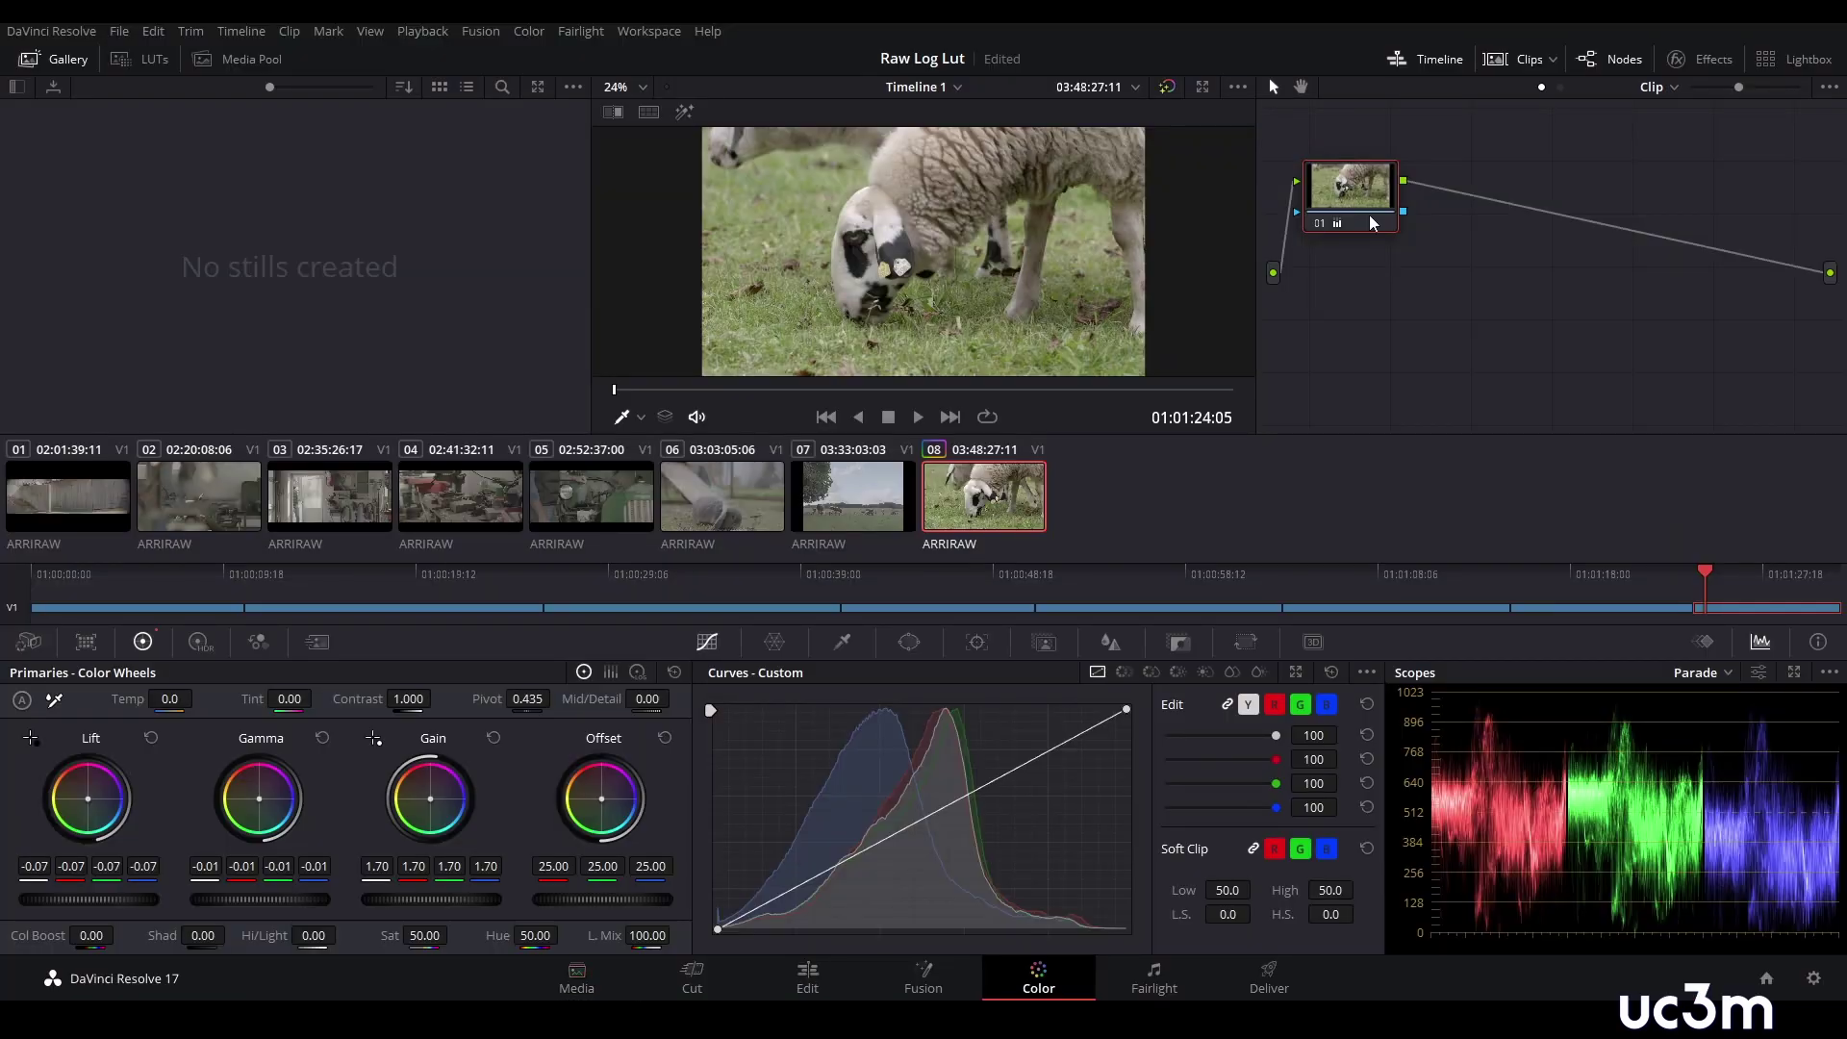
key("ctrl+z")
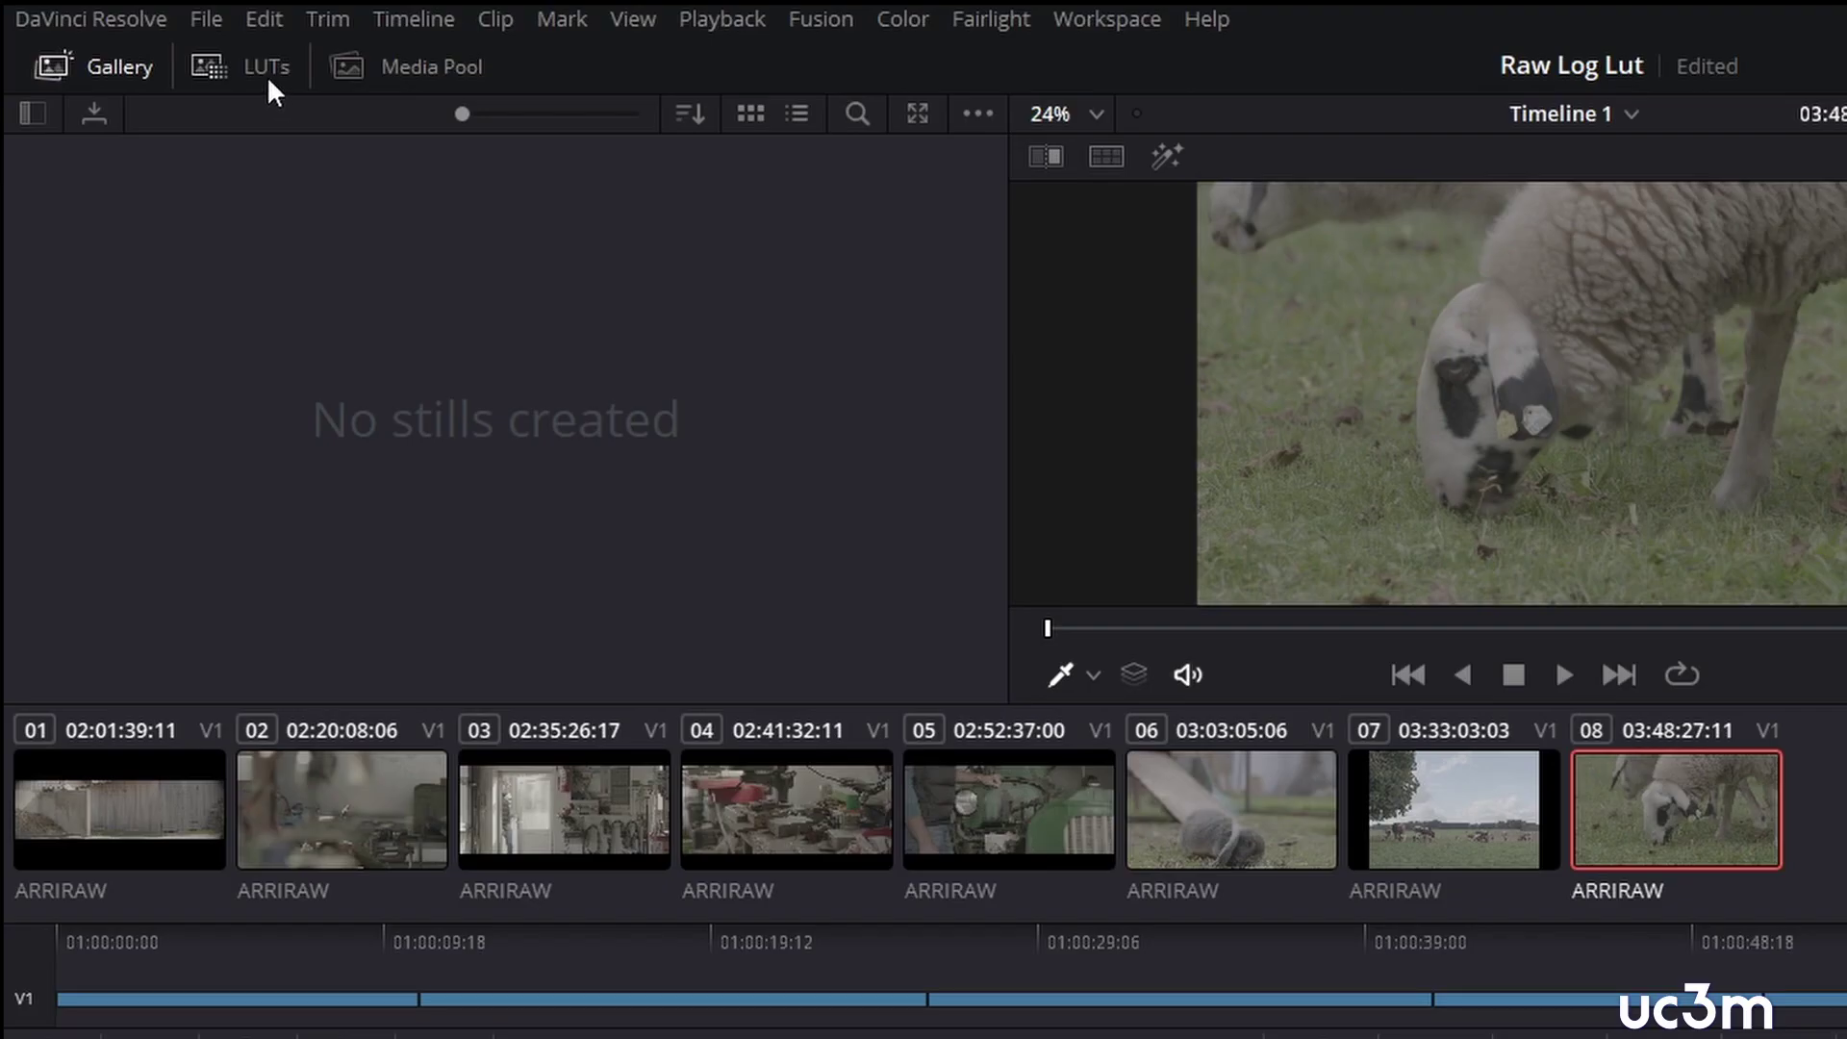
- Apply the Arri Alexa LogC to Rec709 LUT from the Arri folder to the sheep clip's node
left_click(267, 75)
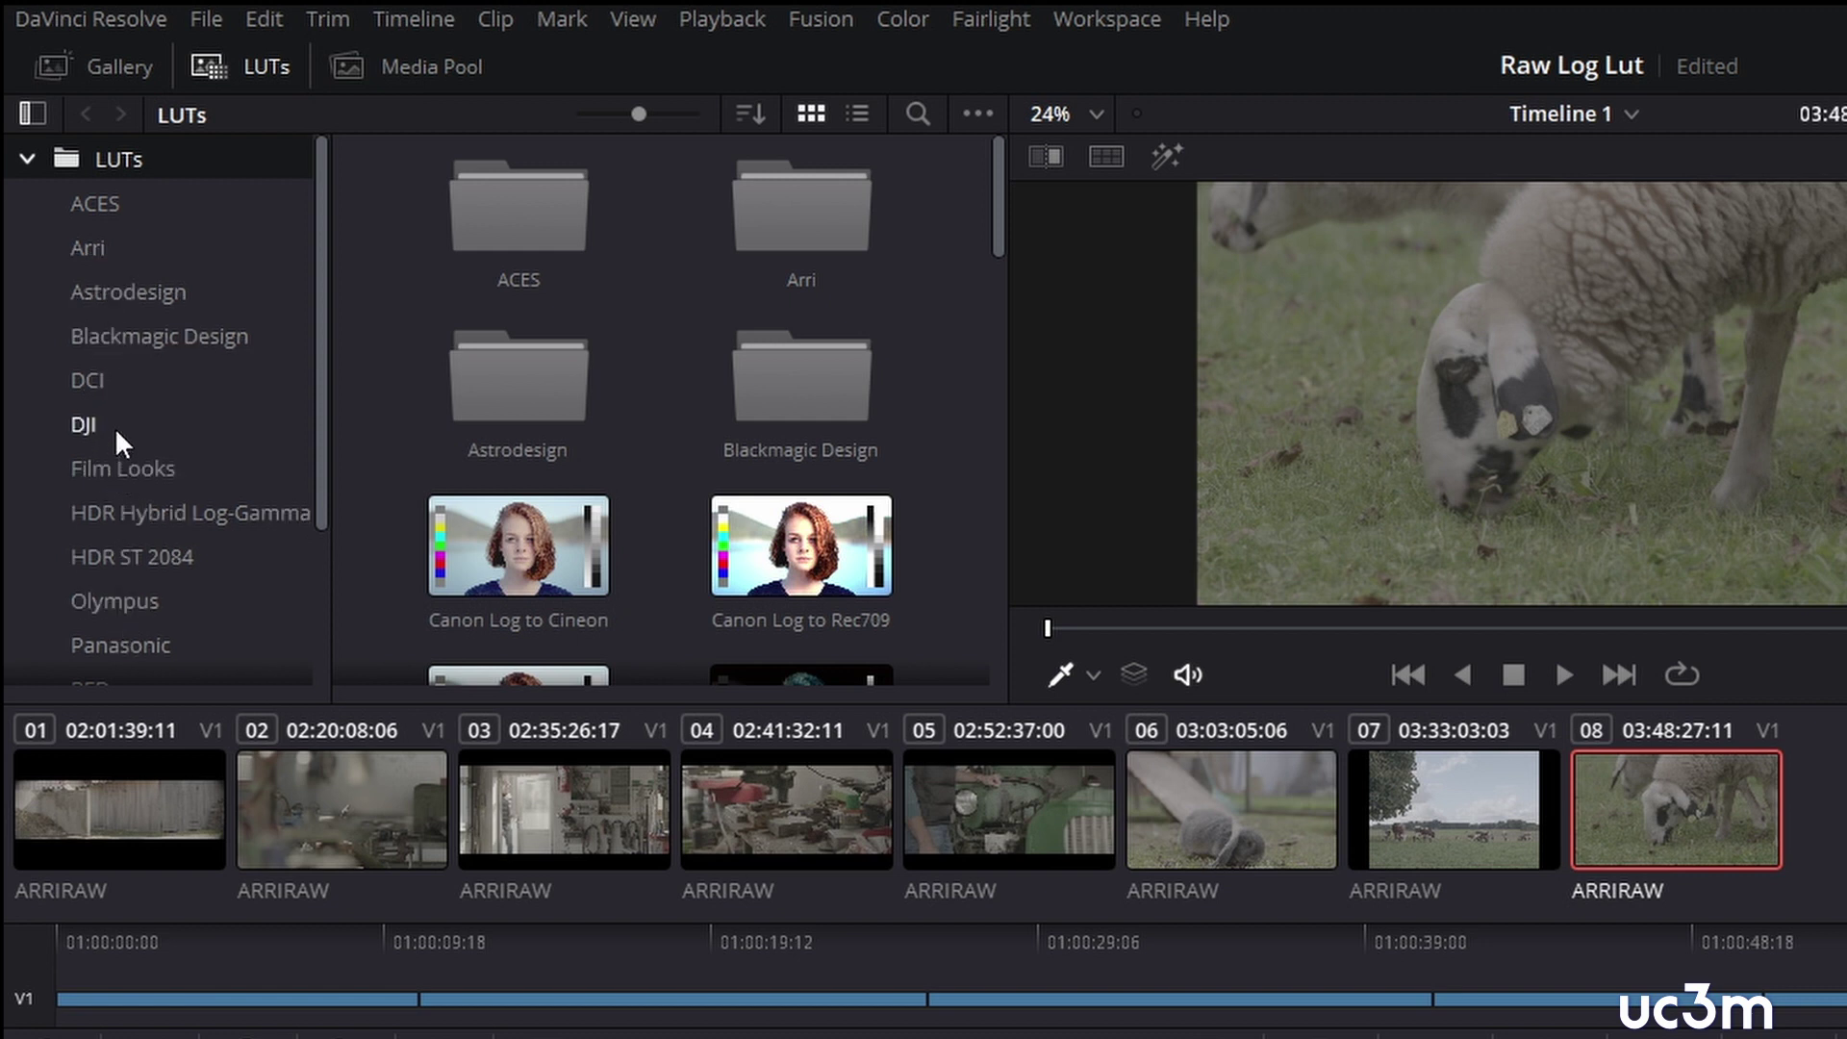
left_click(93, 256)
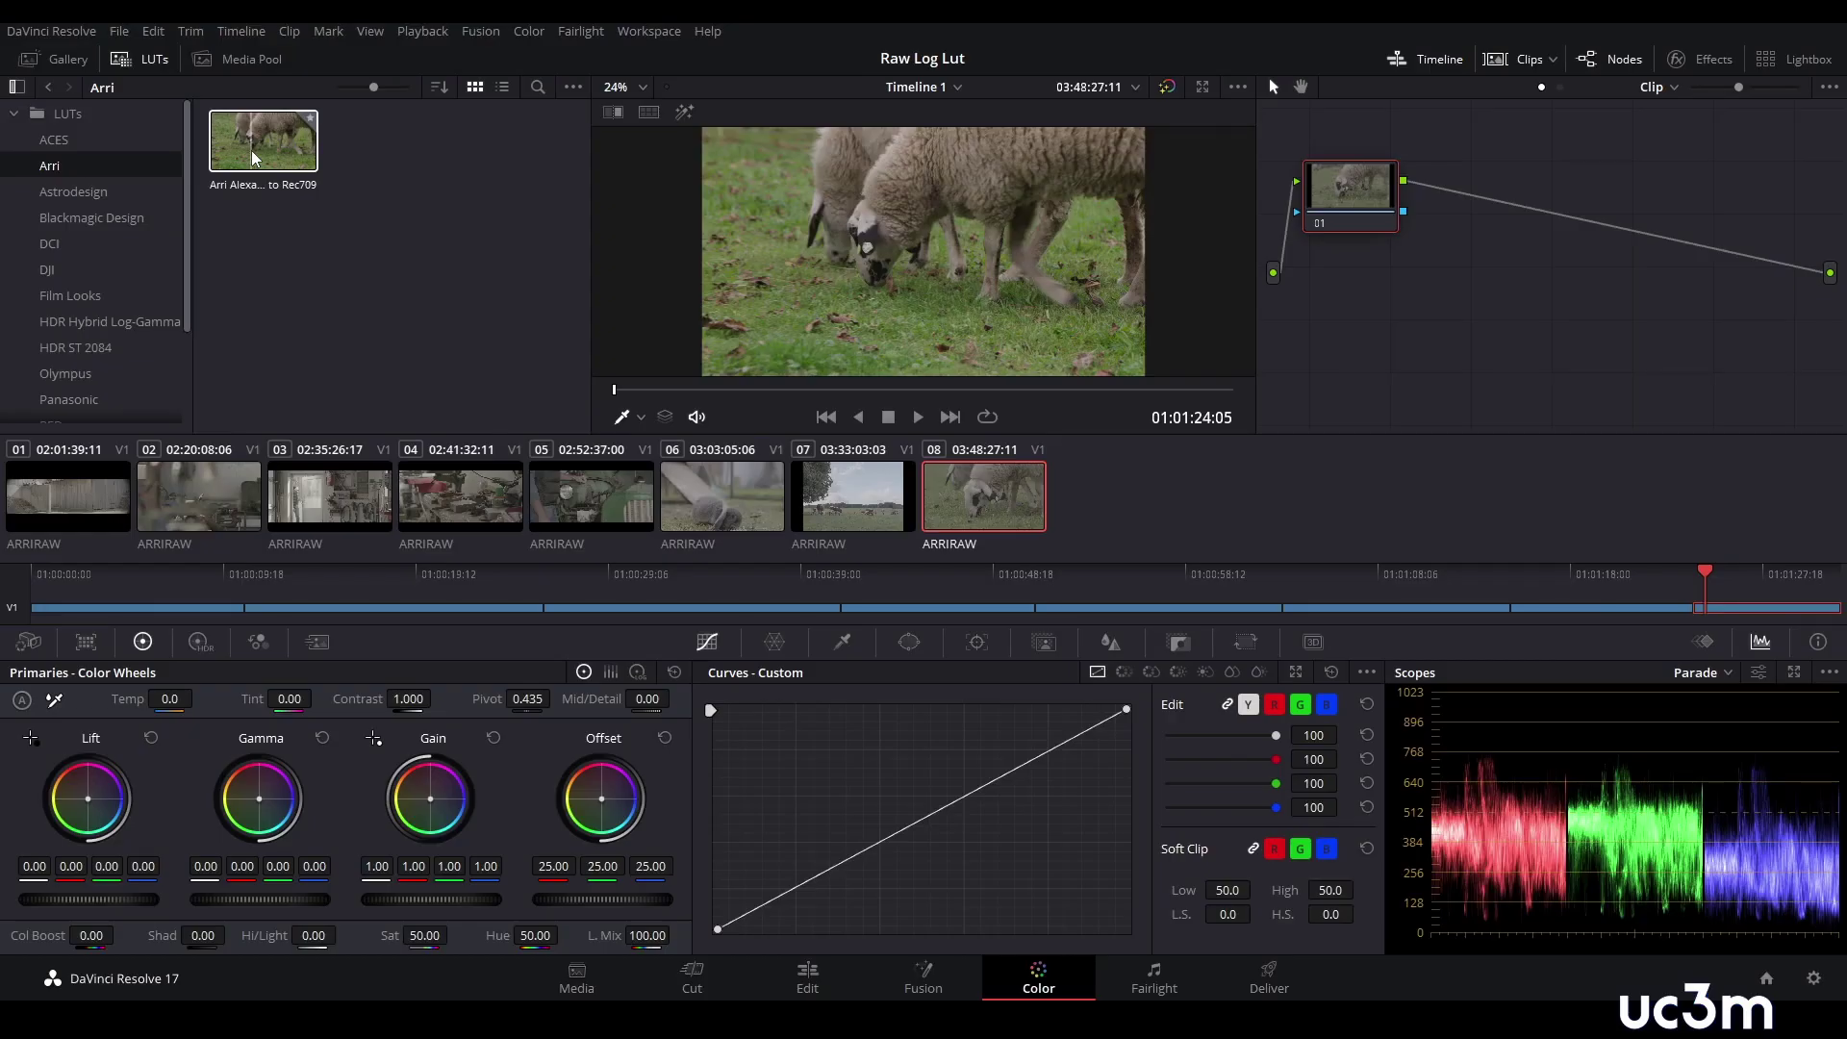
double_click(251, 150)
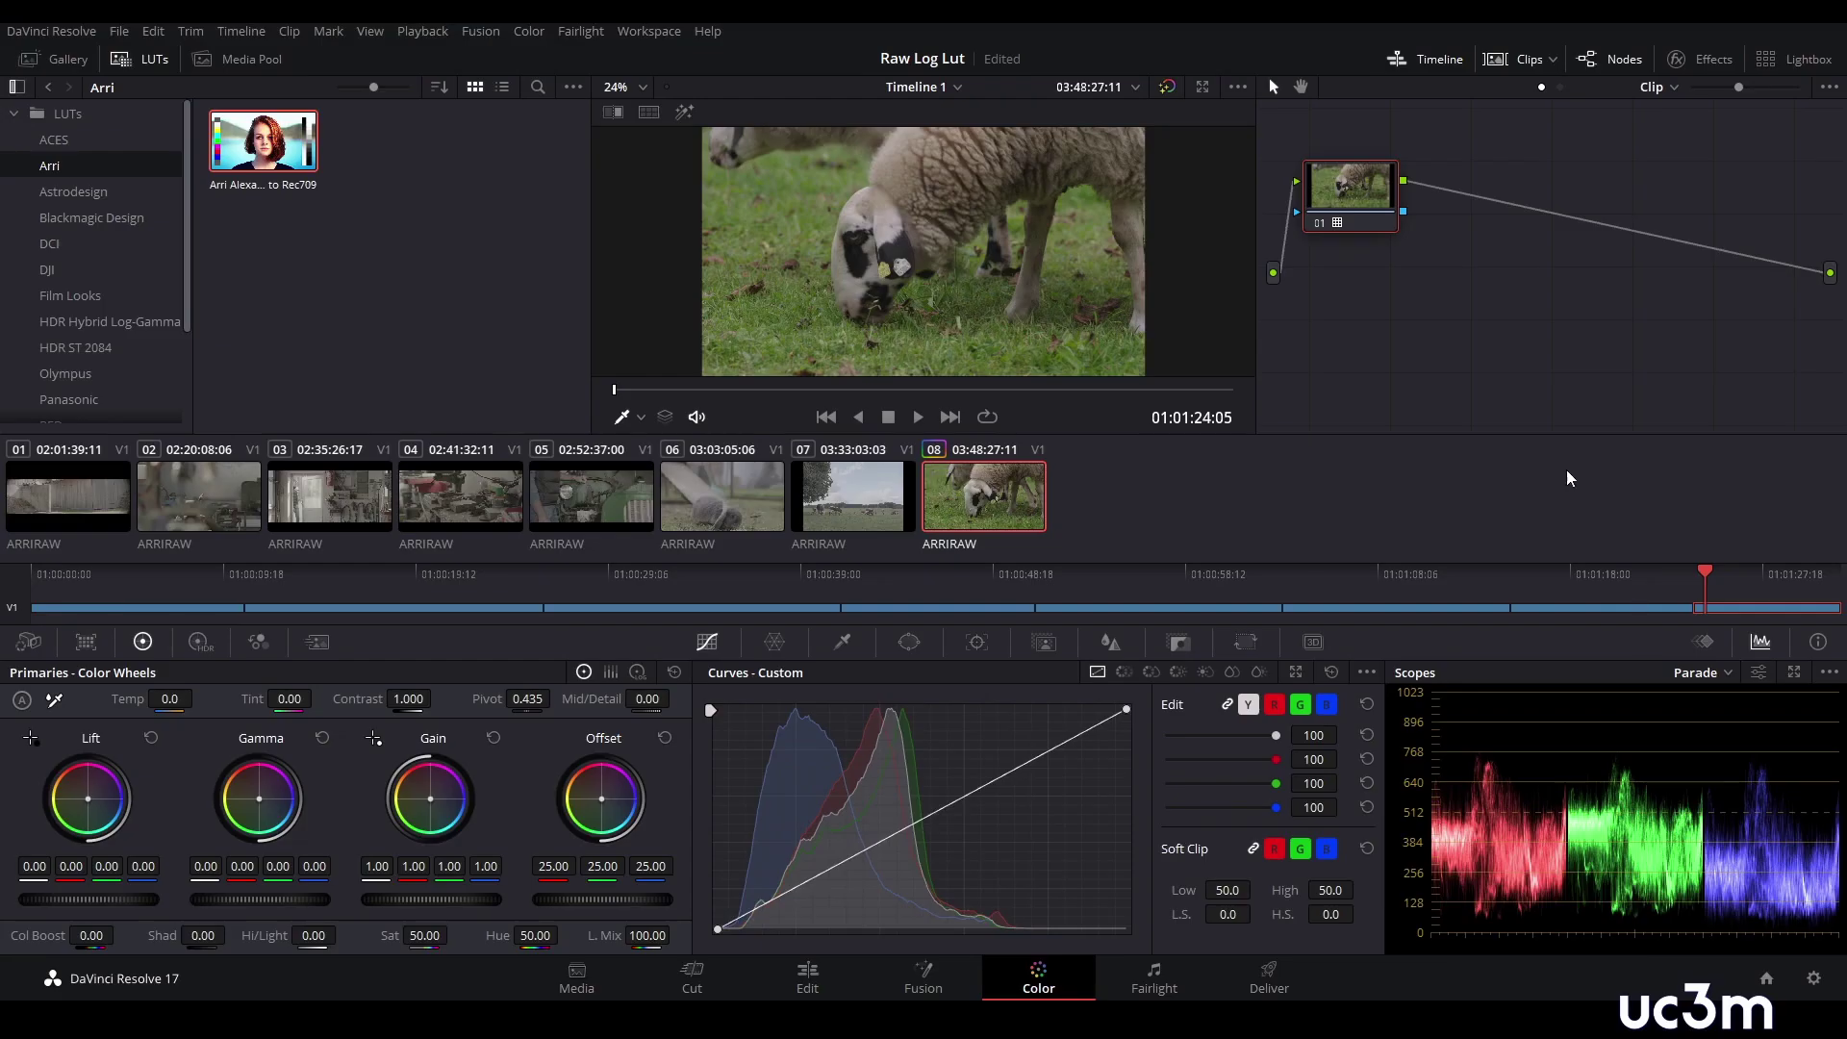
- Label the LUT node 'lut 709'
right_click(1376, 182)
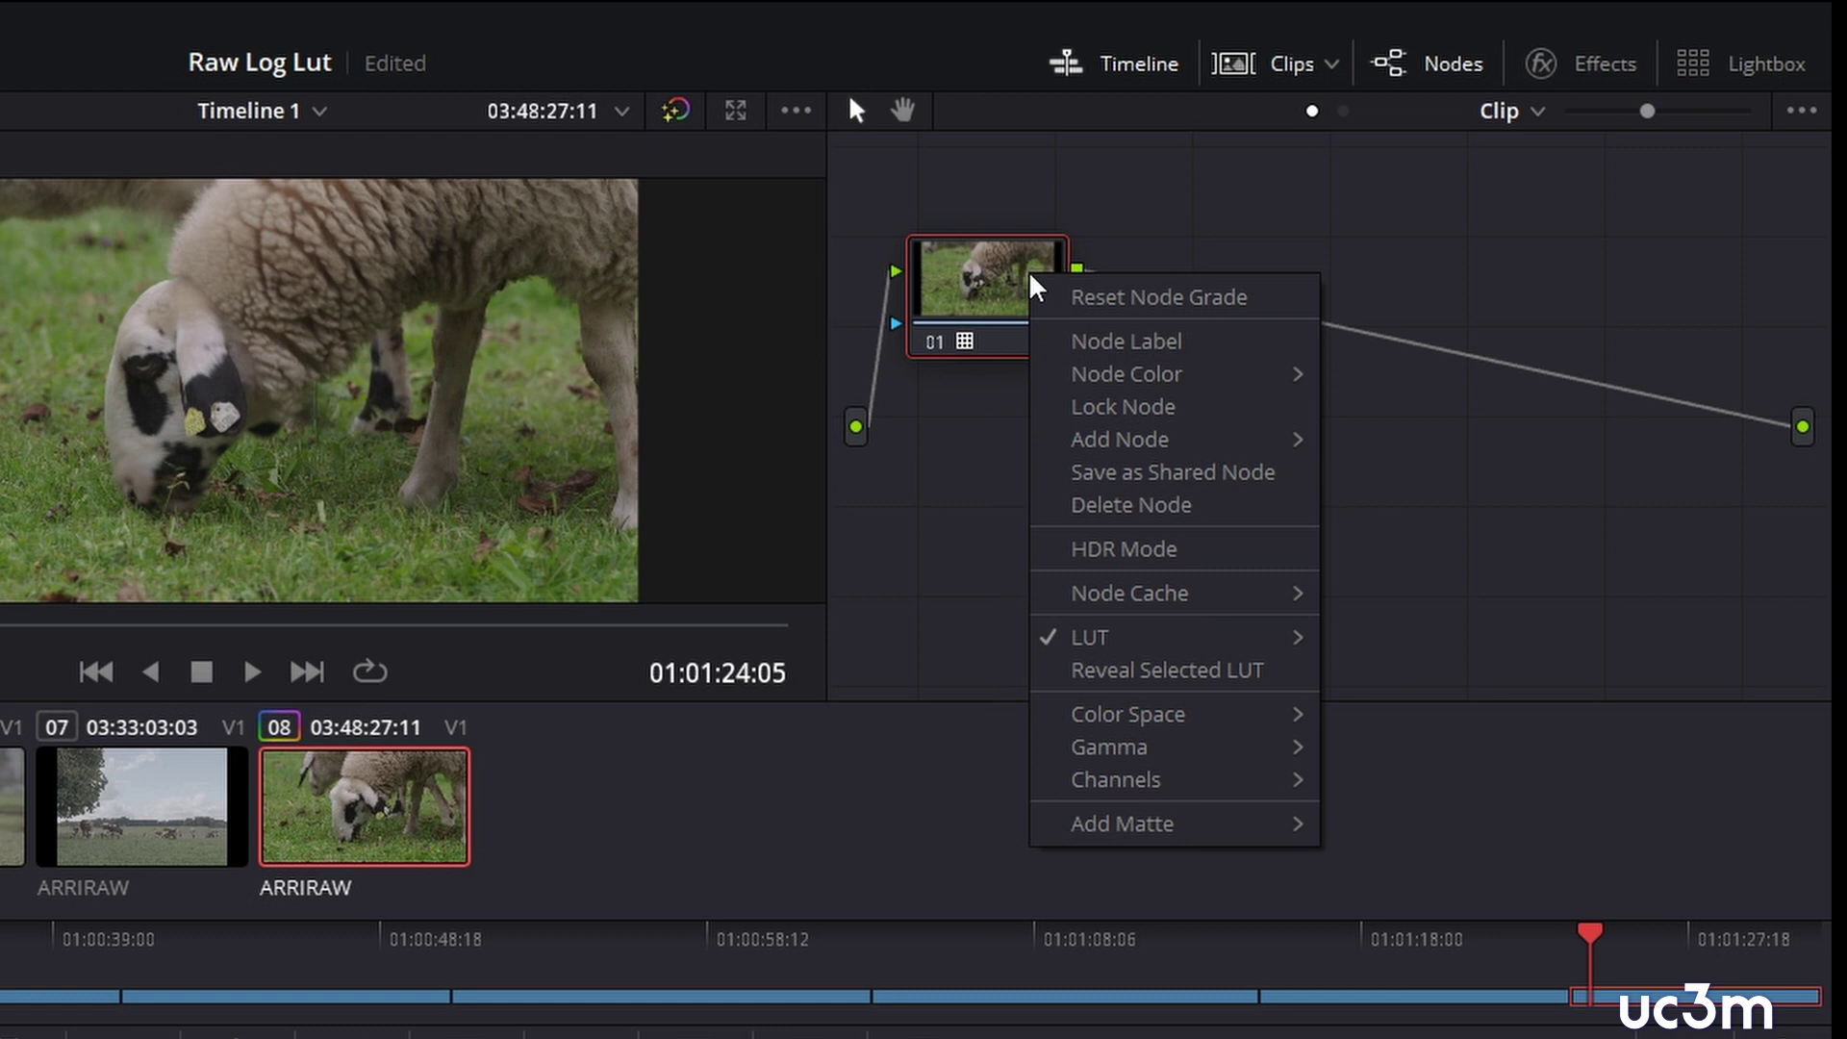
left_click(1100, 356)
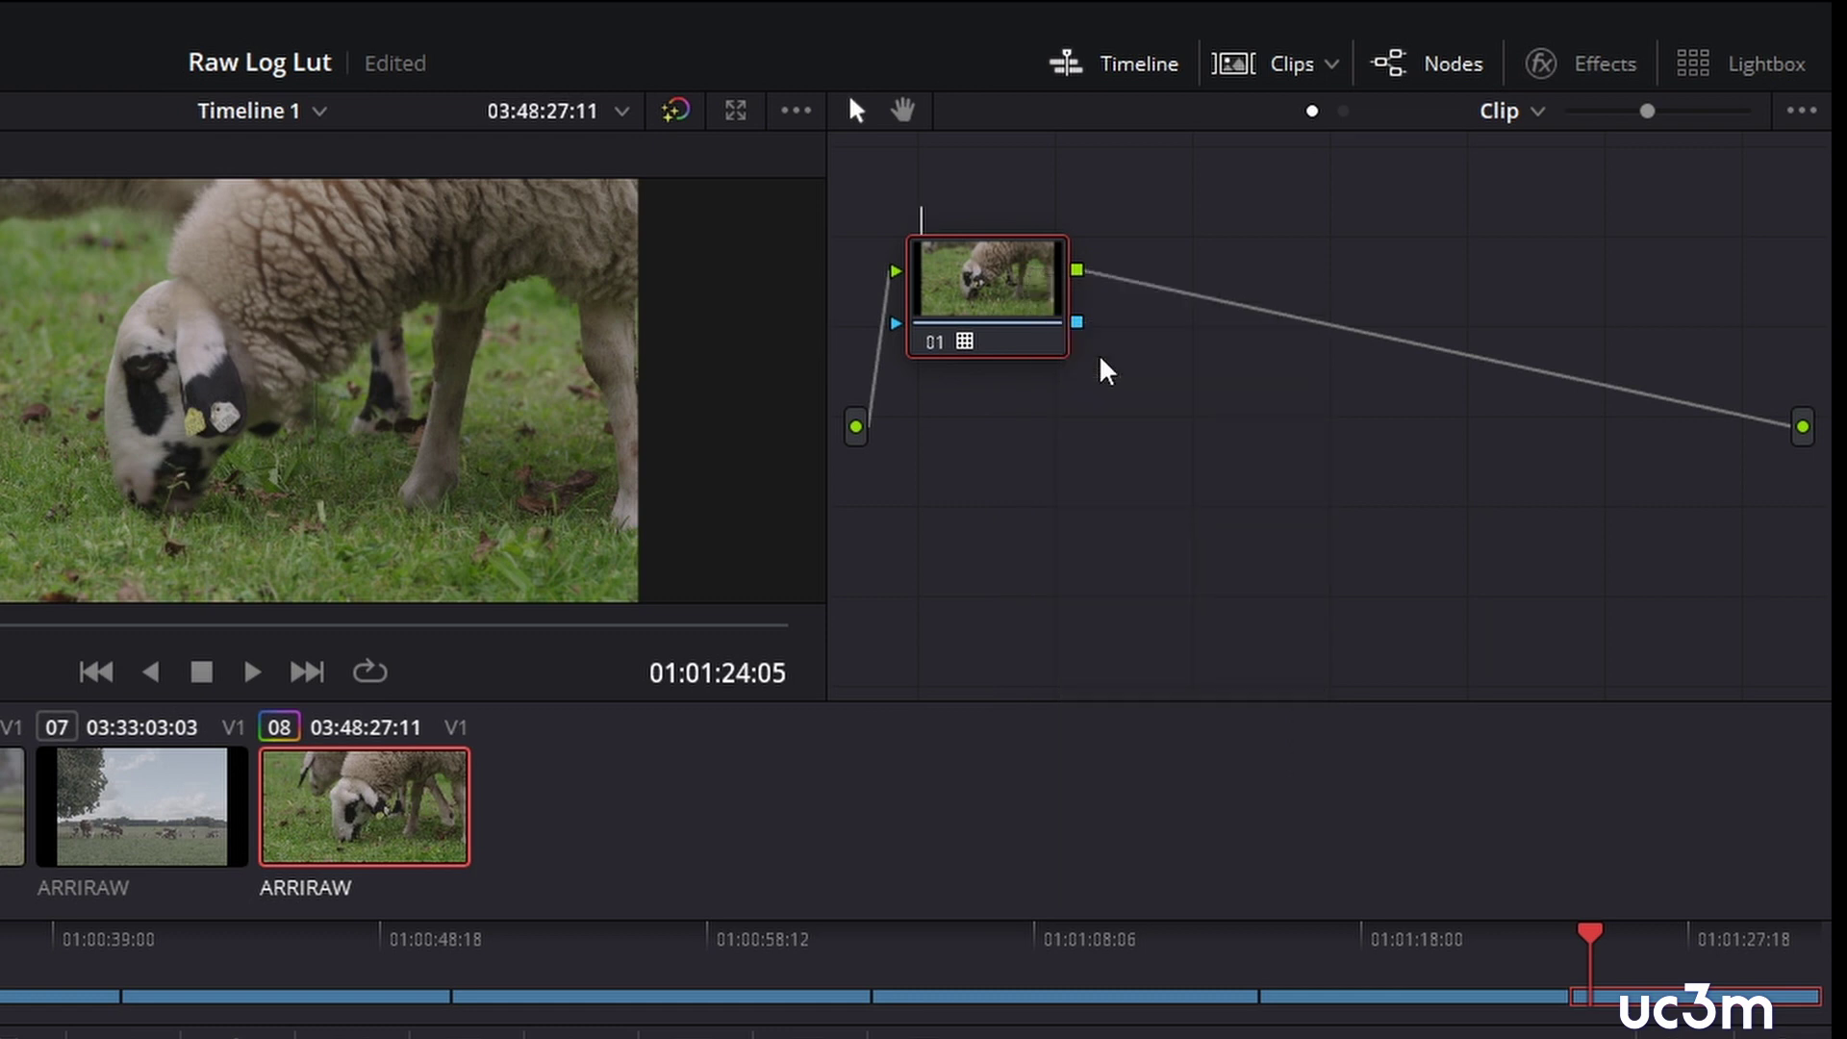
type("lut")
type(" 709")
key("Return")
- Add a serial node before lut 709 and give it an S-shaped luma curve
right_click(1003, 279)
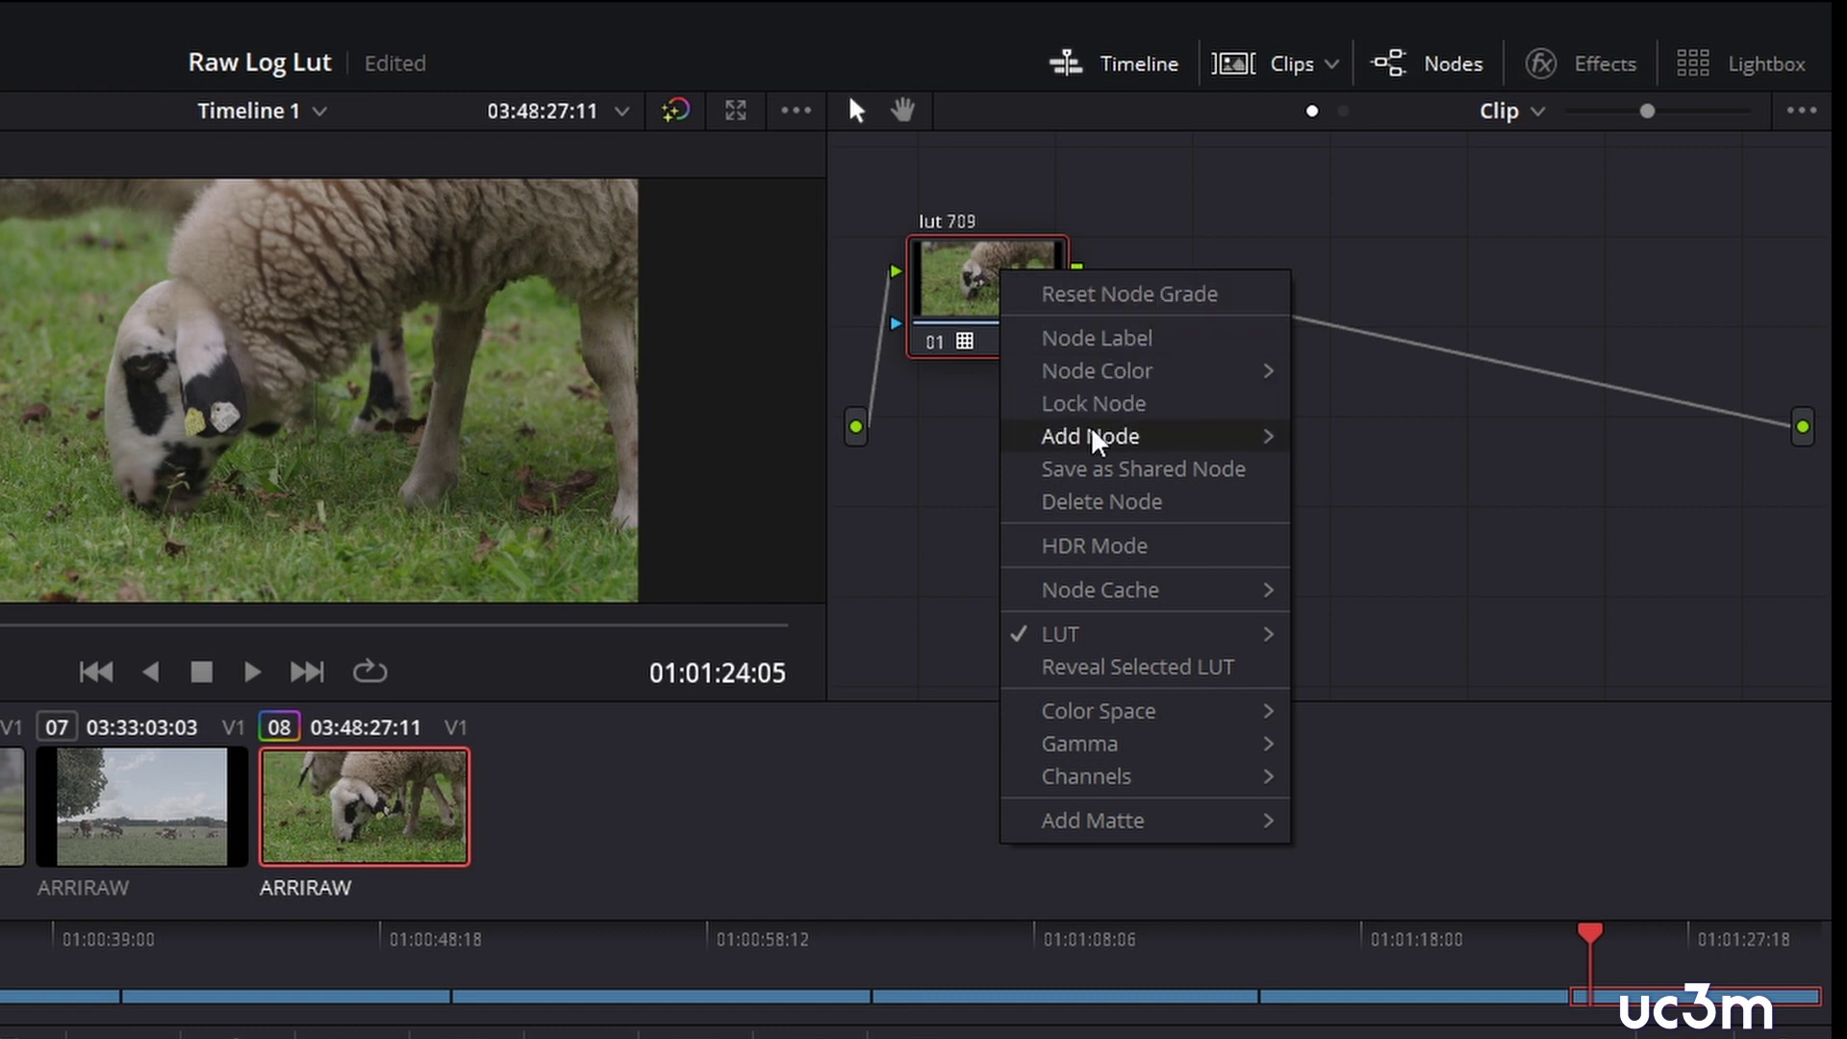
mouse_move(1092, 430)
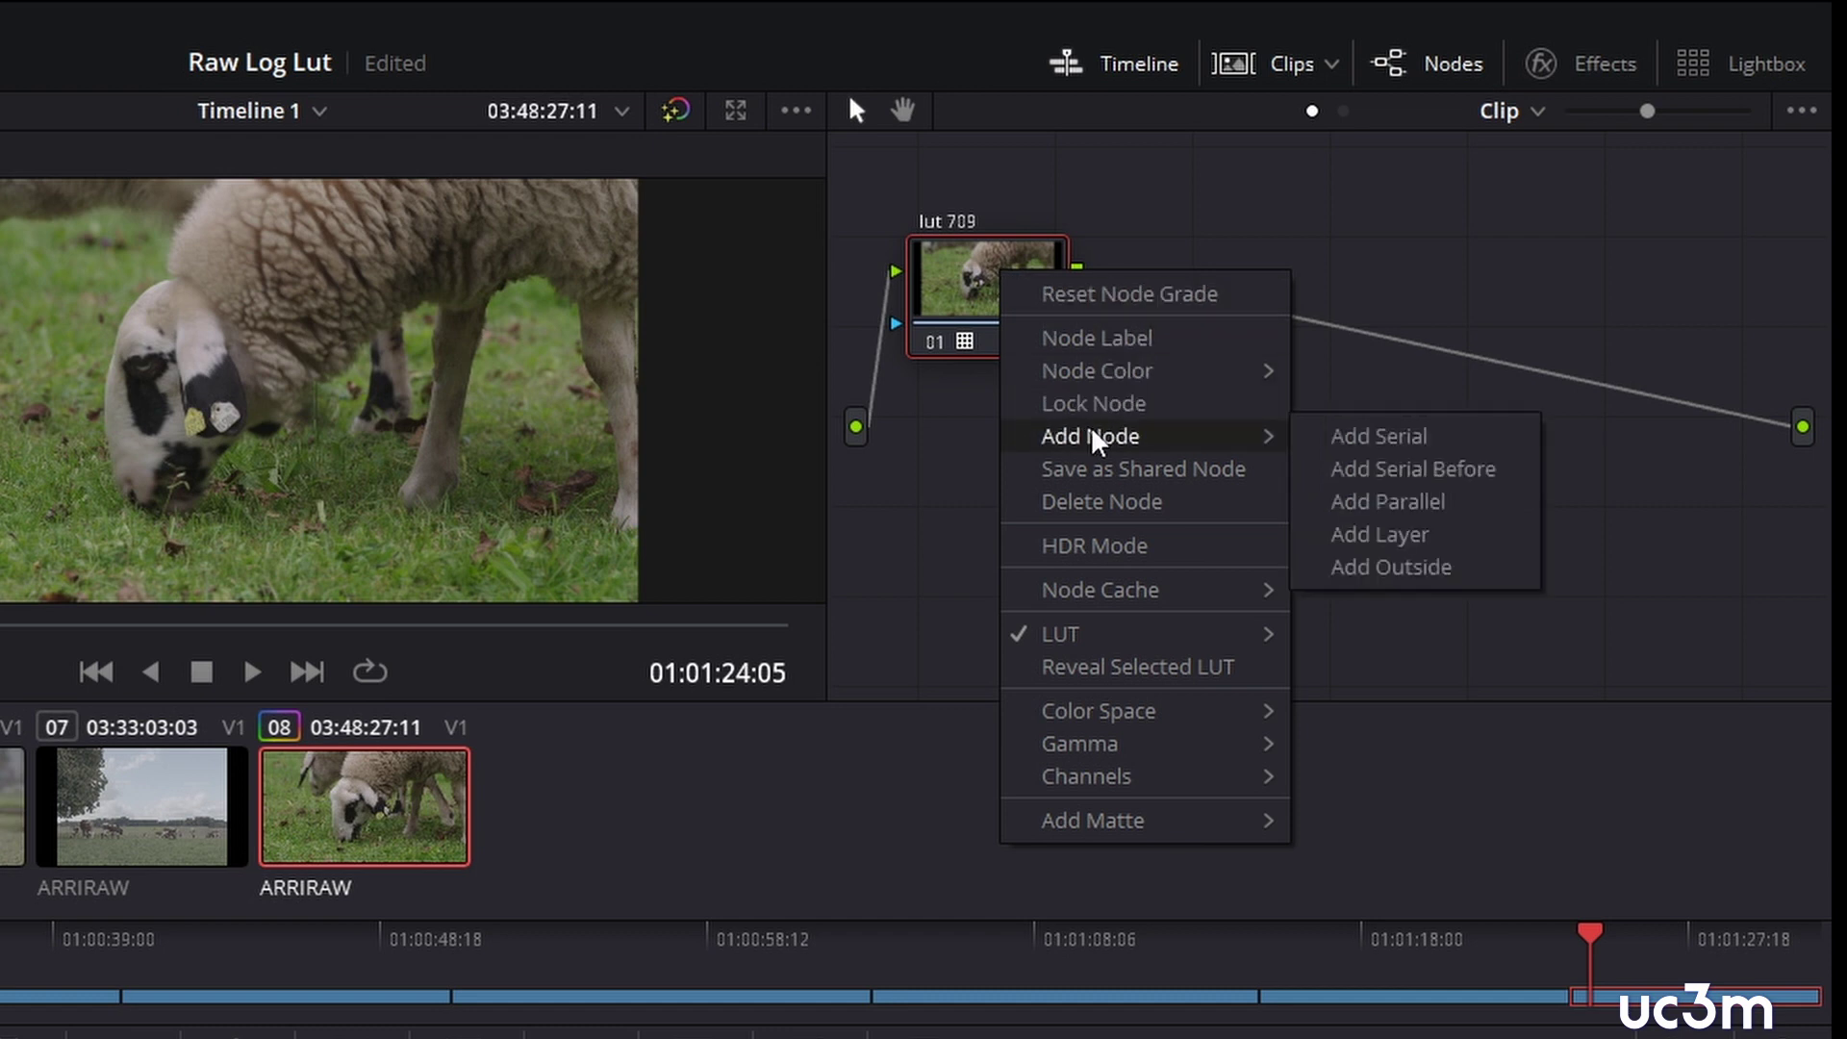
left_click(1387, 477)
mouse_move(1060, 303)
left_mouse_down()
mouse_move(1397, 434)
mouse_move(1290, 424)
left_mouse_up()
left_click(1058, 461)
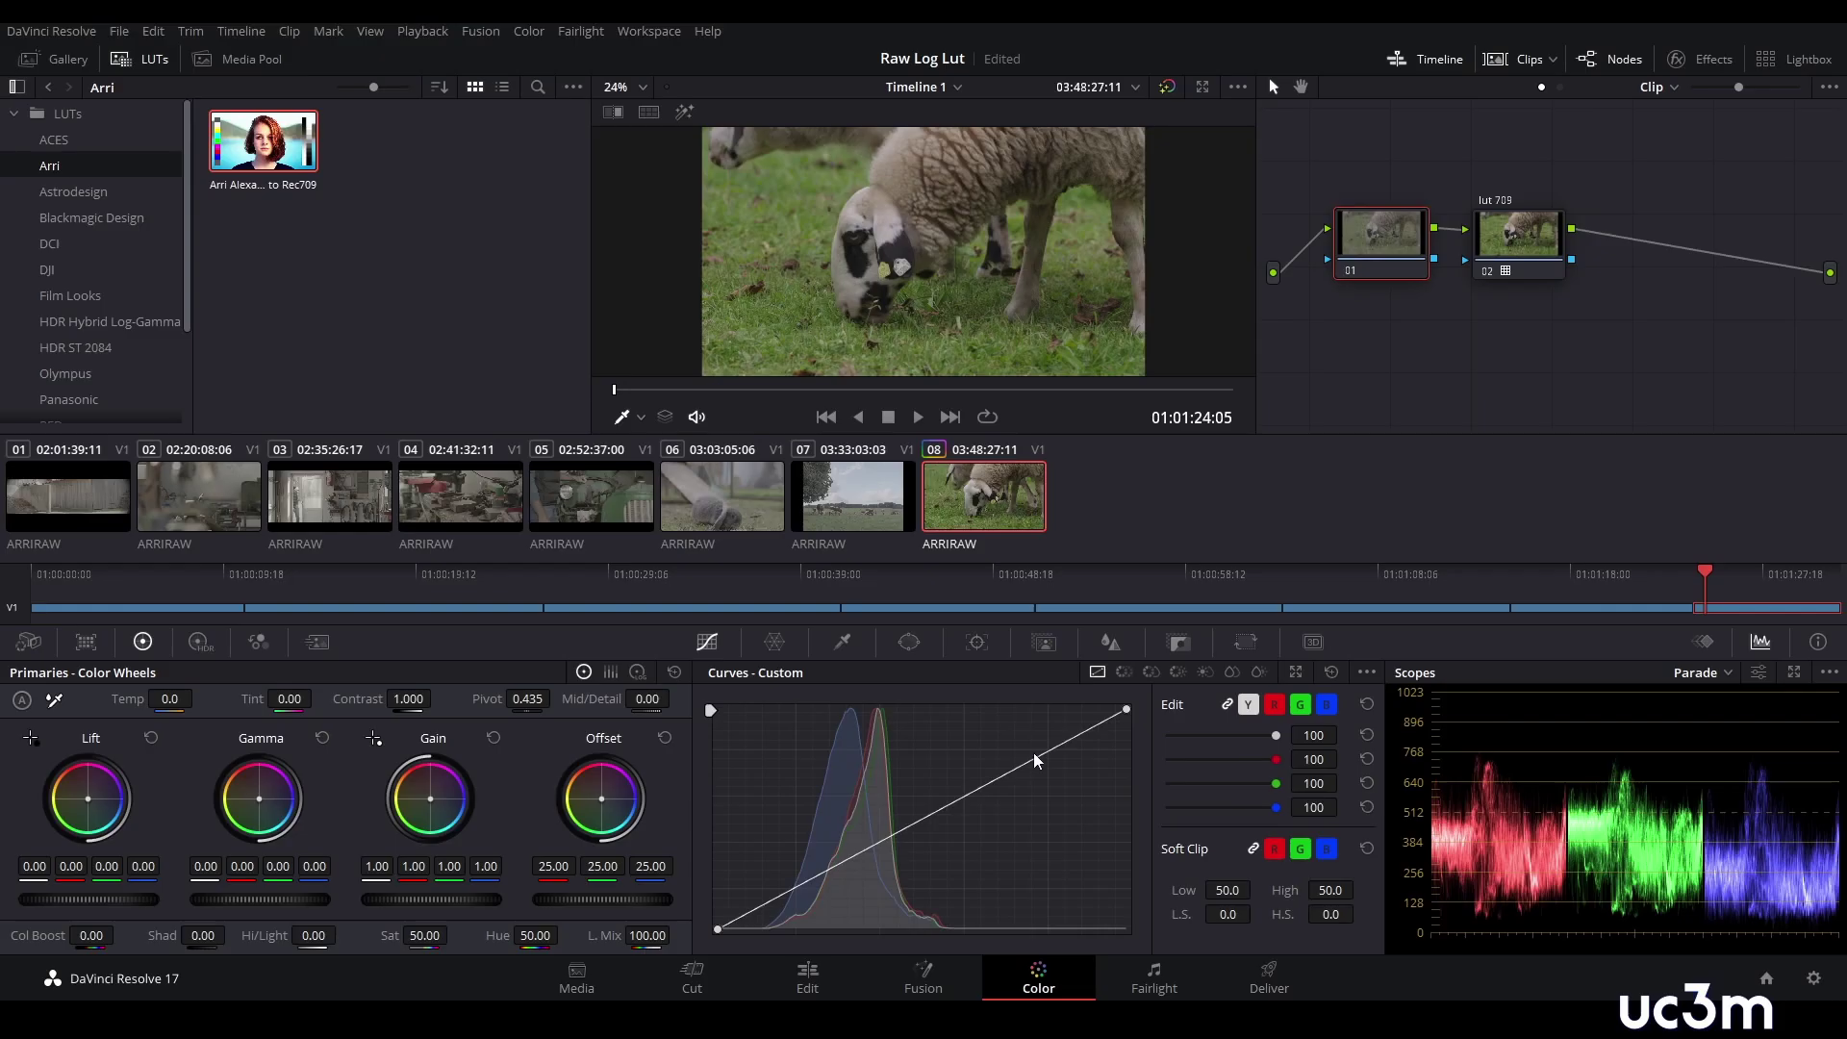
left_click_drag(1033, 760, 1040, 723)
left_click_drag(808, 880, 812, 886)
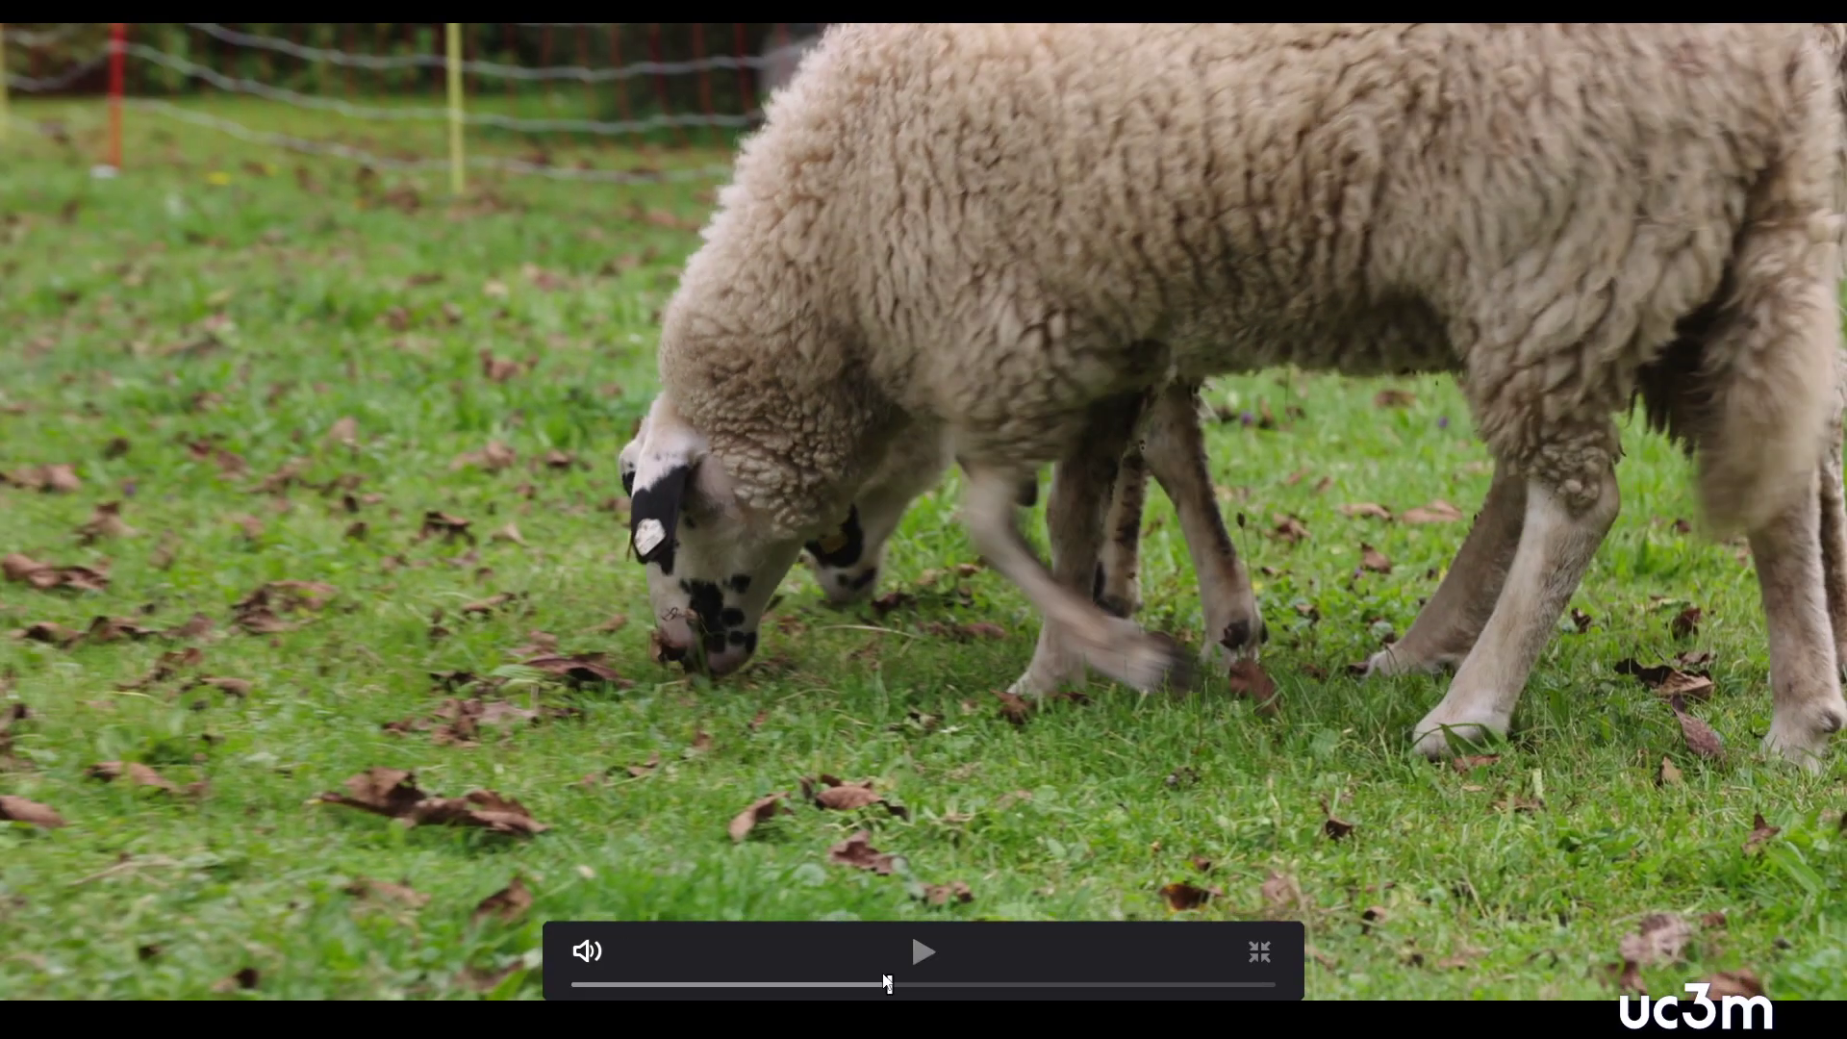
- Scrub forward through the graded sheep clip in the full-screen viewer
left_click_drag(887, 982, 1028, 990)
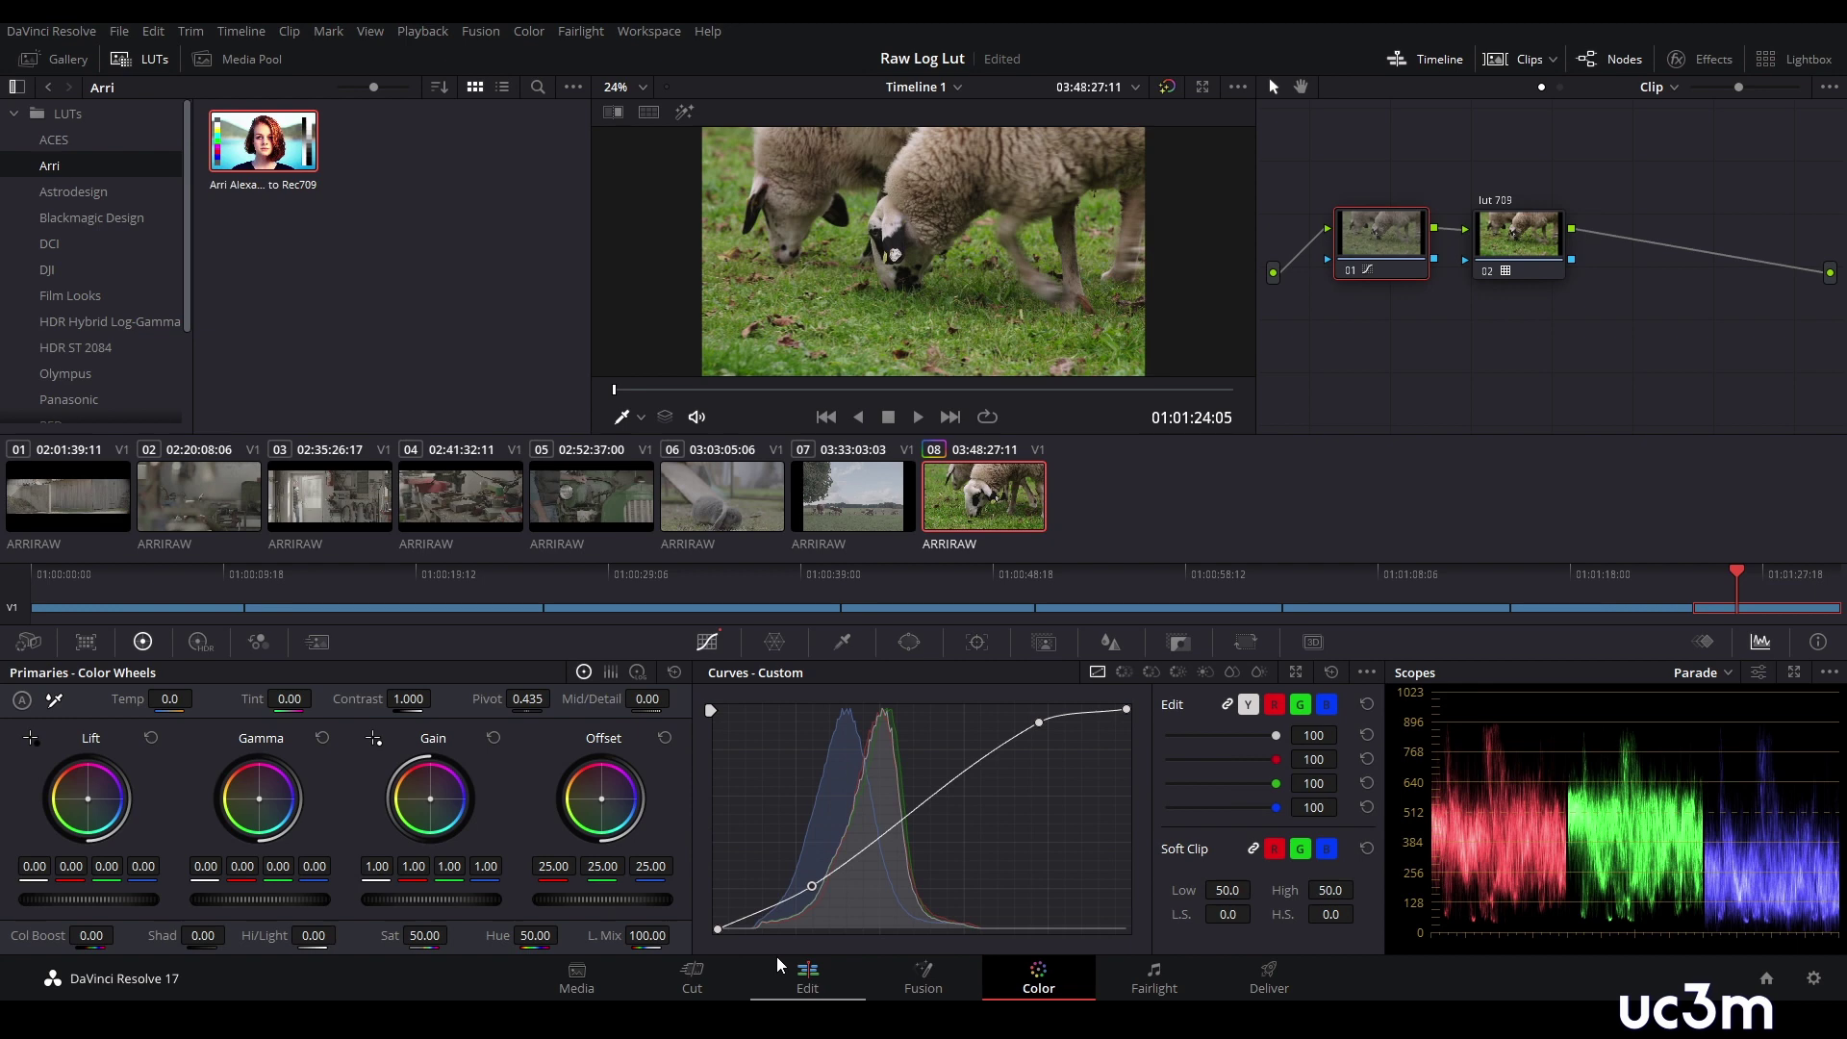
- Save the project and toggle the node editor between the clip and timeline node graphs
key("ctrl+s")
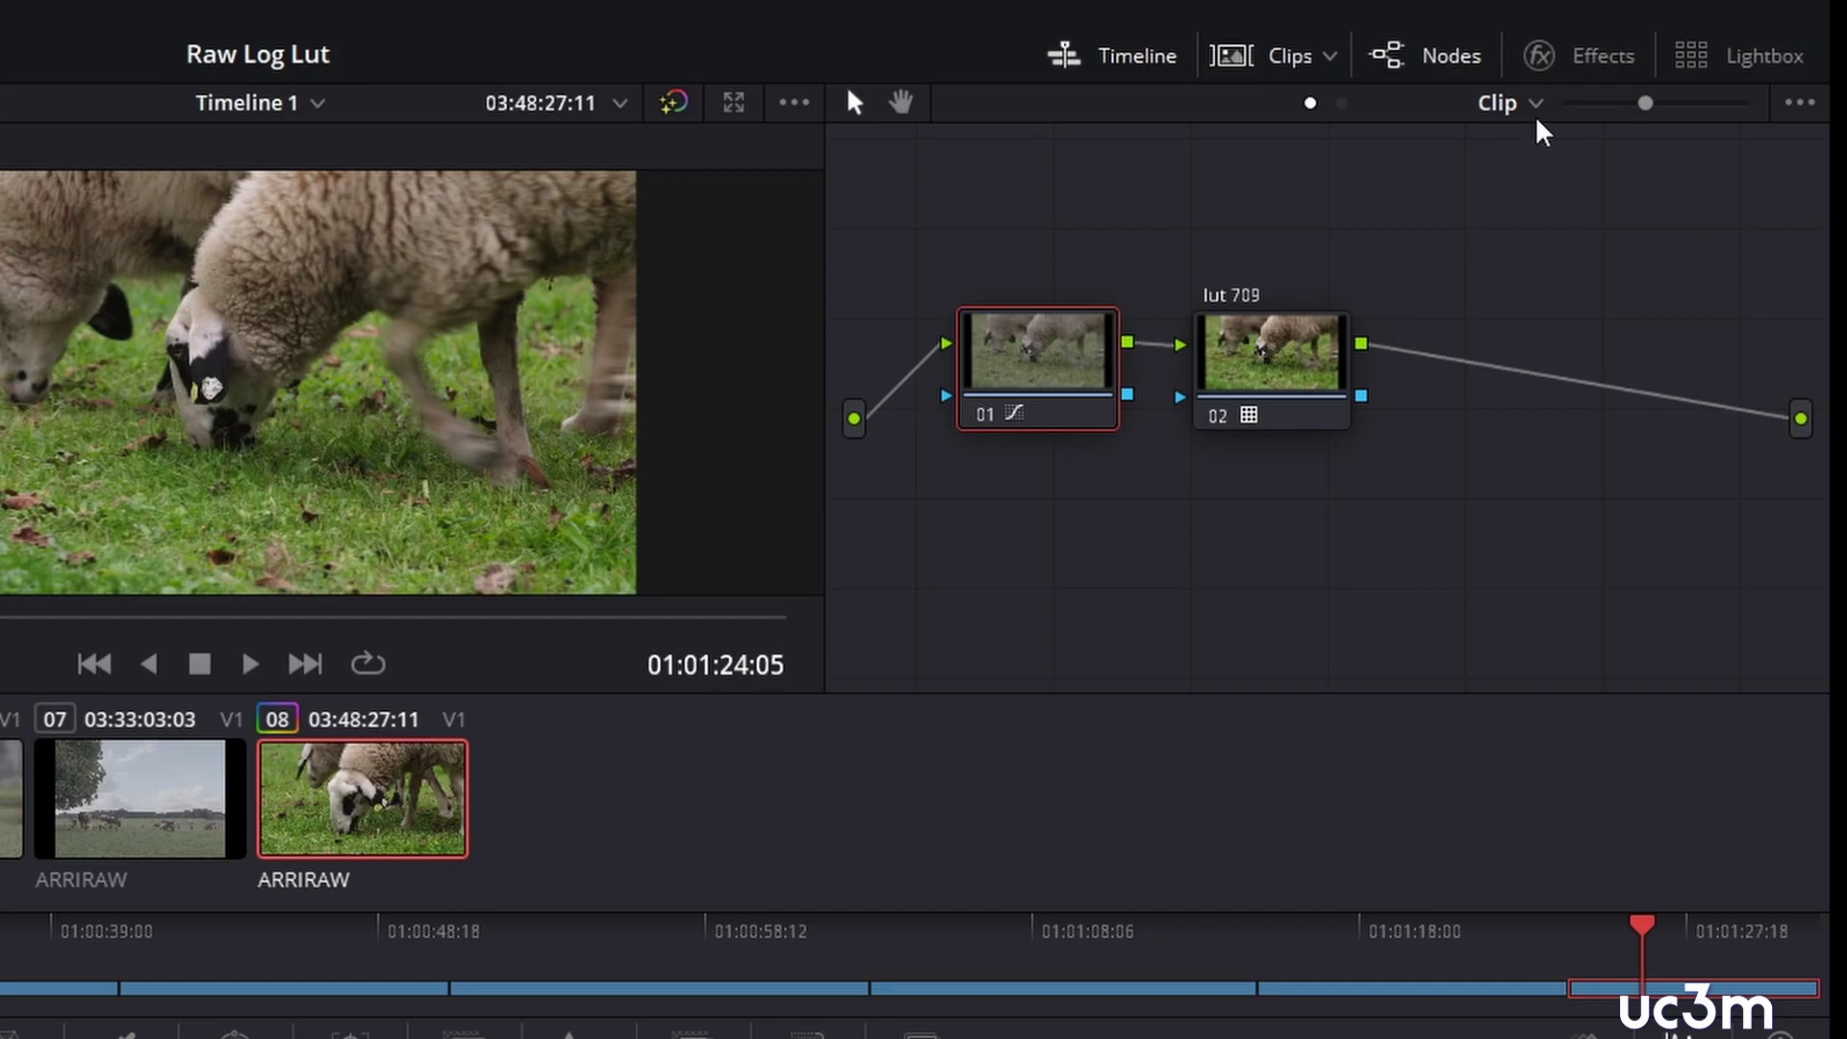
left_click(1673, 87)
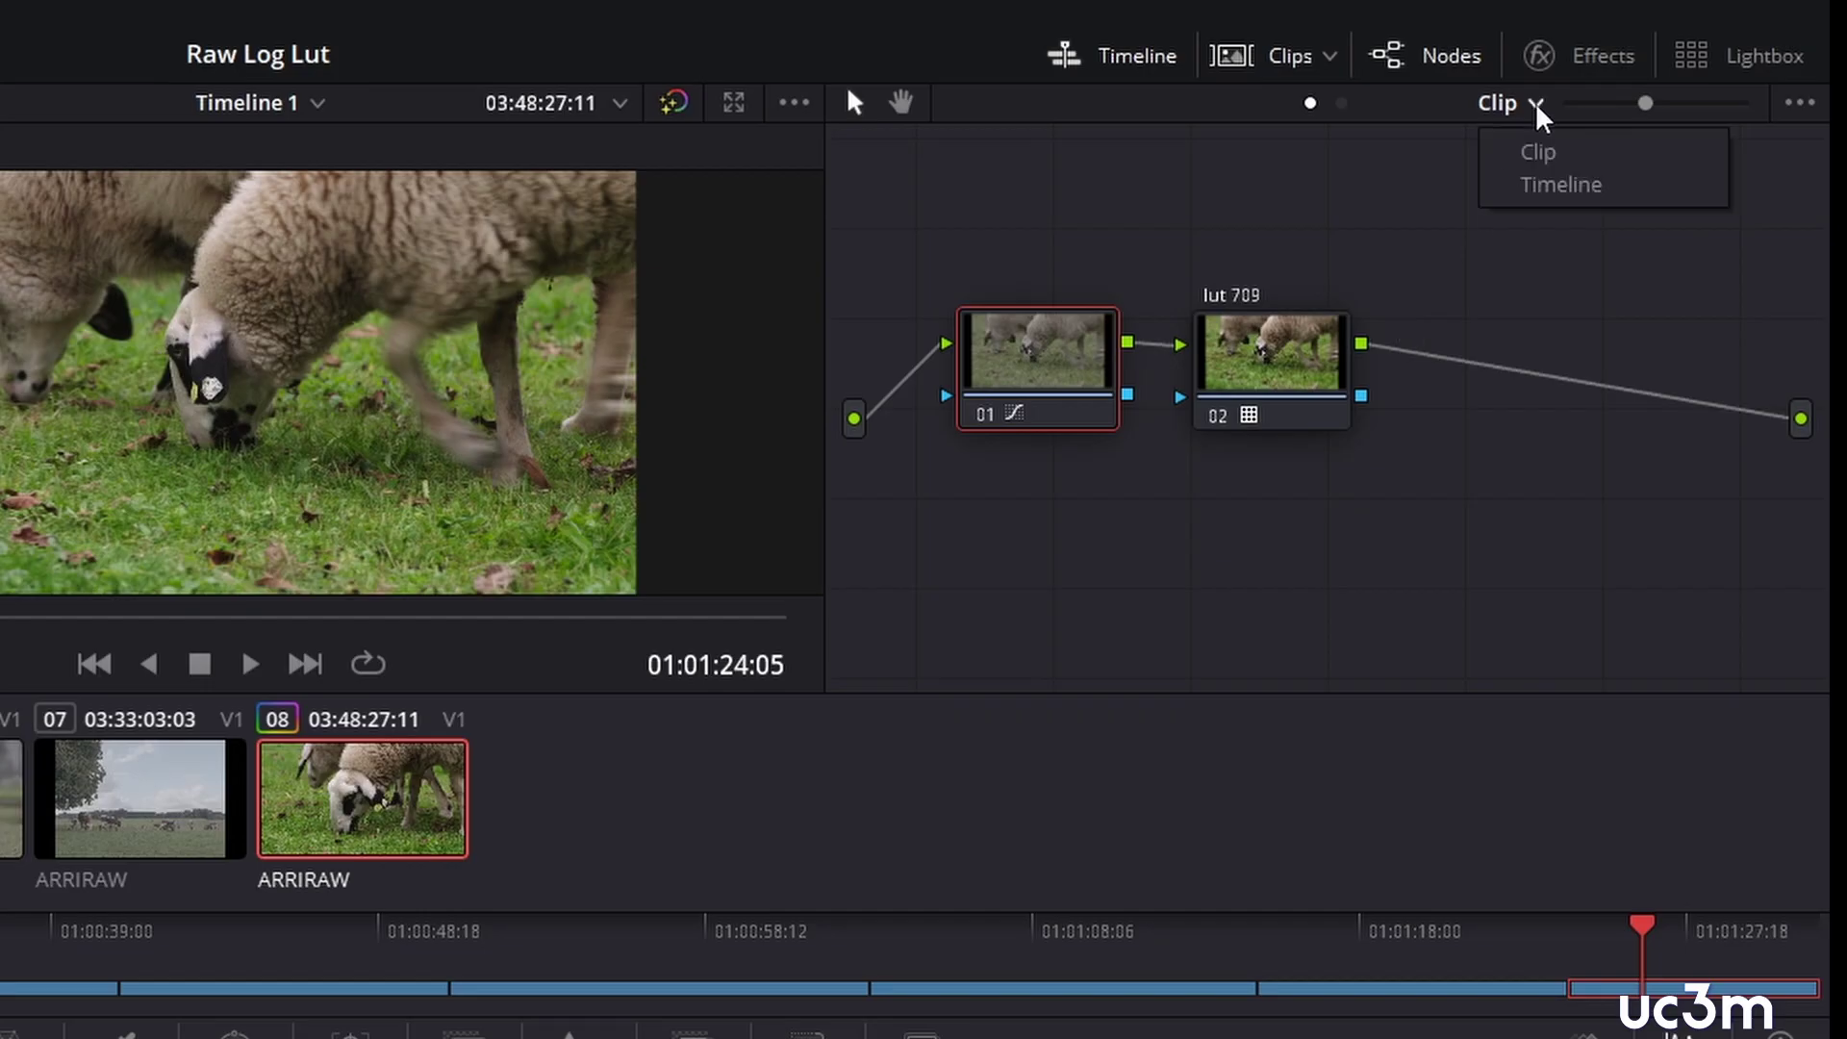
left_click(1579, 189)
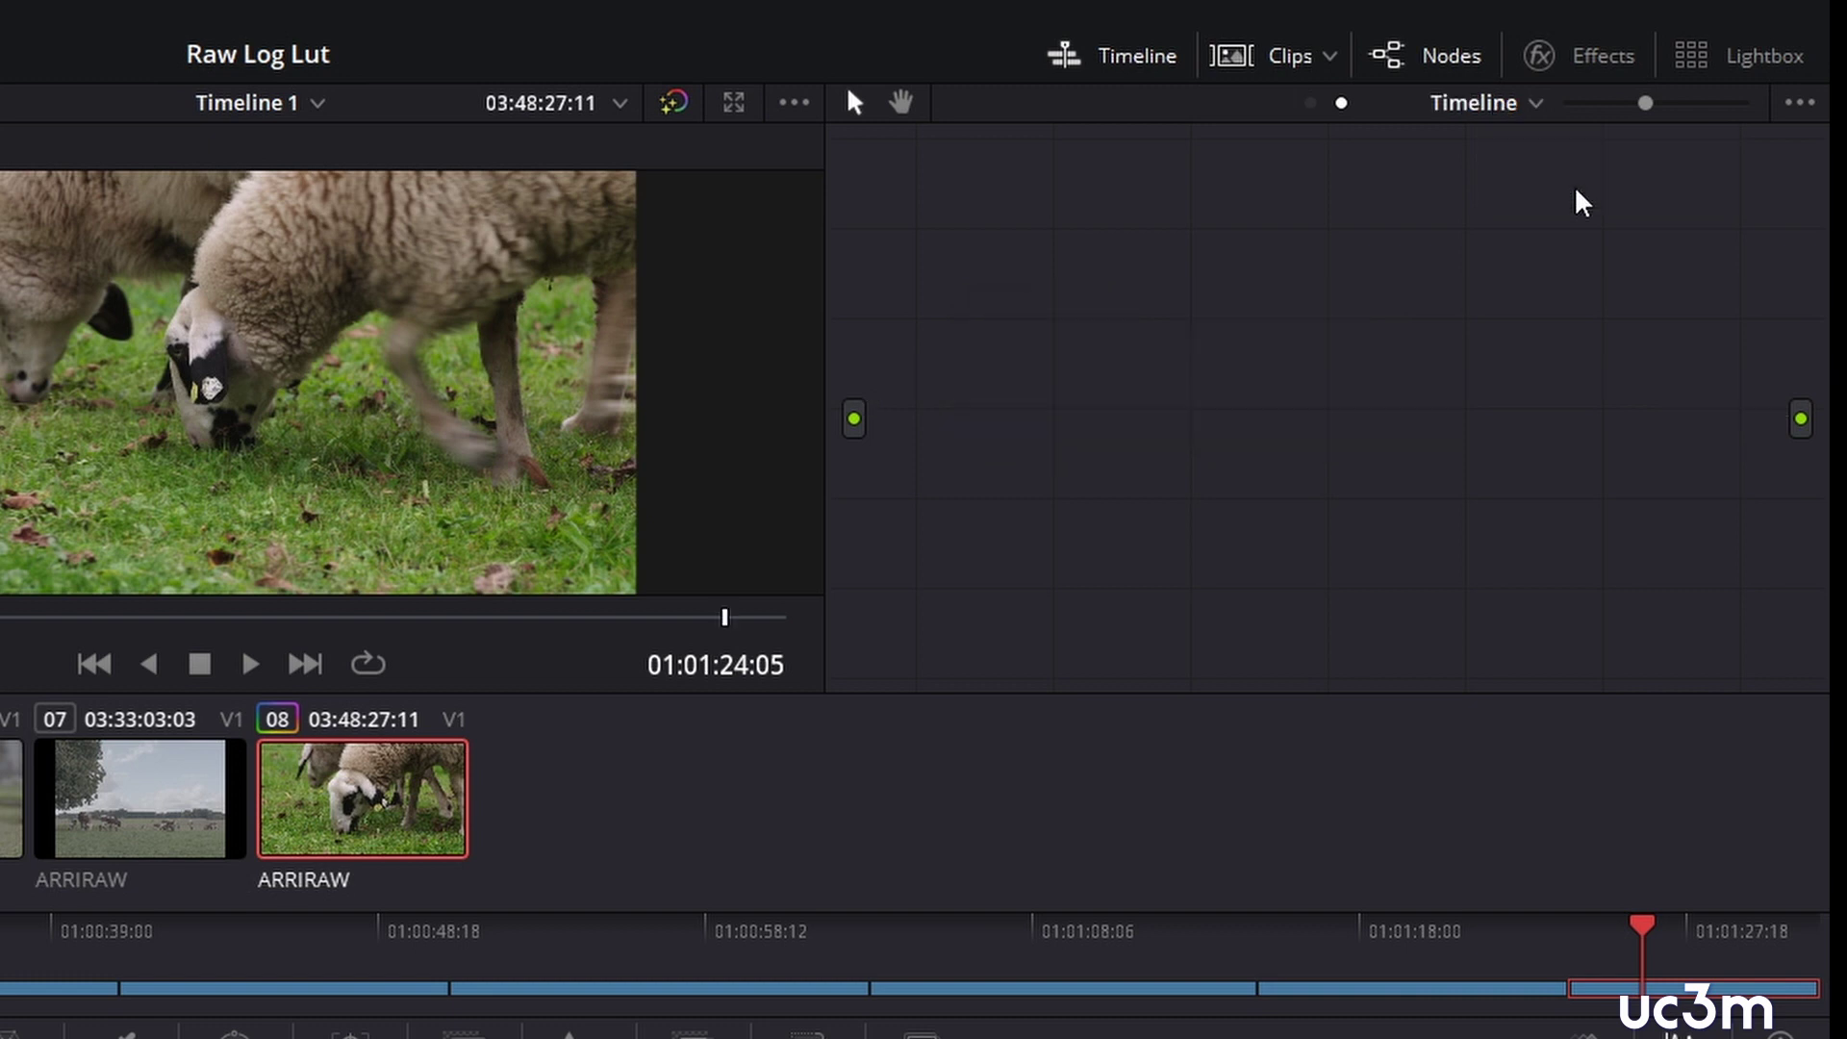
left_click(1309, 101)
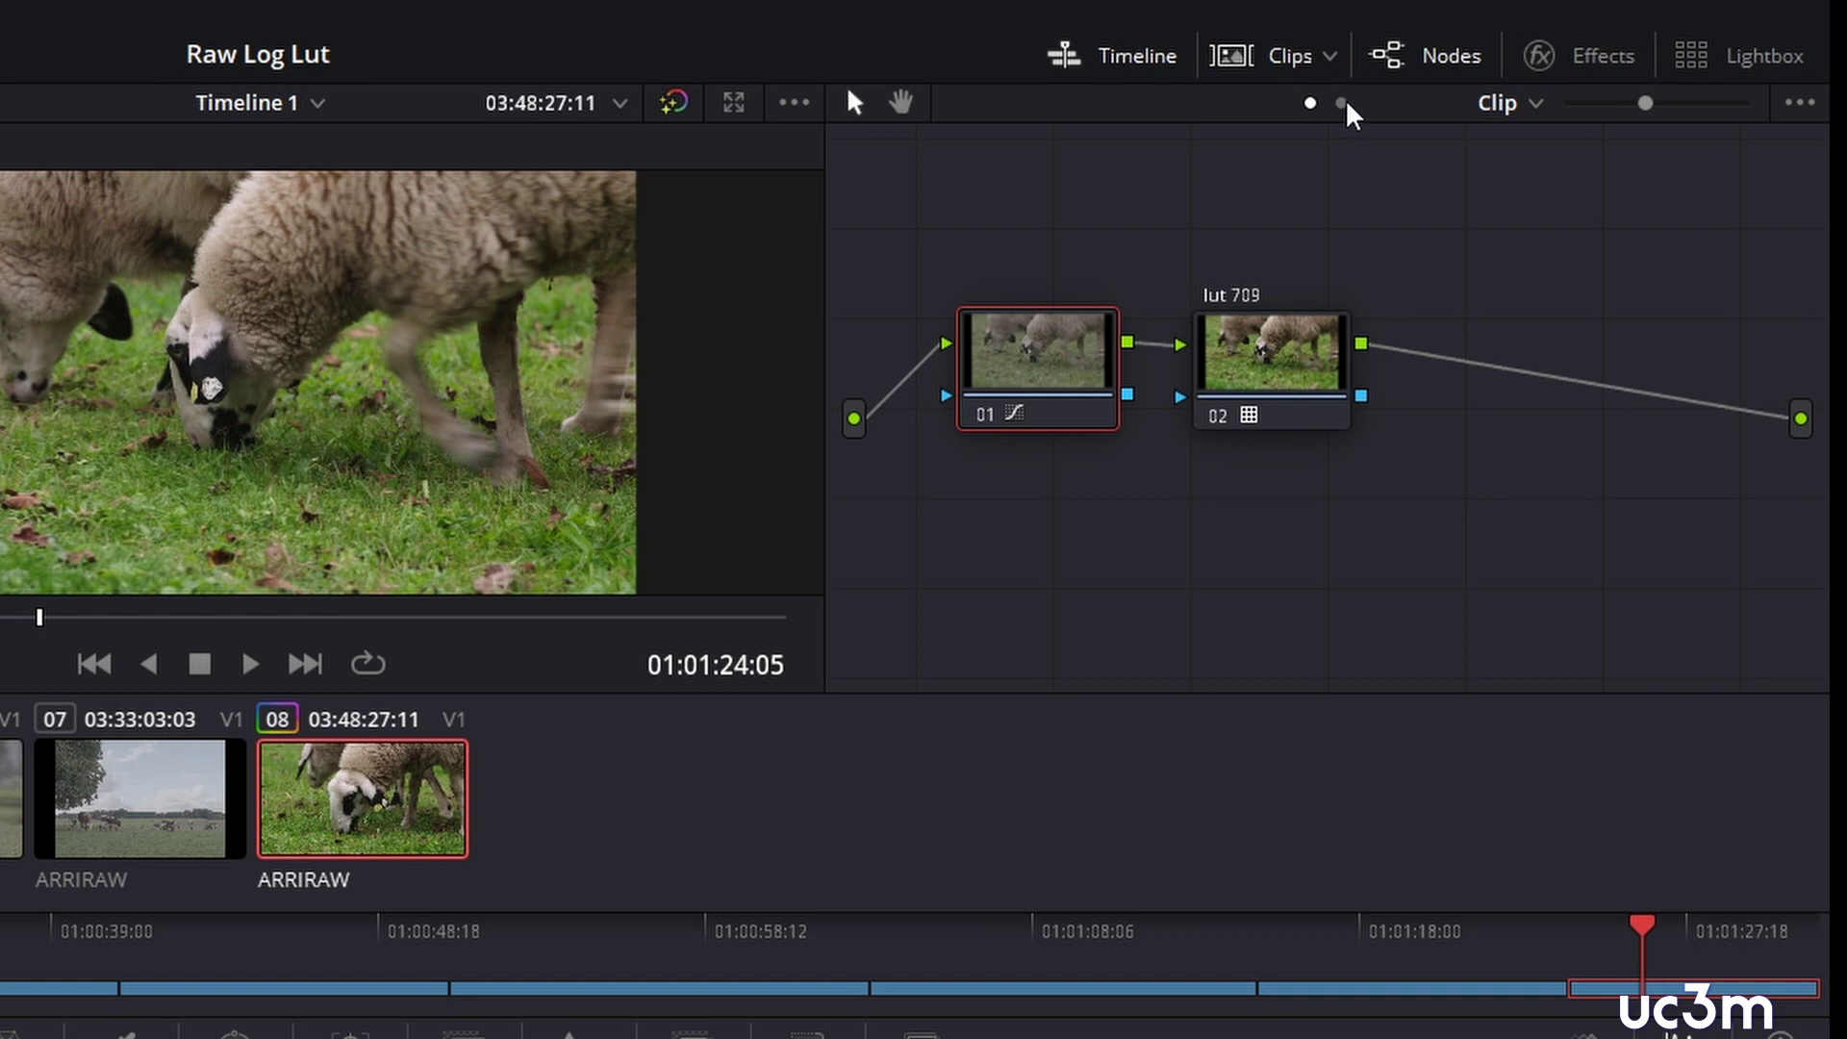
left_click(1341, 102)
left_click(1310, 101)
- Reset the sheep clip's grade and add a first node to the timeline node graph
key("ctrl+Home")
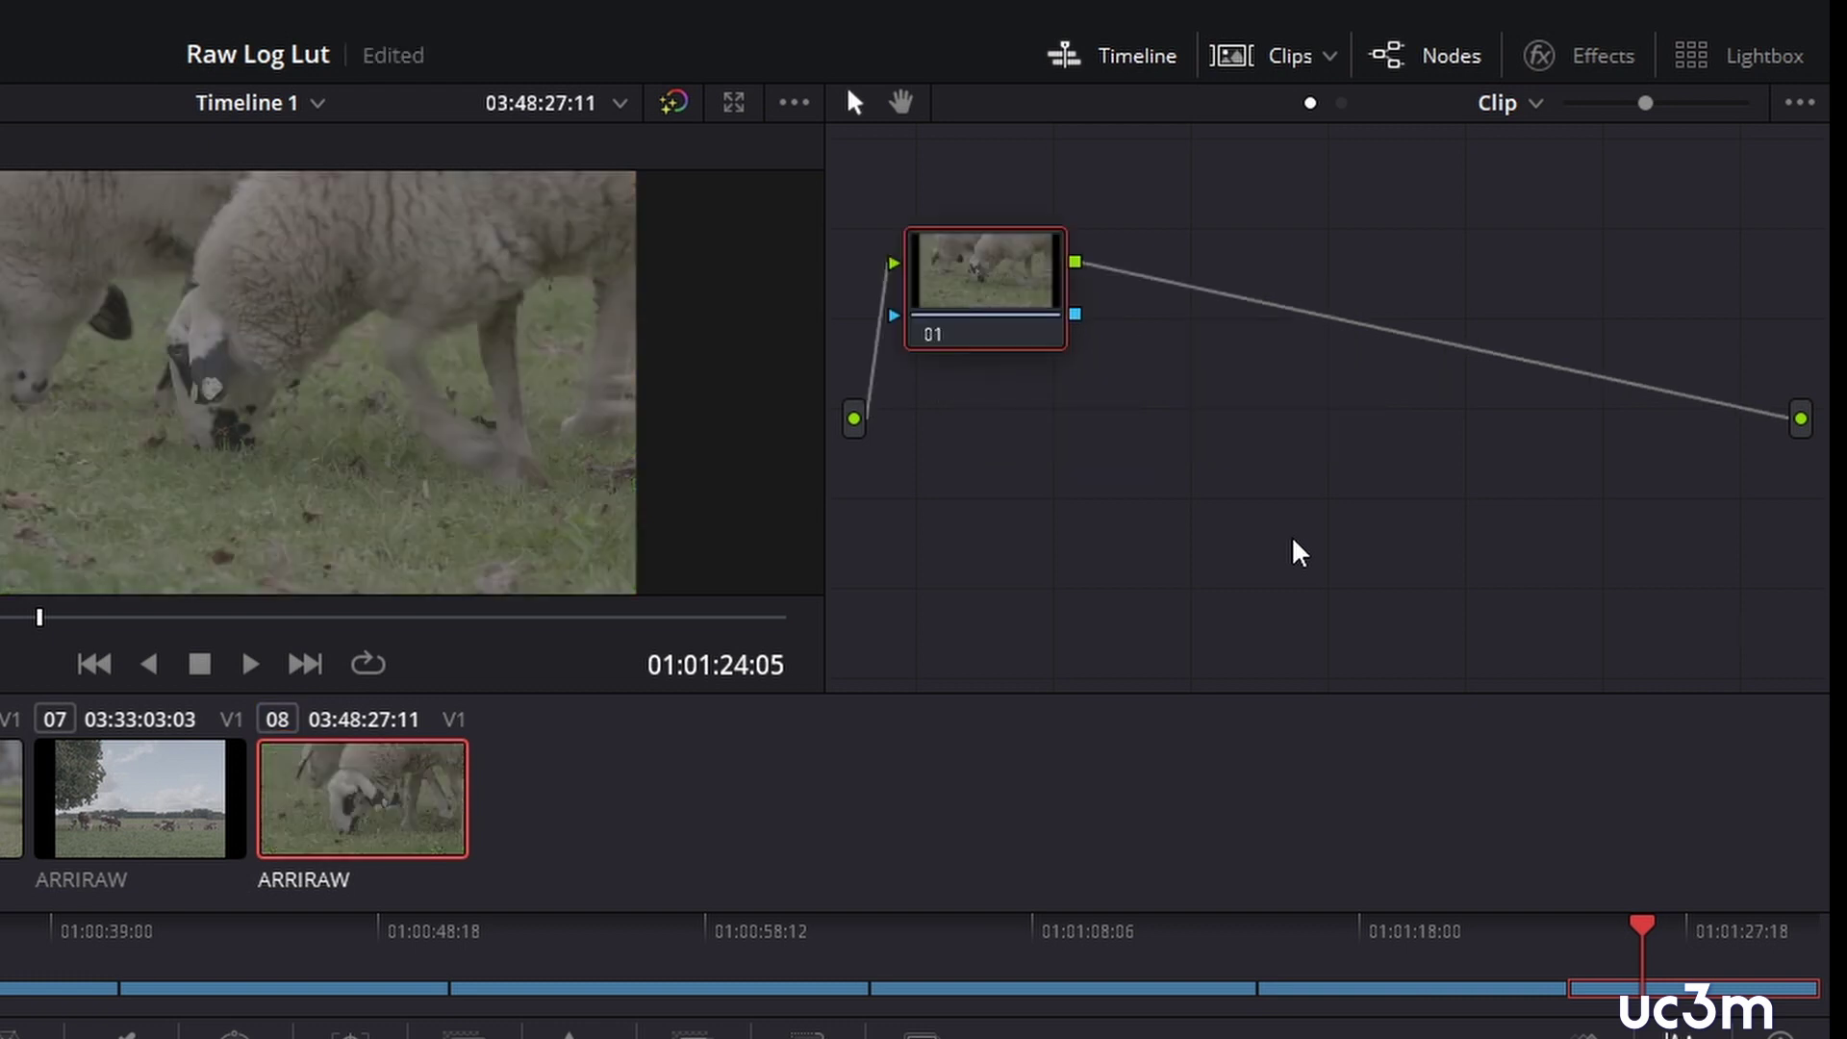
left_click(1343, 104)
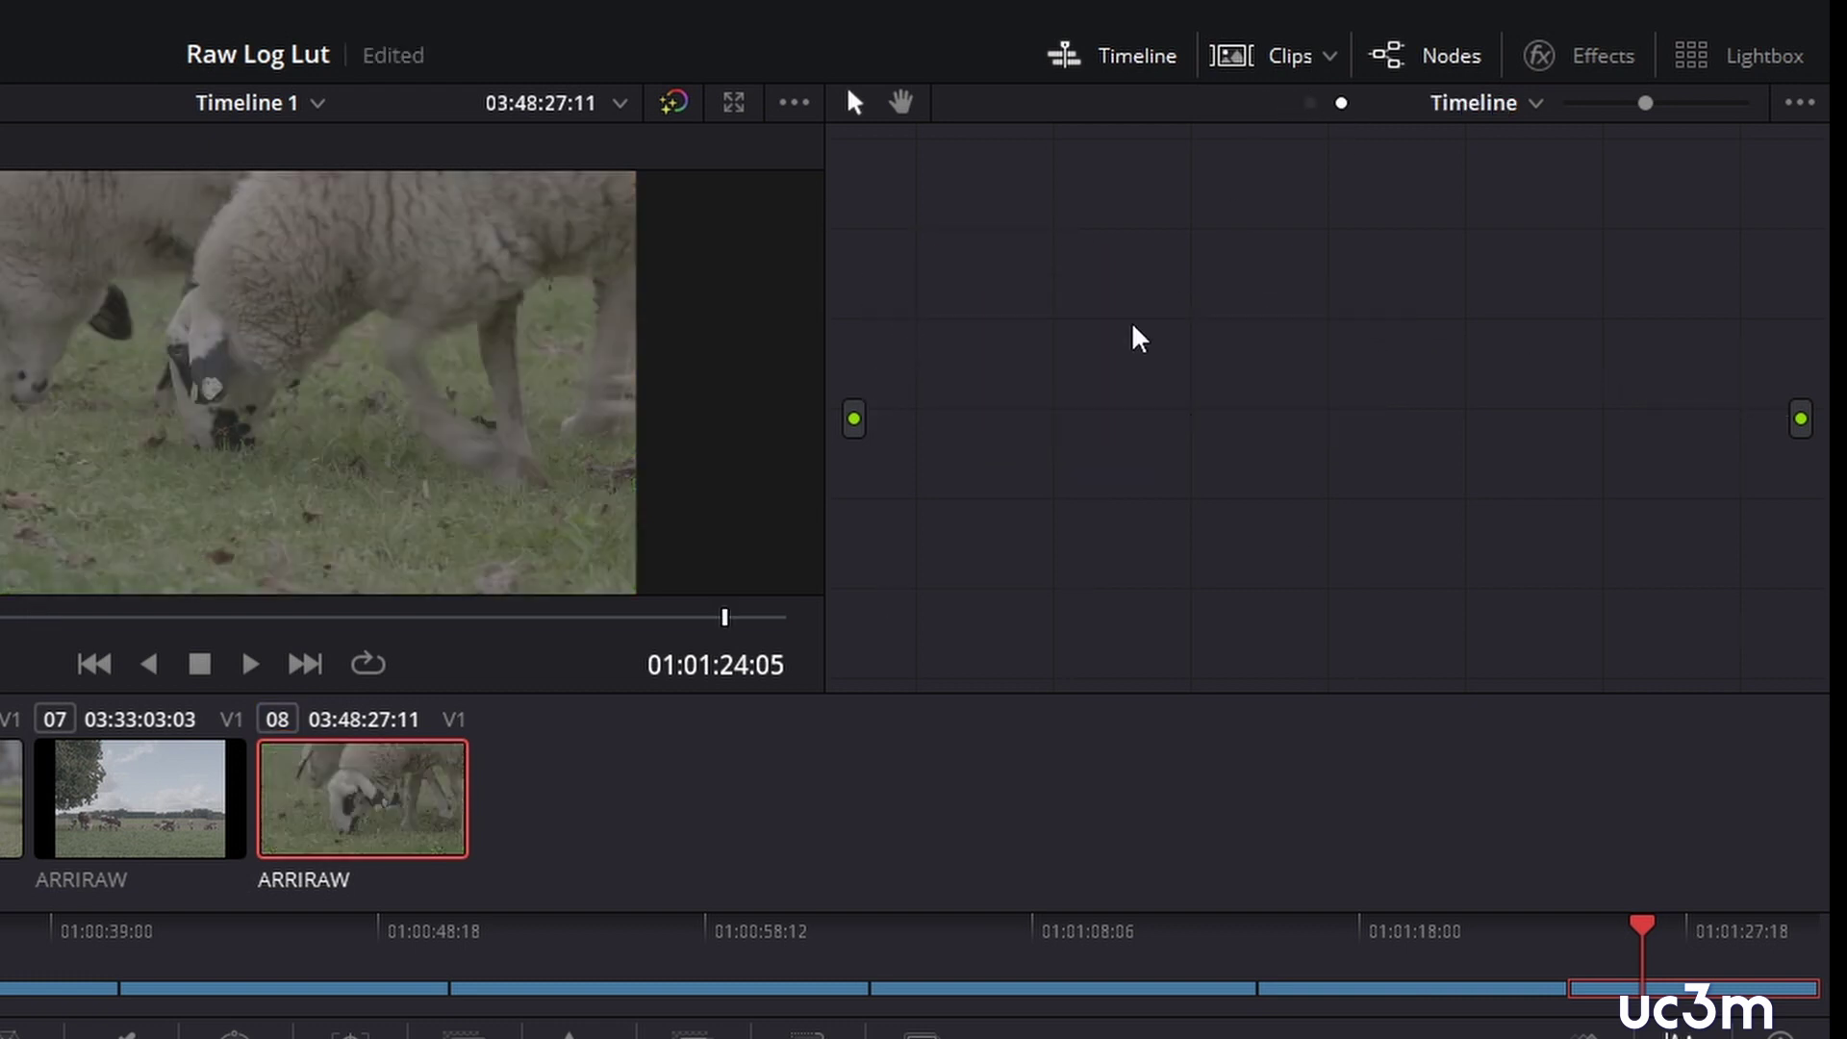
key("alt+s")
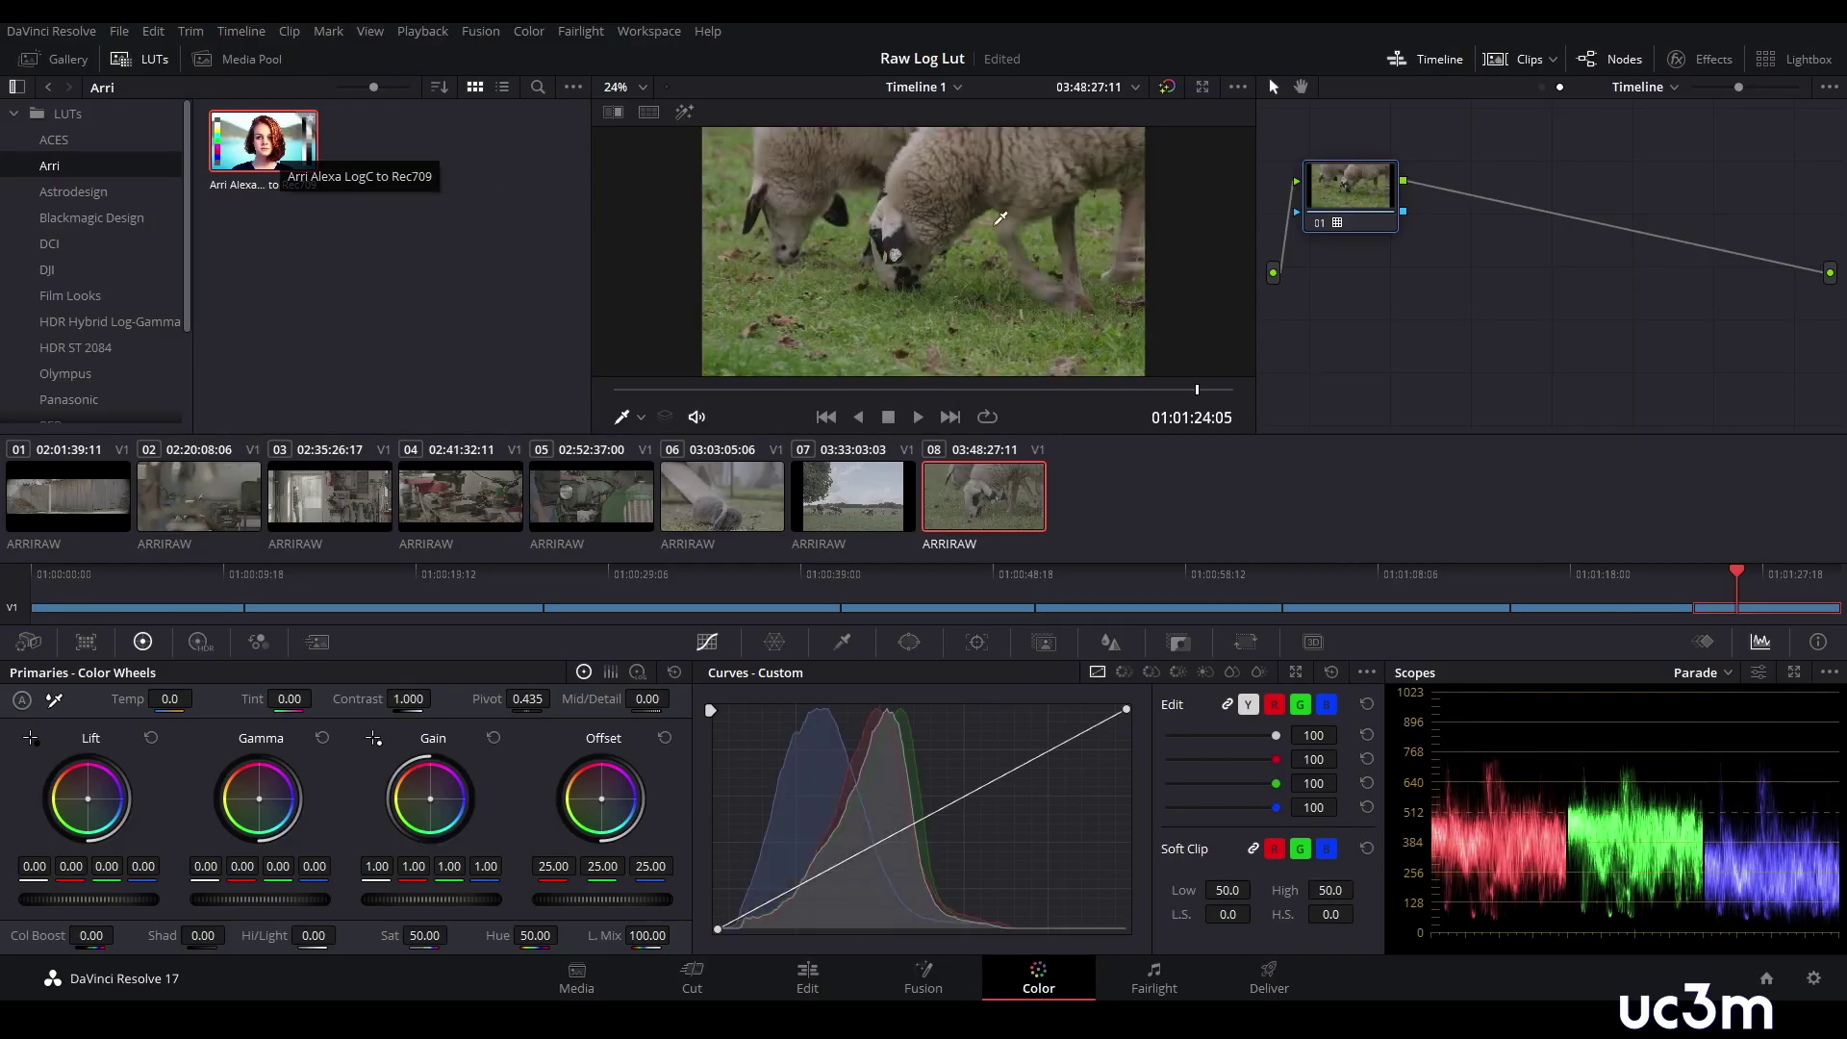
- Put the Arri Alexa LogC to Rec709 LUT on the timeline node, preceded by an S-curve node
left_click_drag(279, 147, 1447, 217)
right_click(1447, 218)
mouse_move(1501, 314)
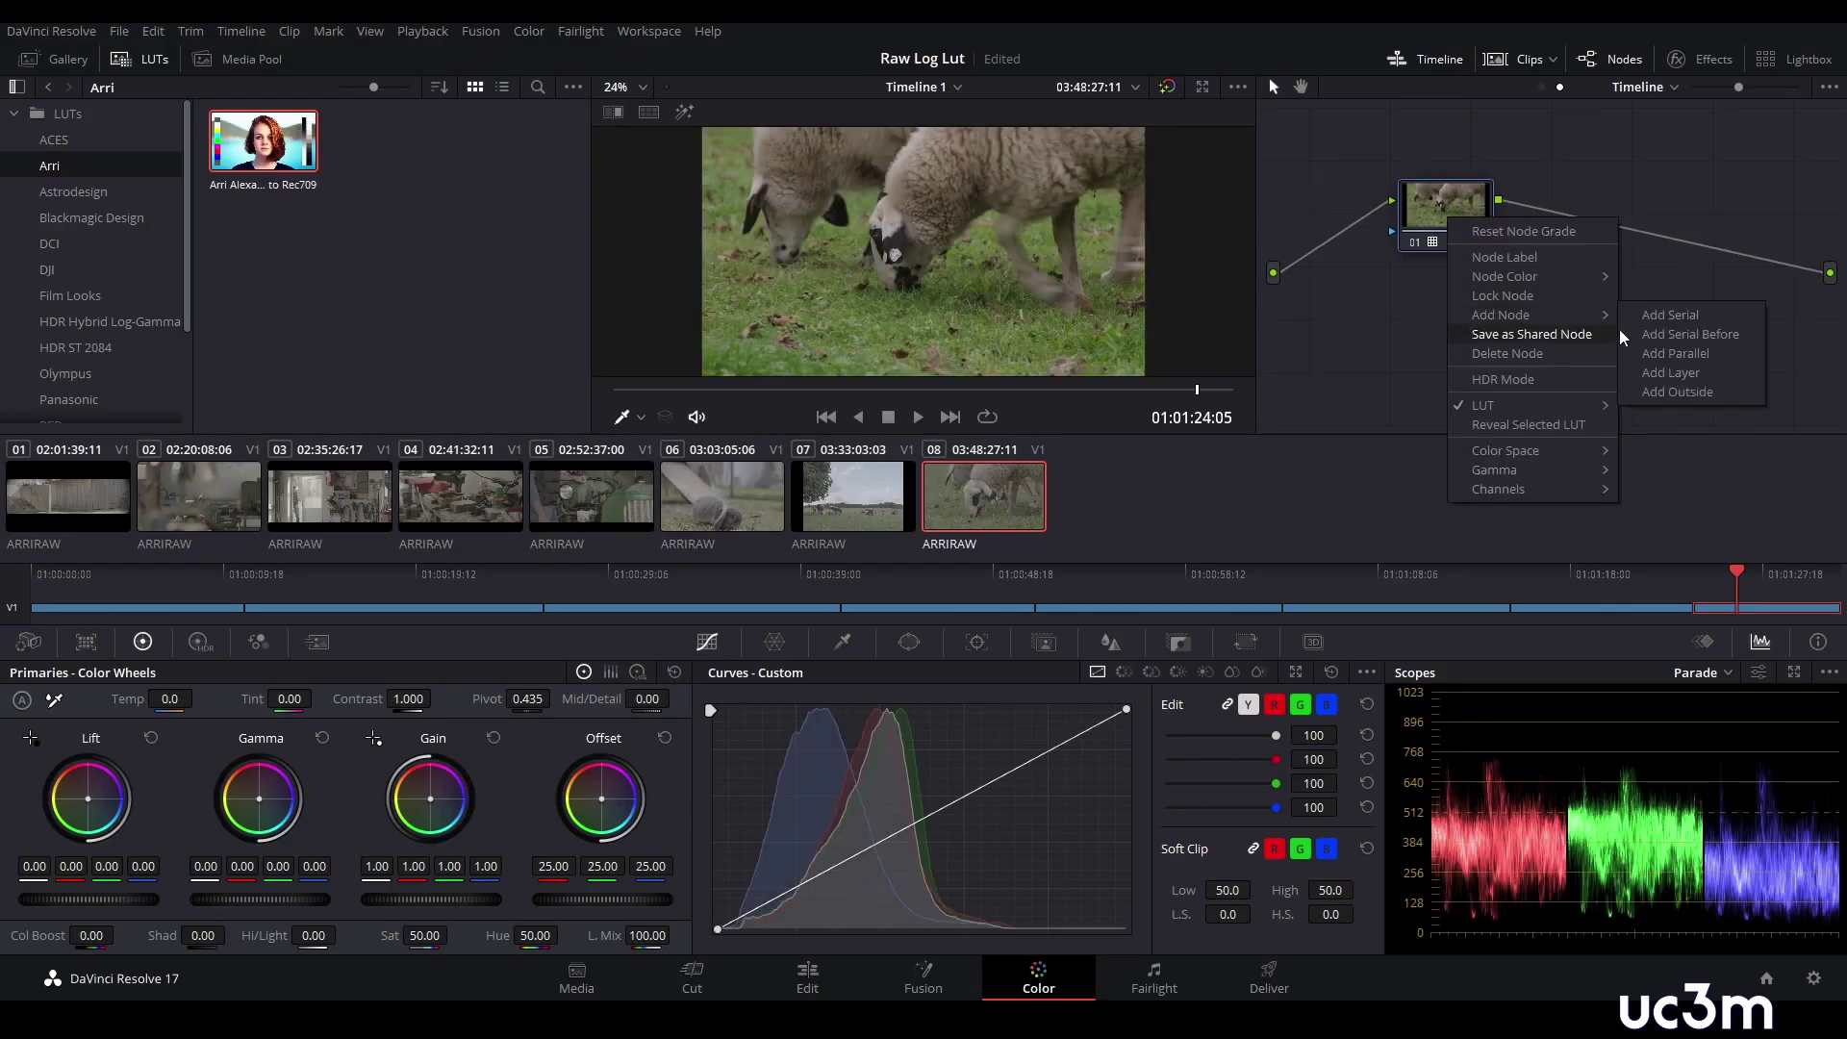
left_click(1692, 335)
left_click_drag(787, 893, 788, 905)
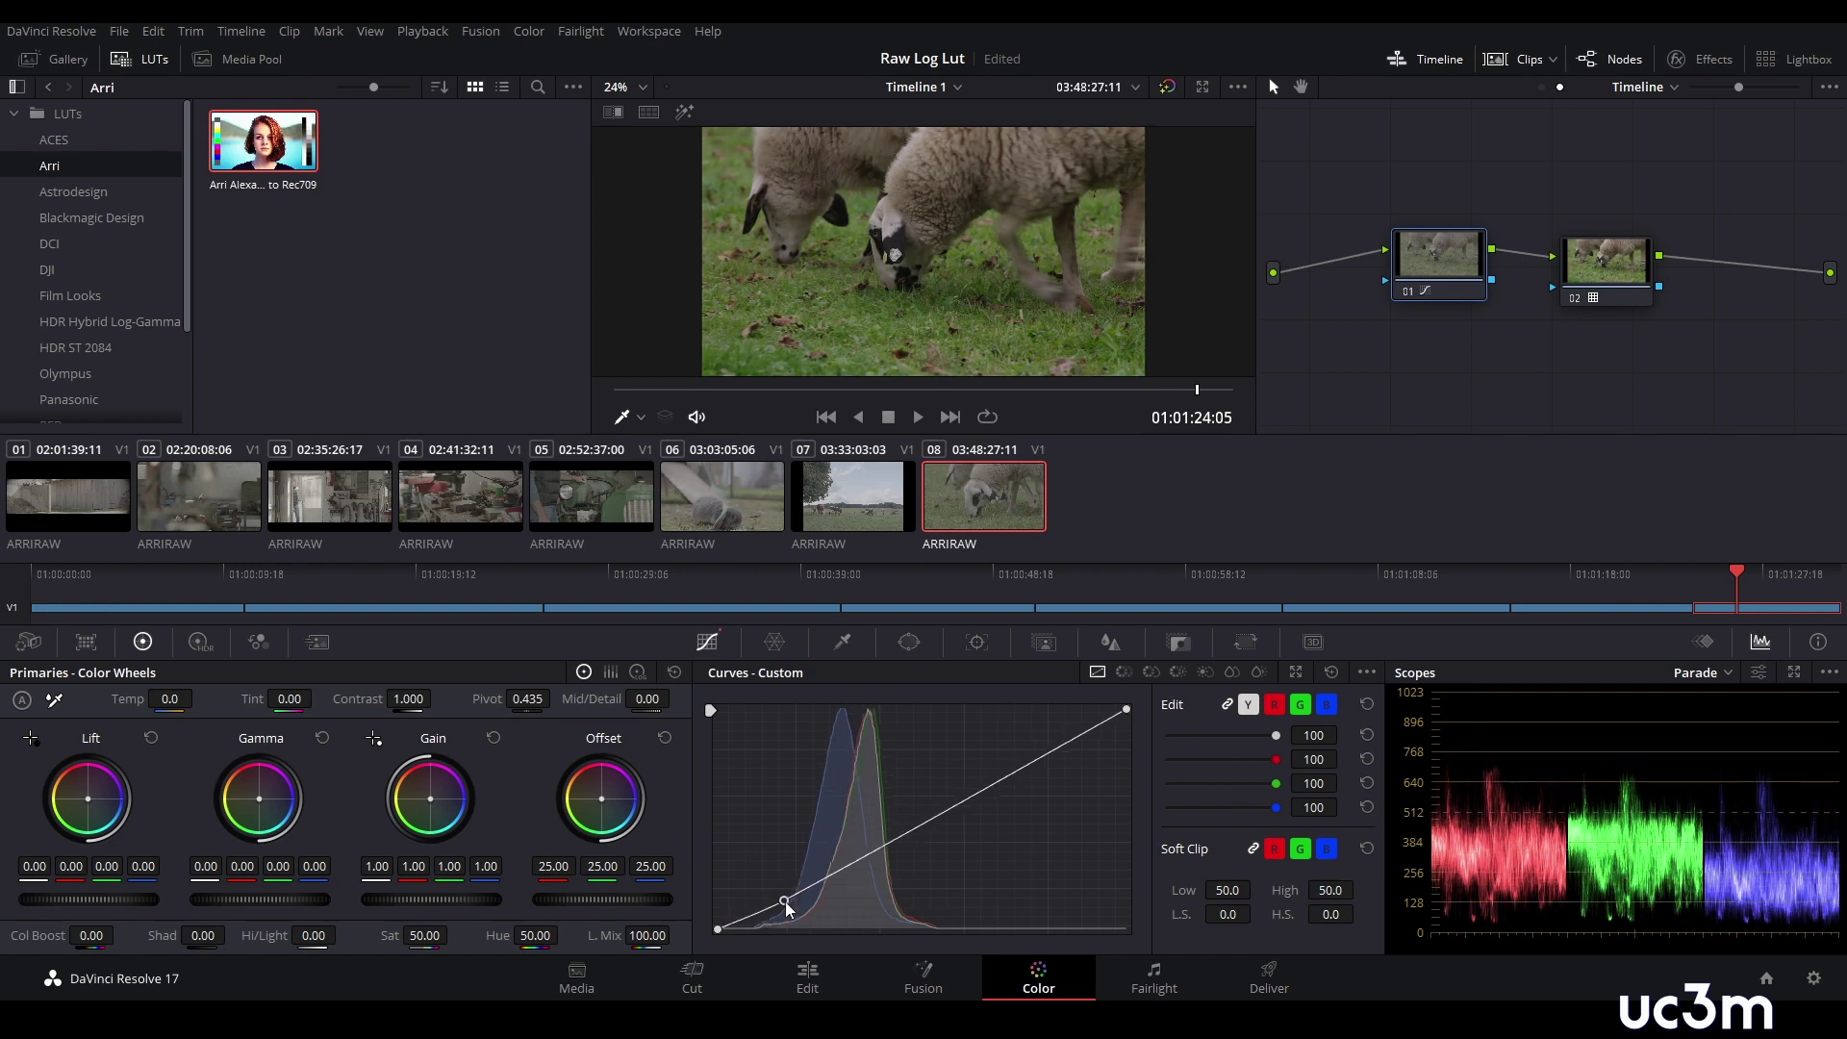
left_click_drag(1012, 775, 1002, 711)
- Check clips 01 through 08 with the timeline grade, ending on rabbit clip 06
left_click(52, 488)
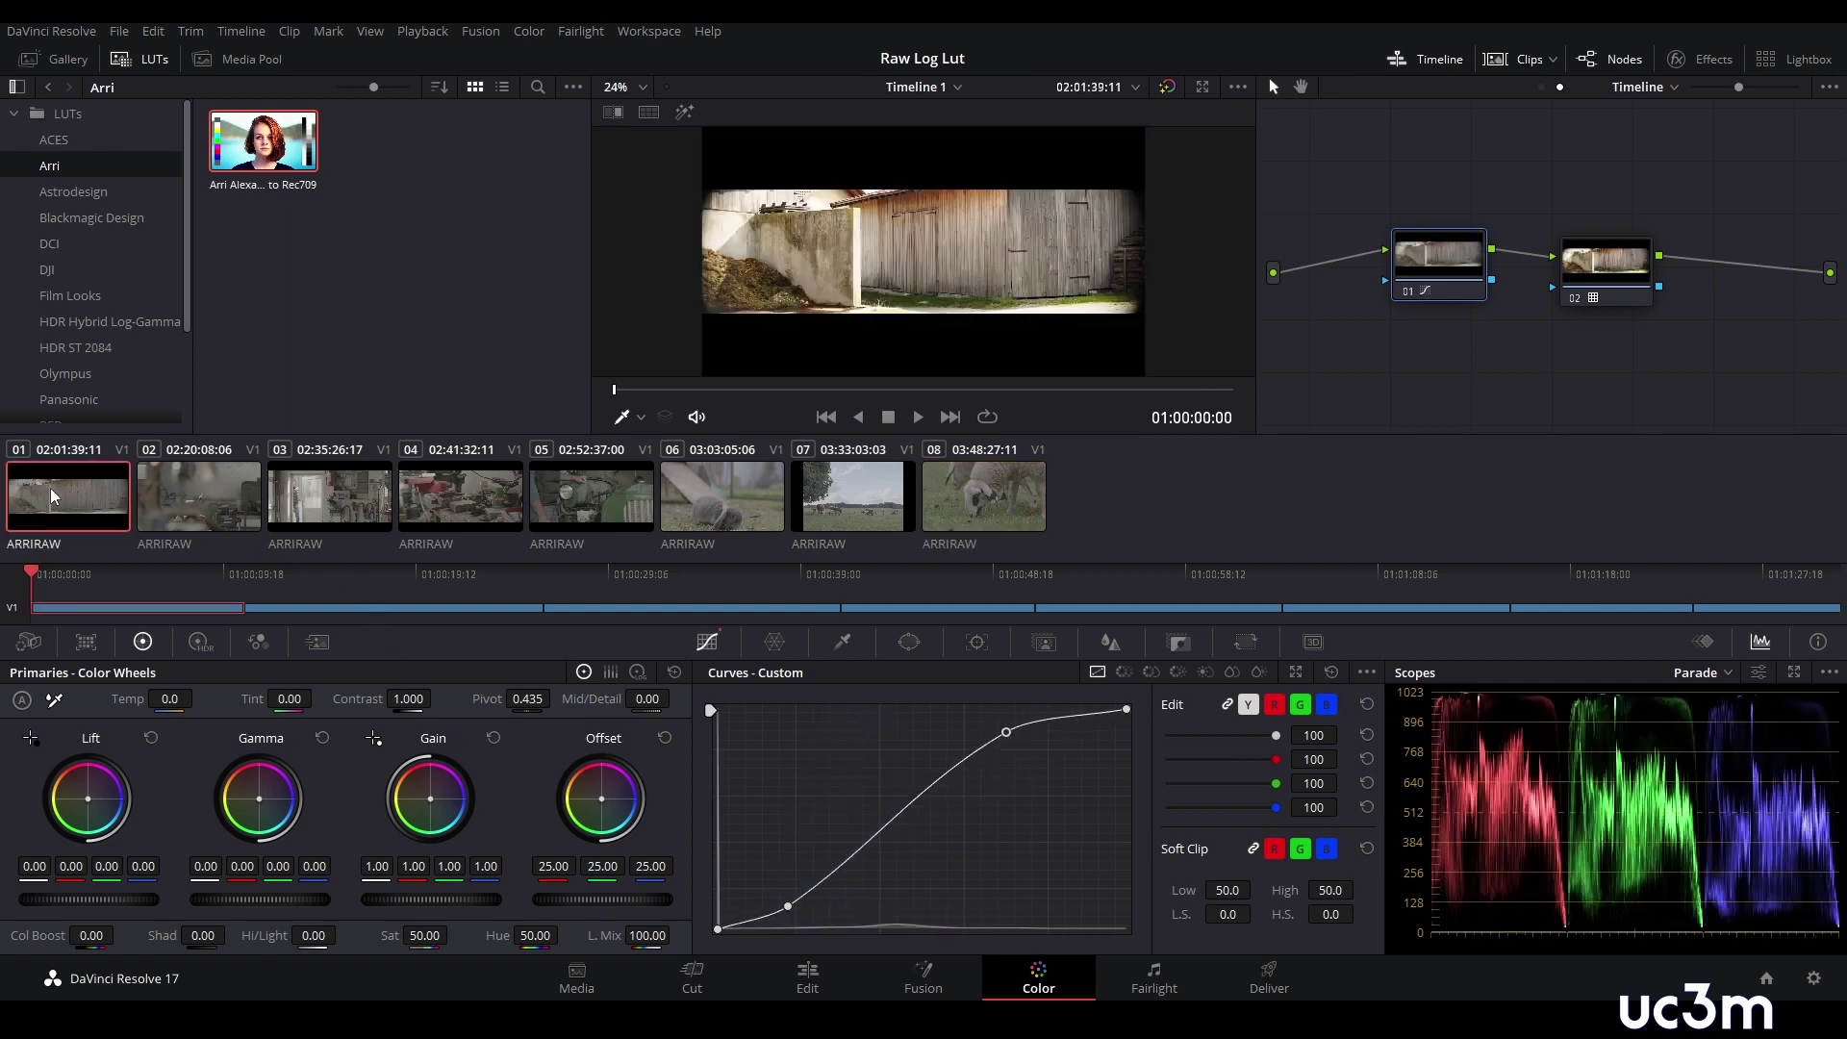
left_click(200, 490)
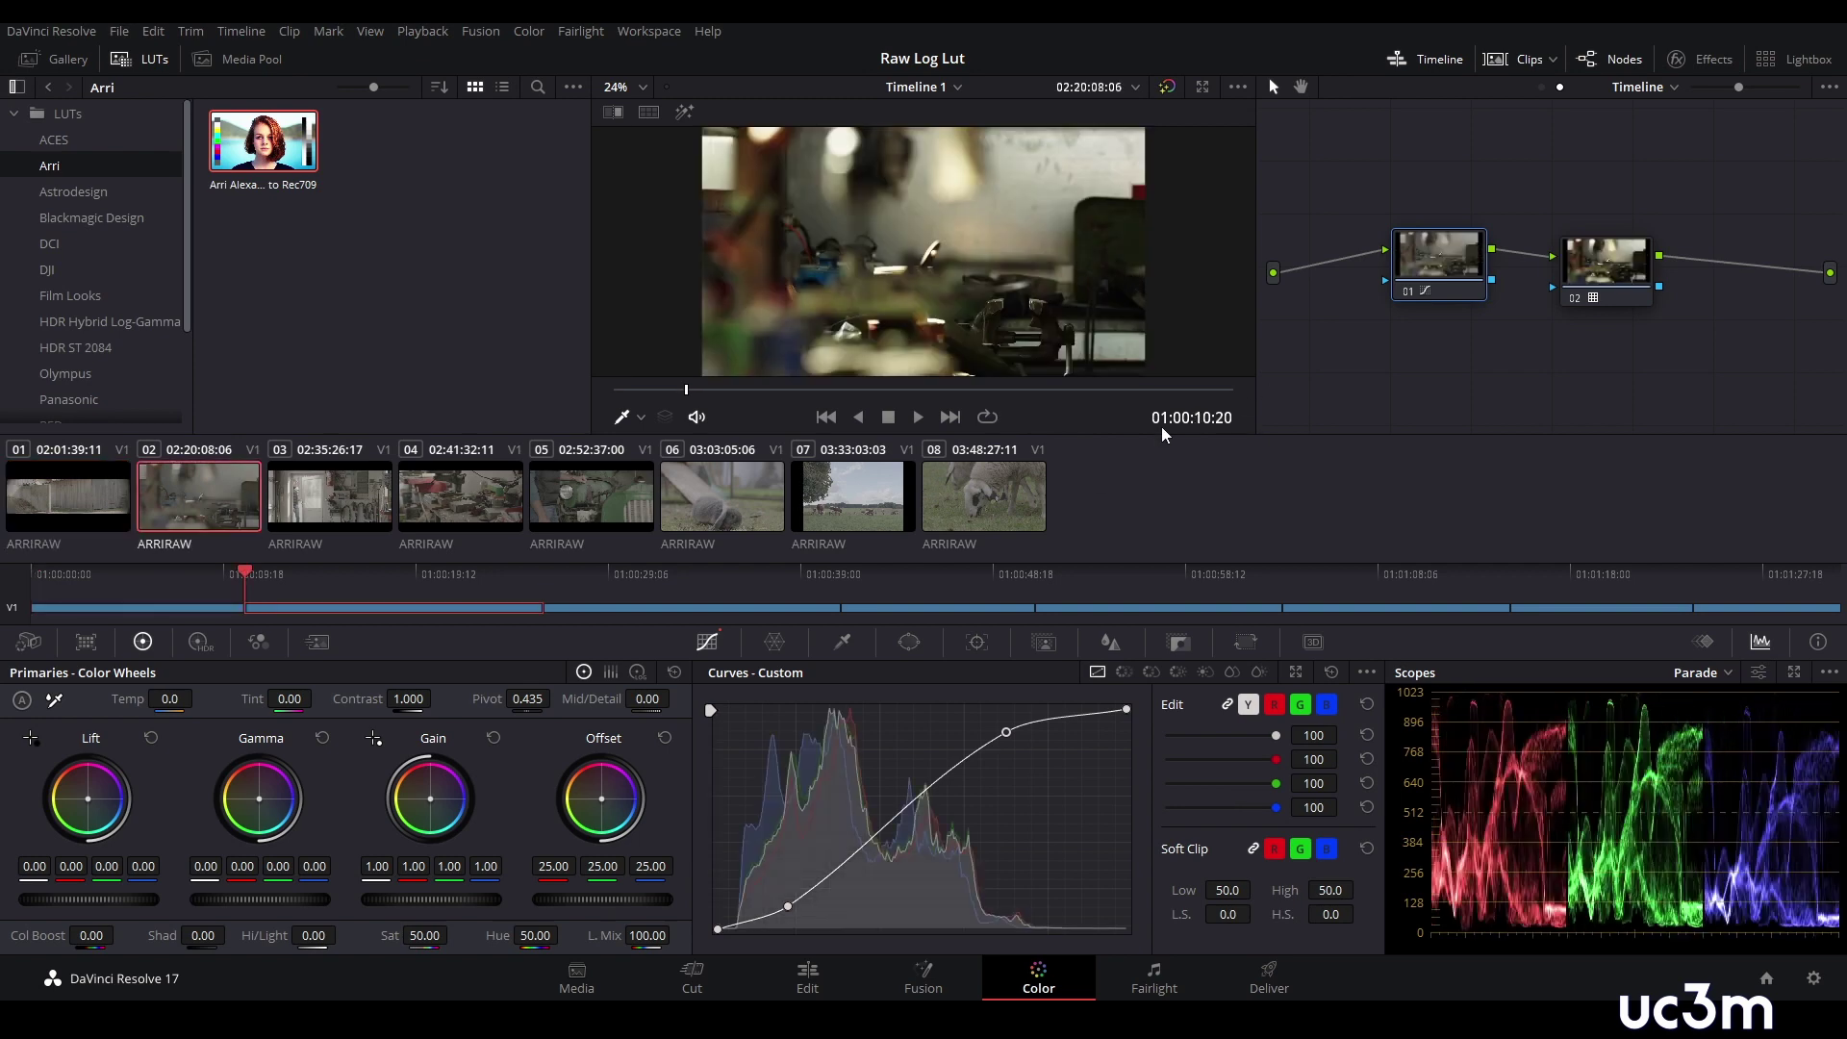
left_click(339, 513)
left_click(449, 494)
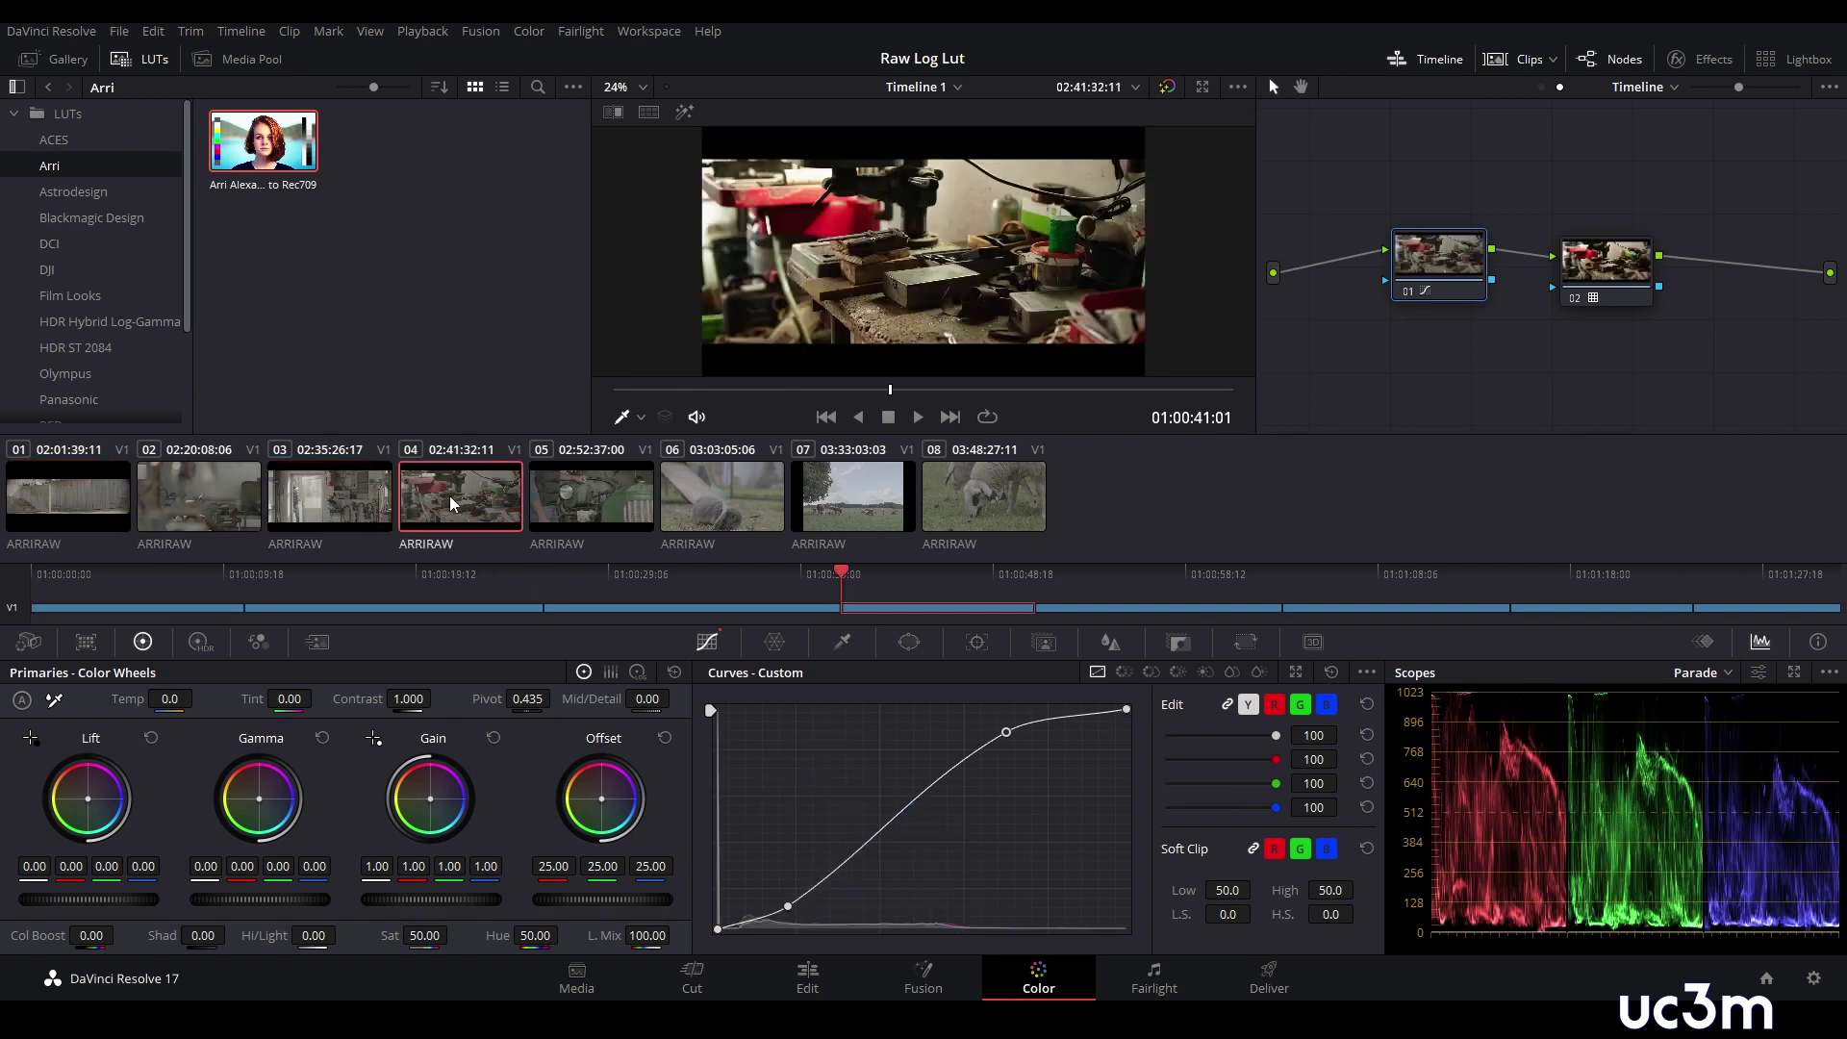
left_click(597, 490)
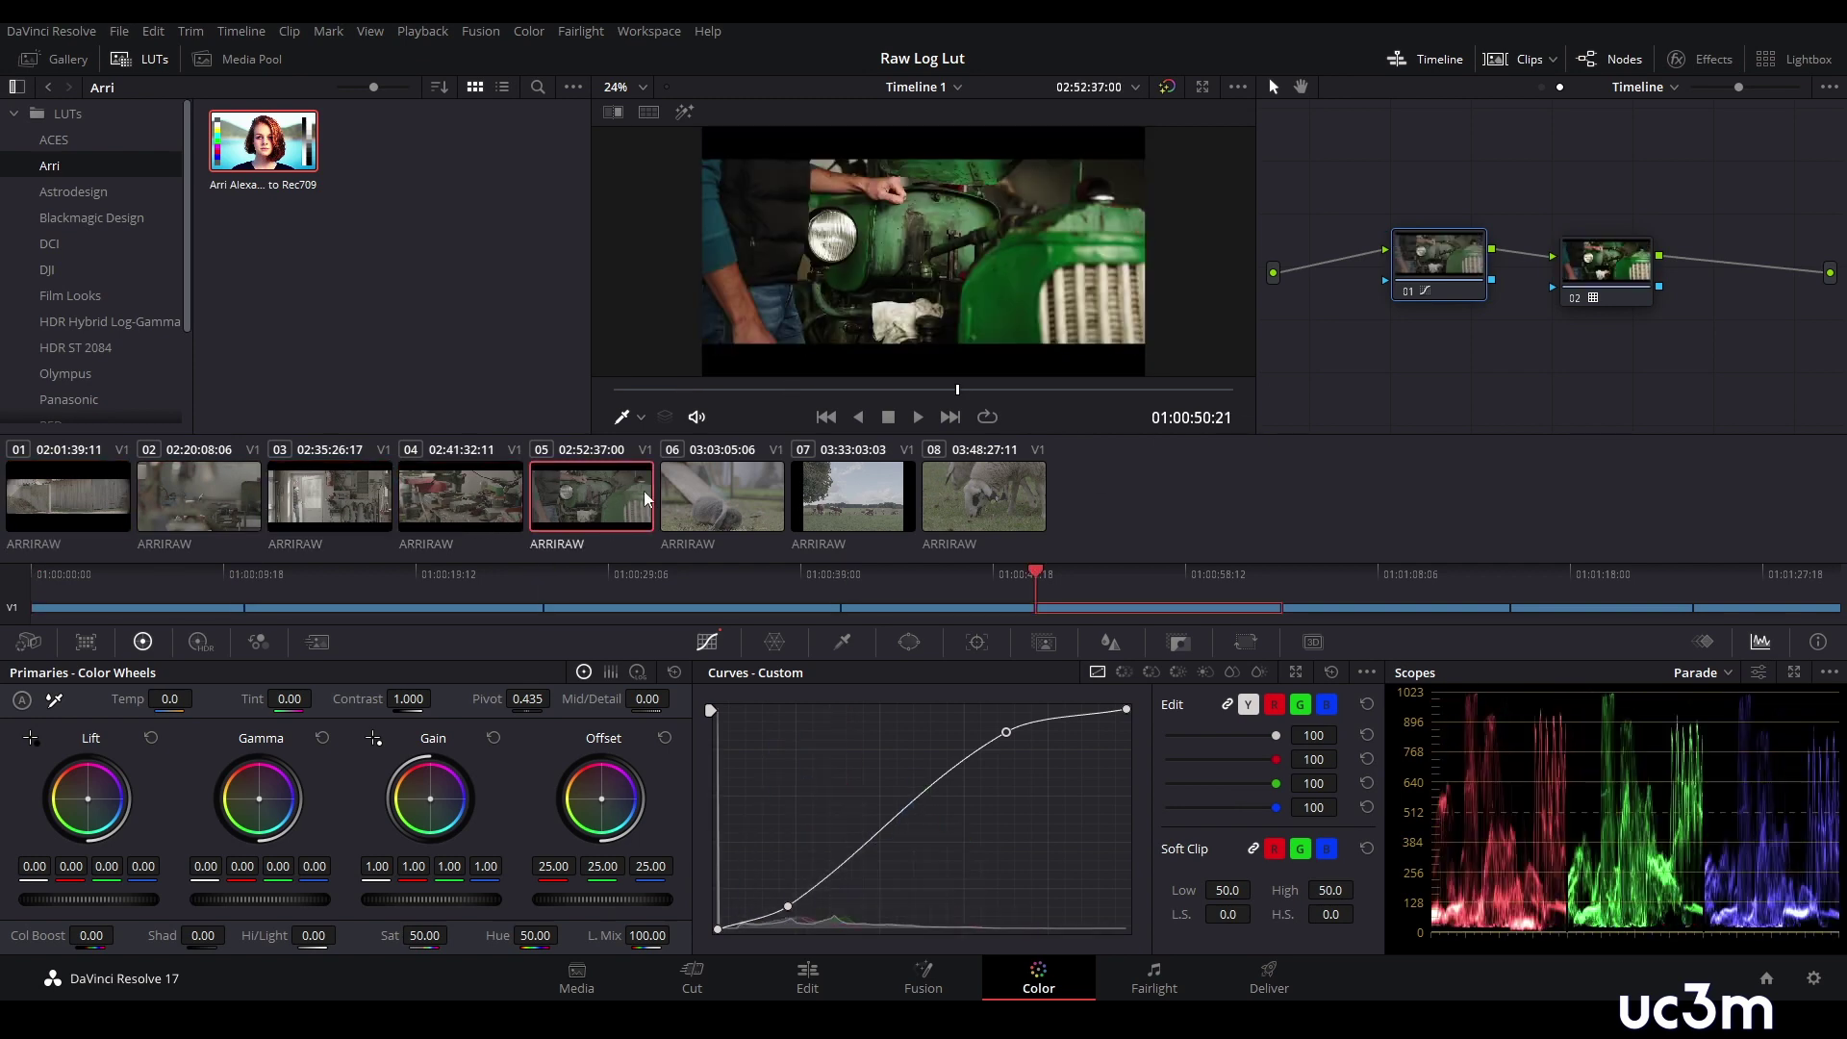
left_click(727, 488)
left_click(810, 496)
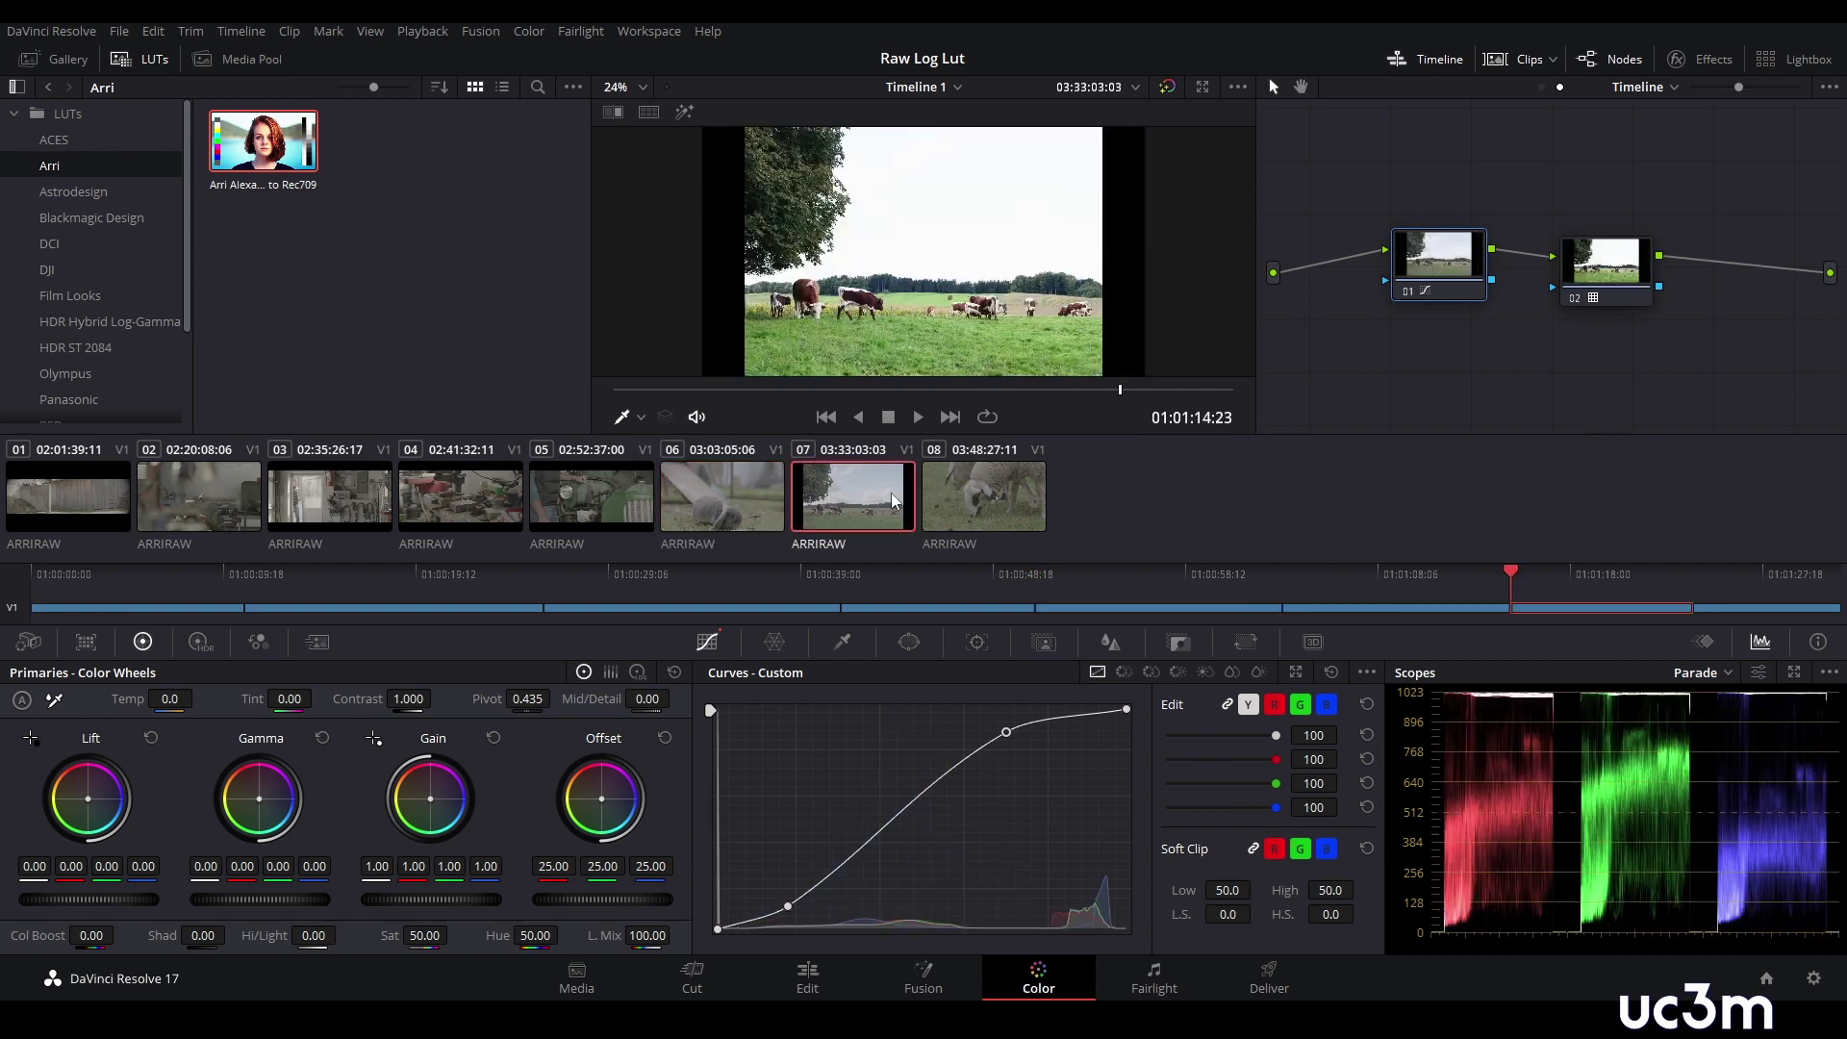
left_click(966, 502)
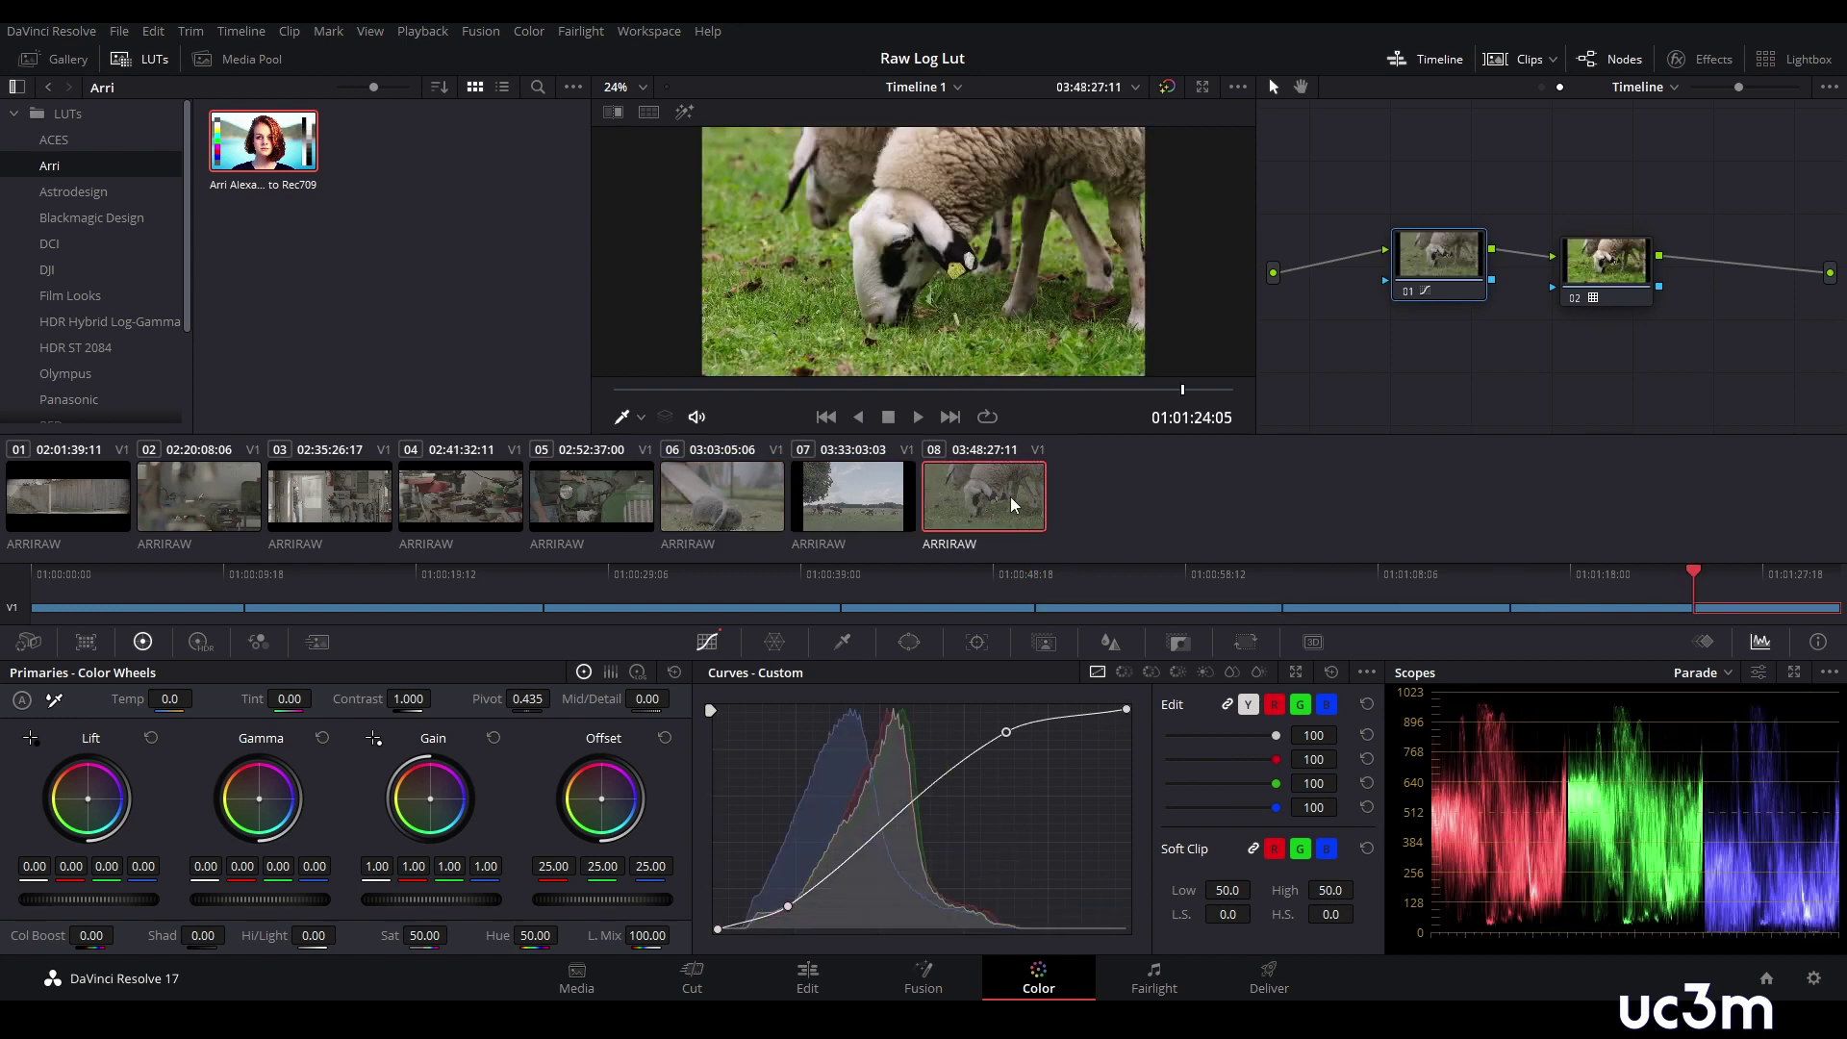
left_click(742, 494)
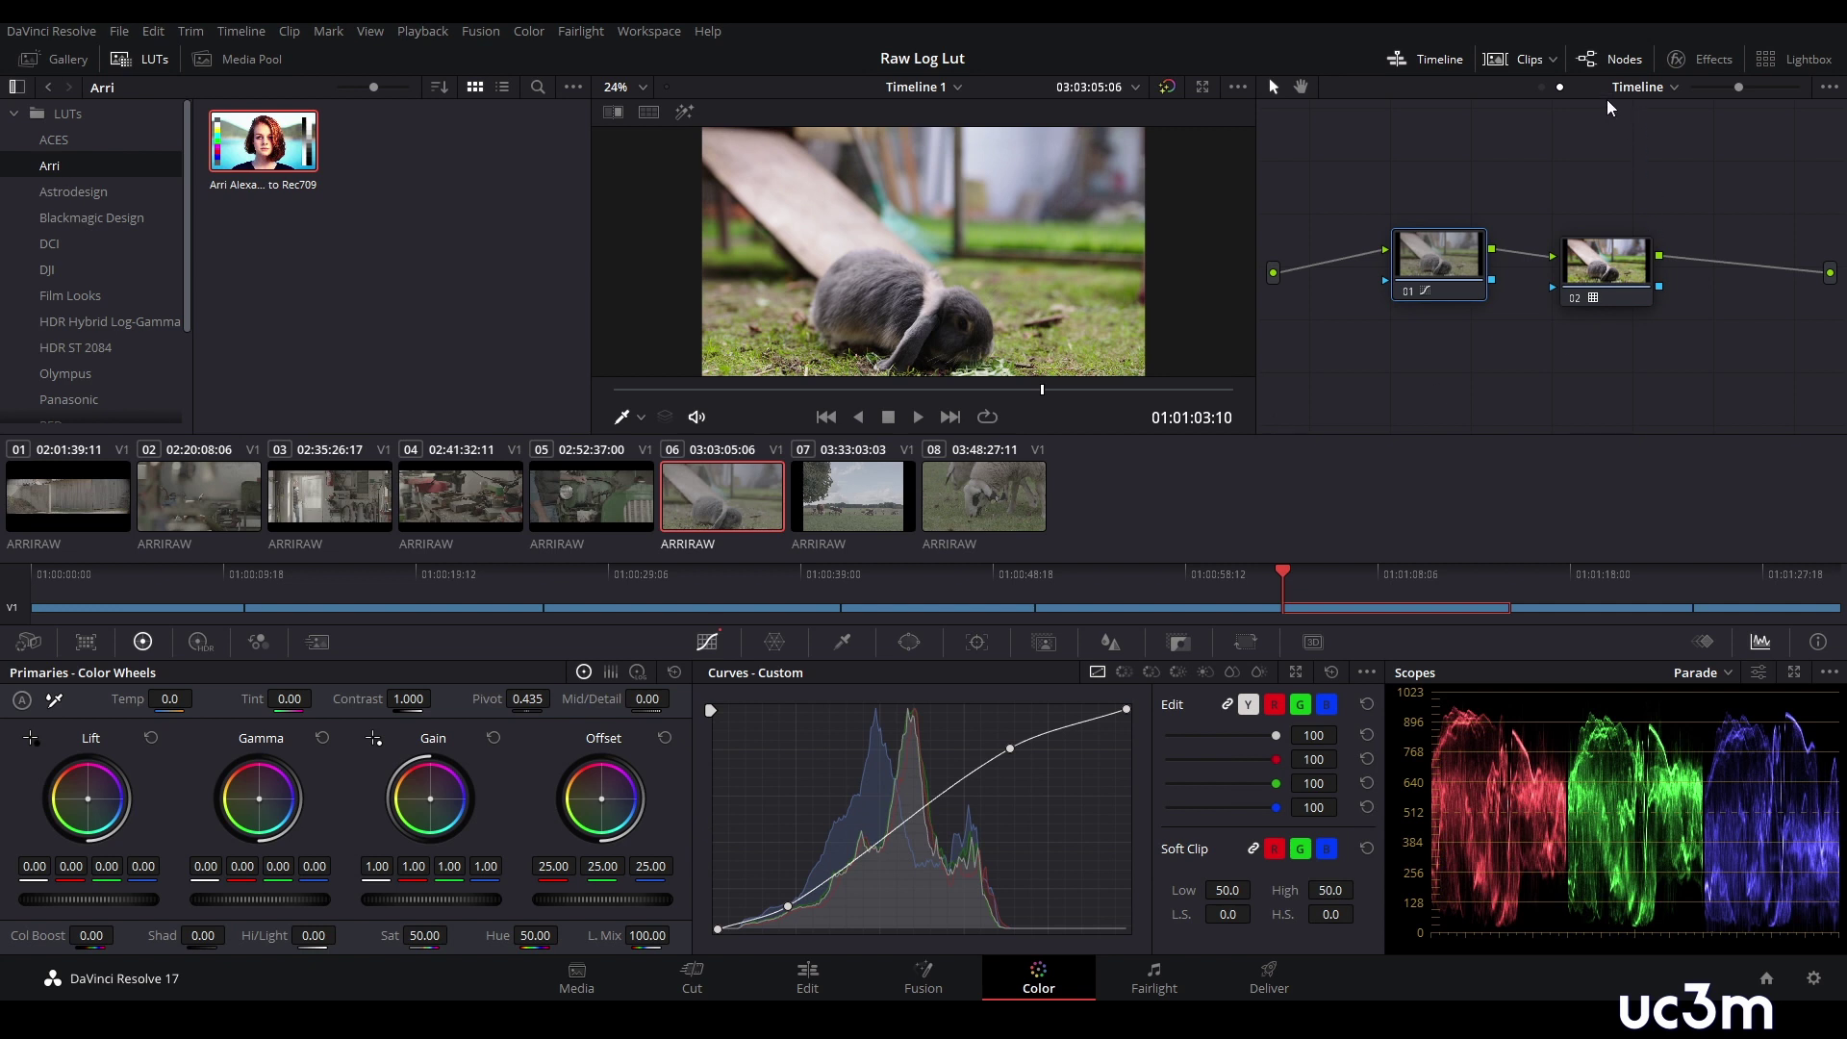
- Lift workshop clip 04's midtones with a clip-level curve, then view cows clip 07 with thumbnails hidden
left_click(1673, 87)
left_click(1649, 117)
left_click(464, 510)
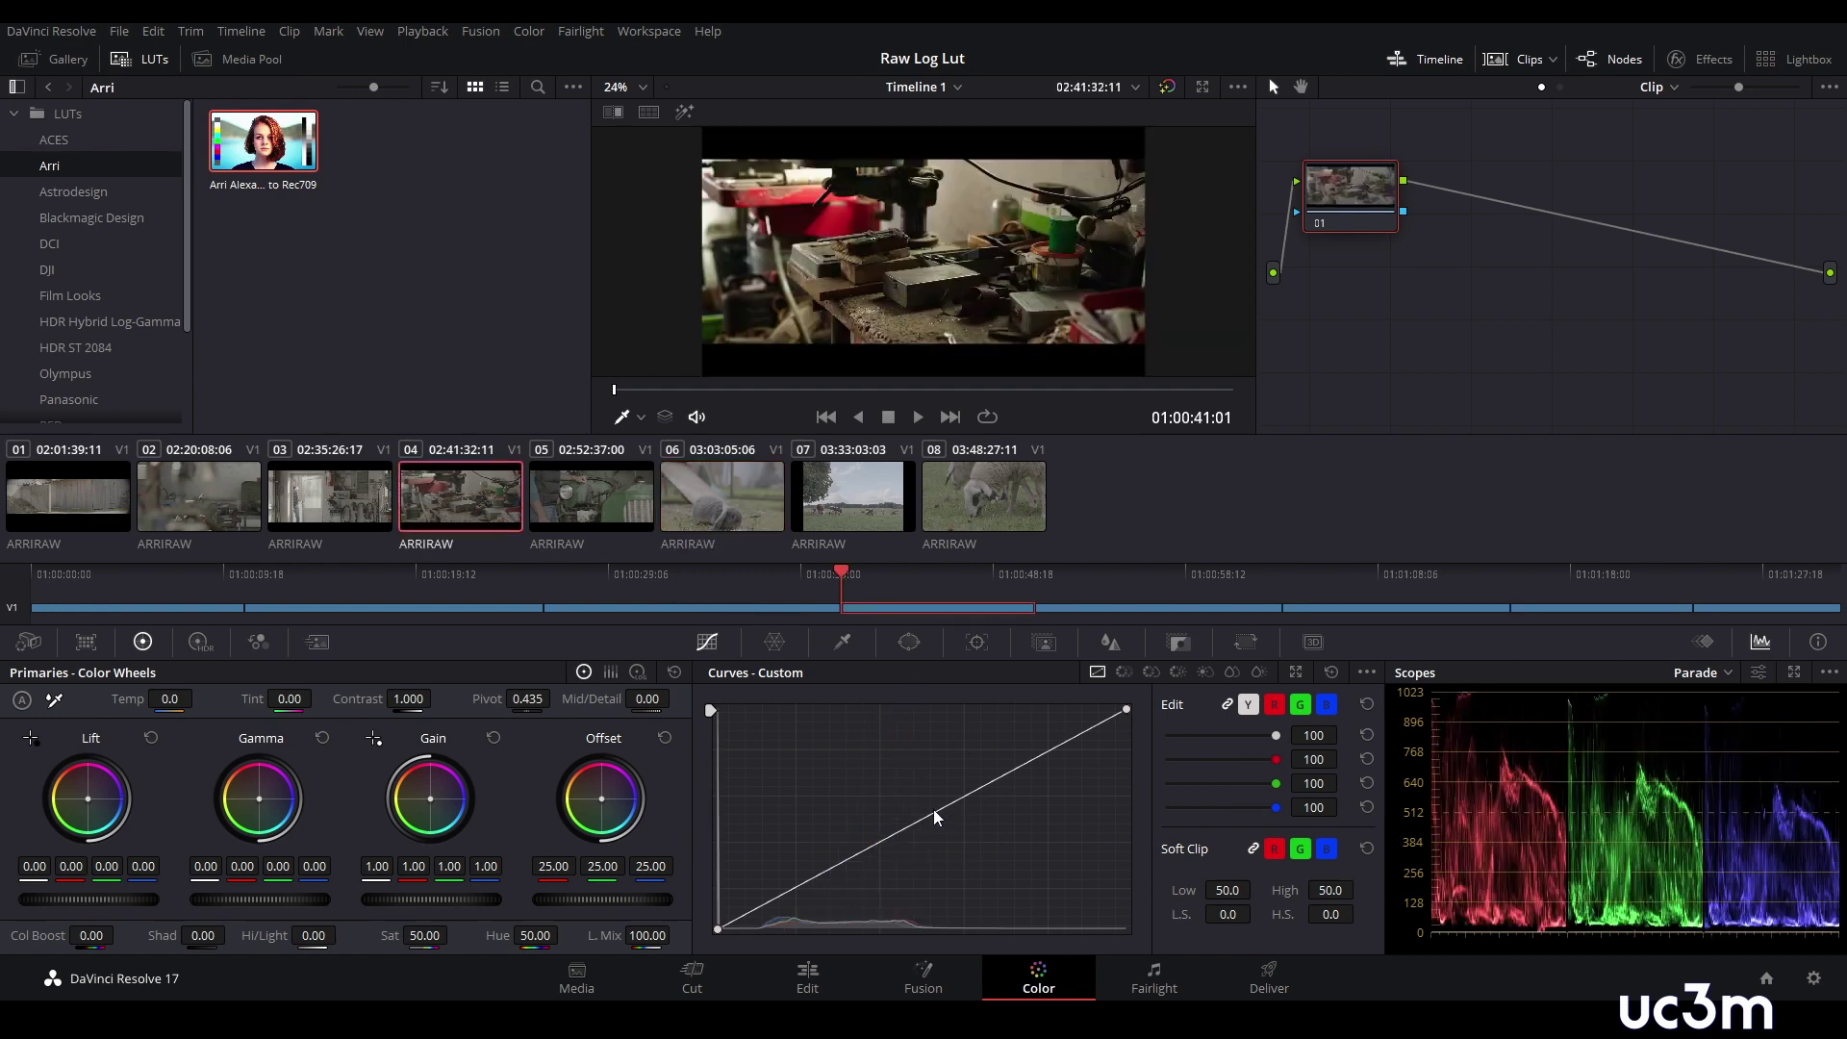
left_click_drag(933, 811, 931, 804)
key("Down")
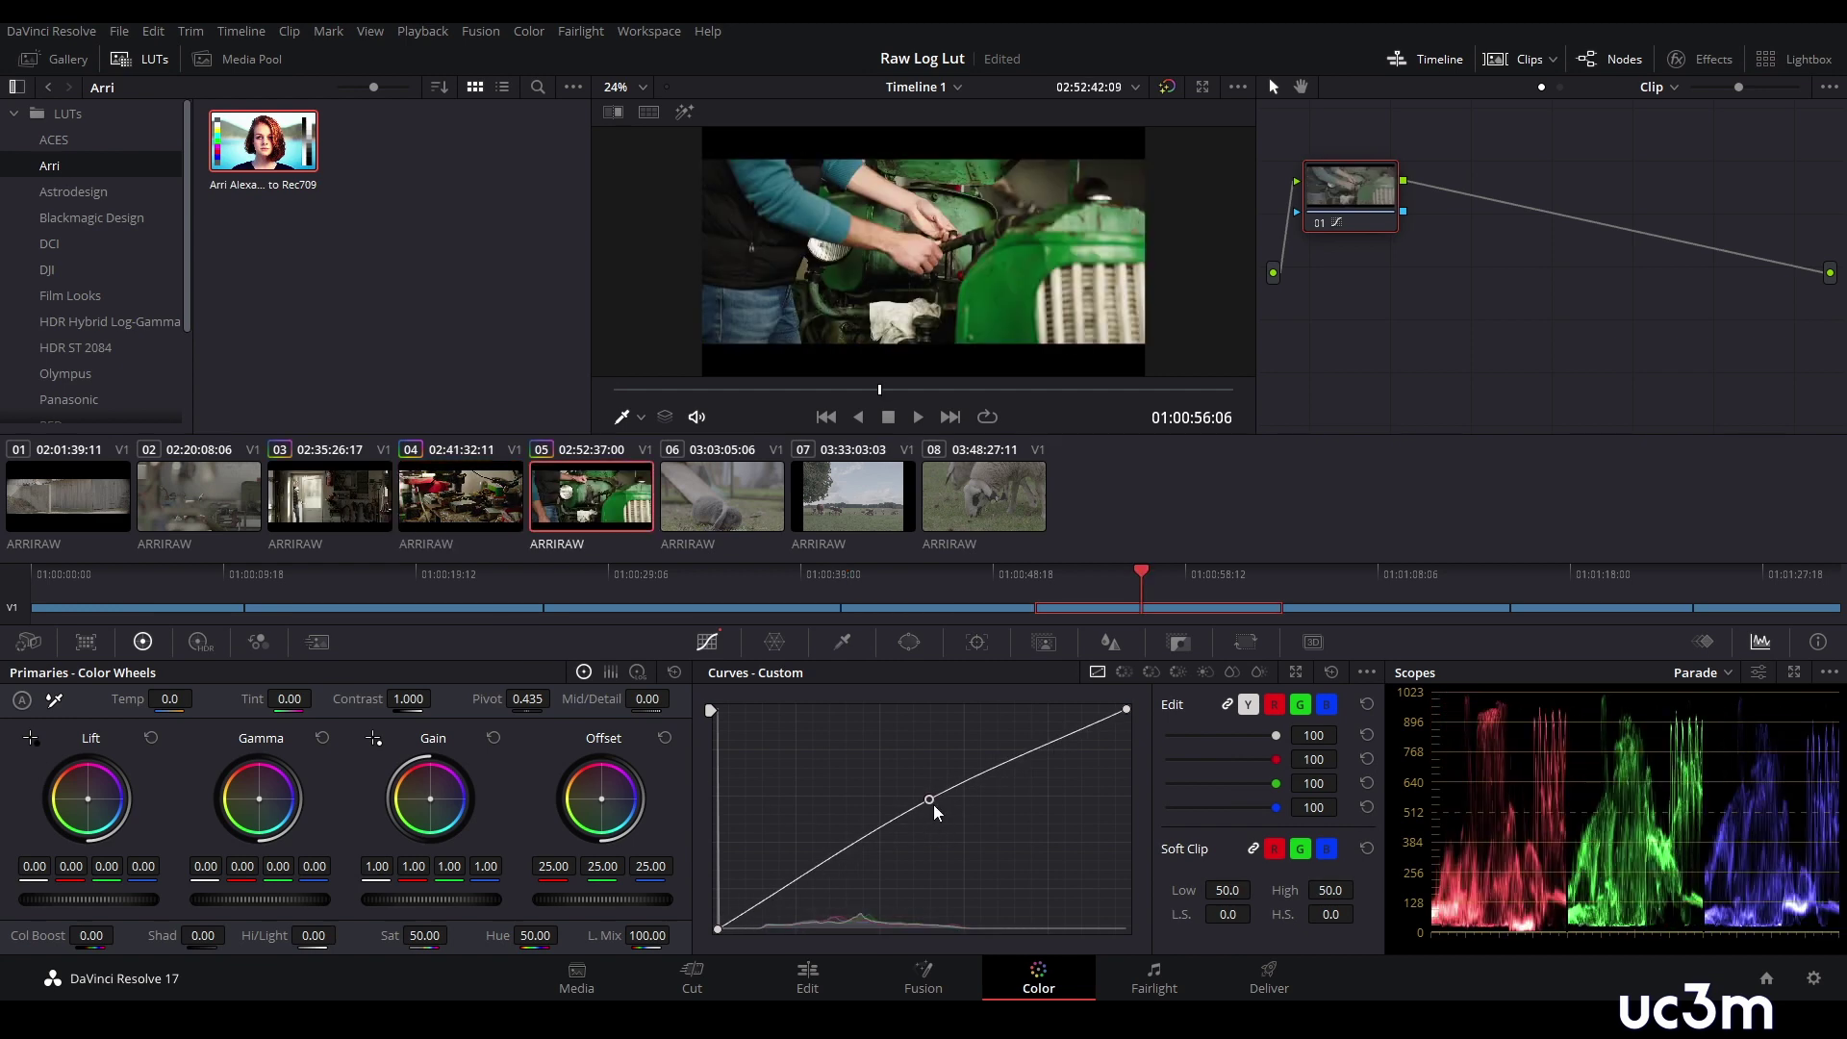
left_click(860, 490)
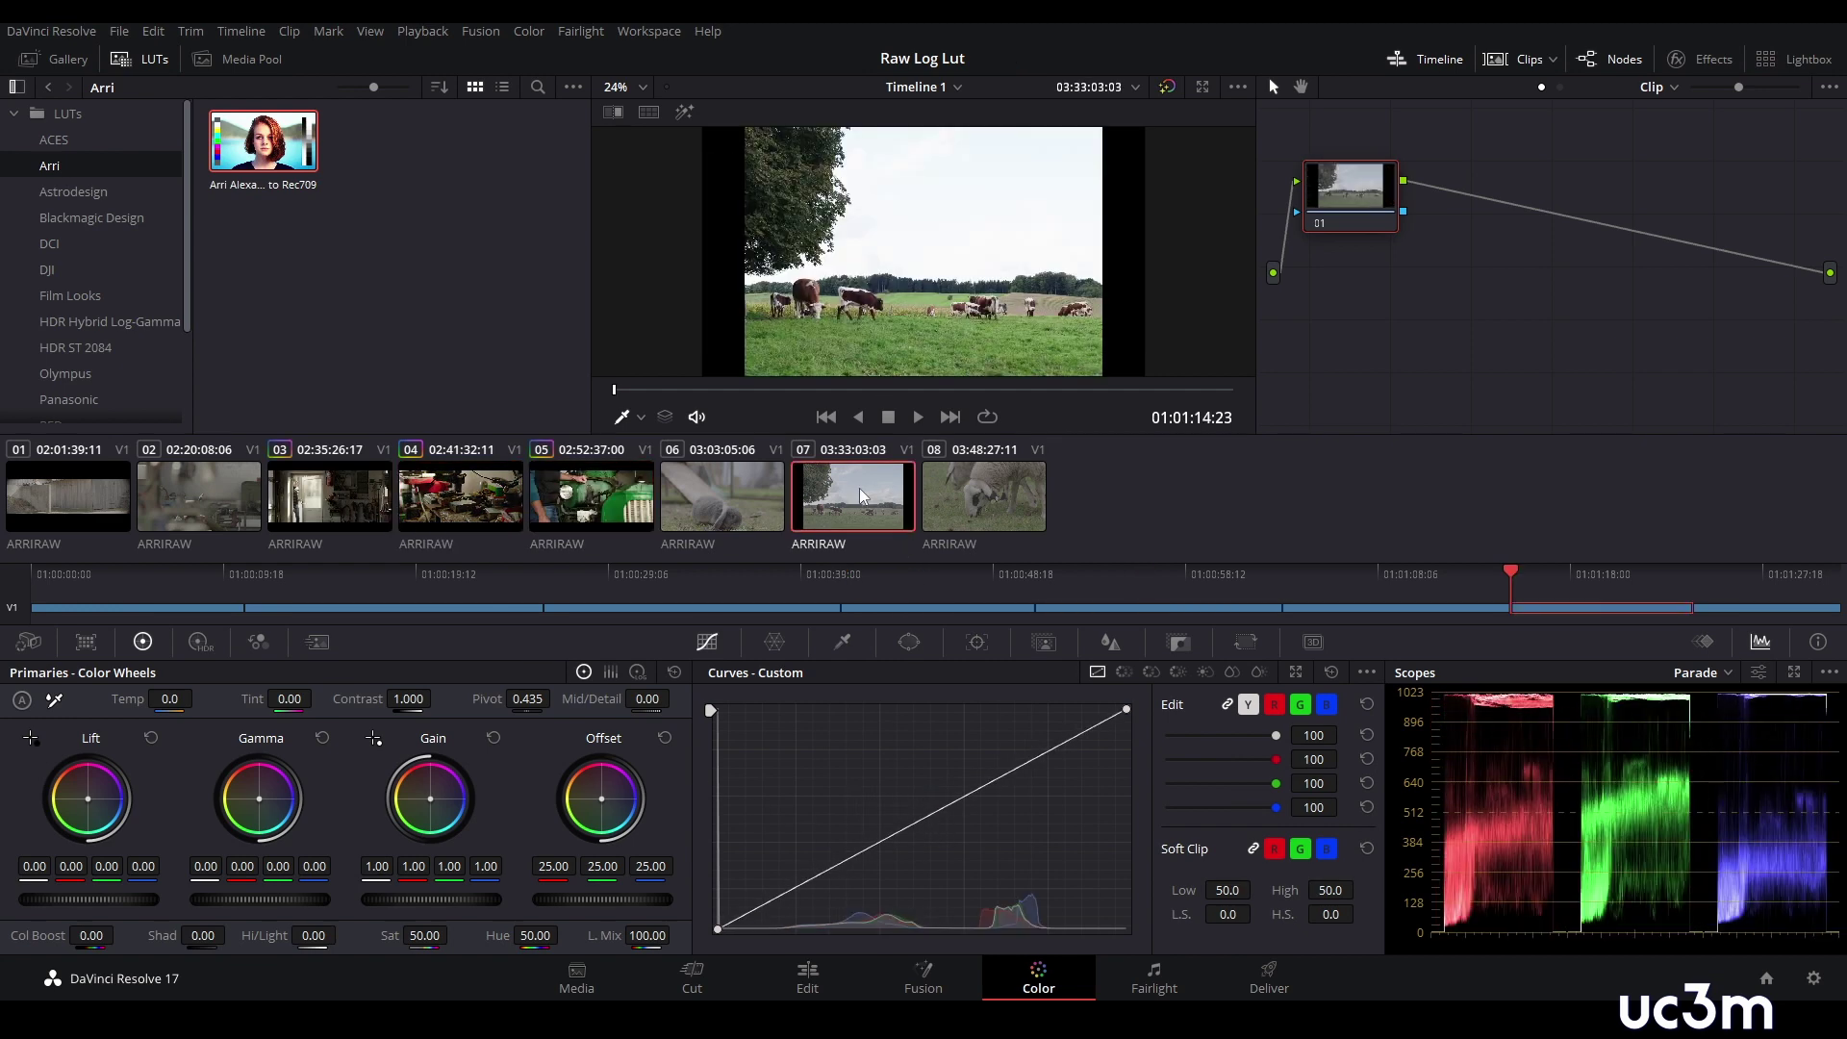
left_click(1510, 58)
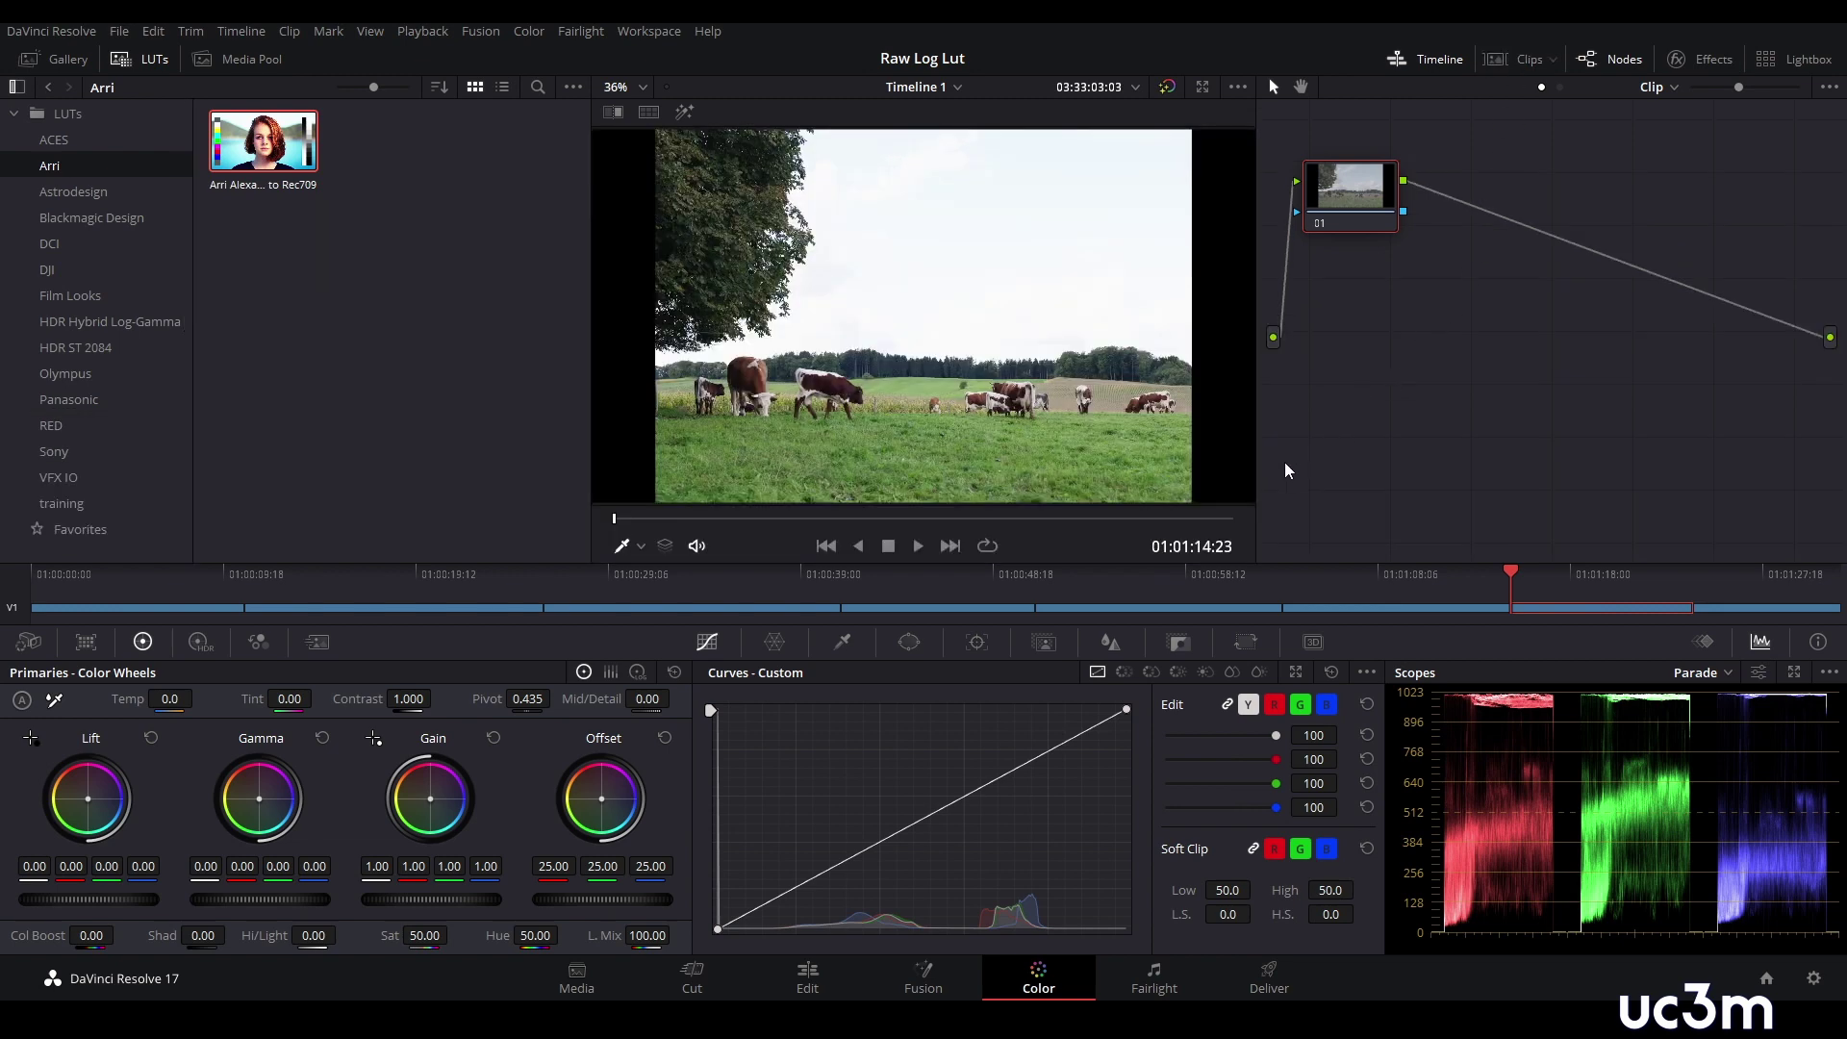
- Undo a trial curve darkening on node 01, then chain serial node 02 after it
left_click_drag(952, 802, 972, 849)
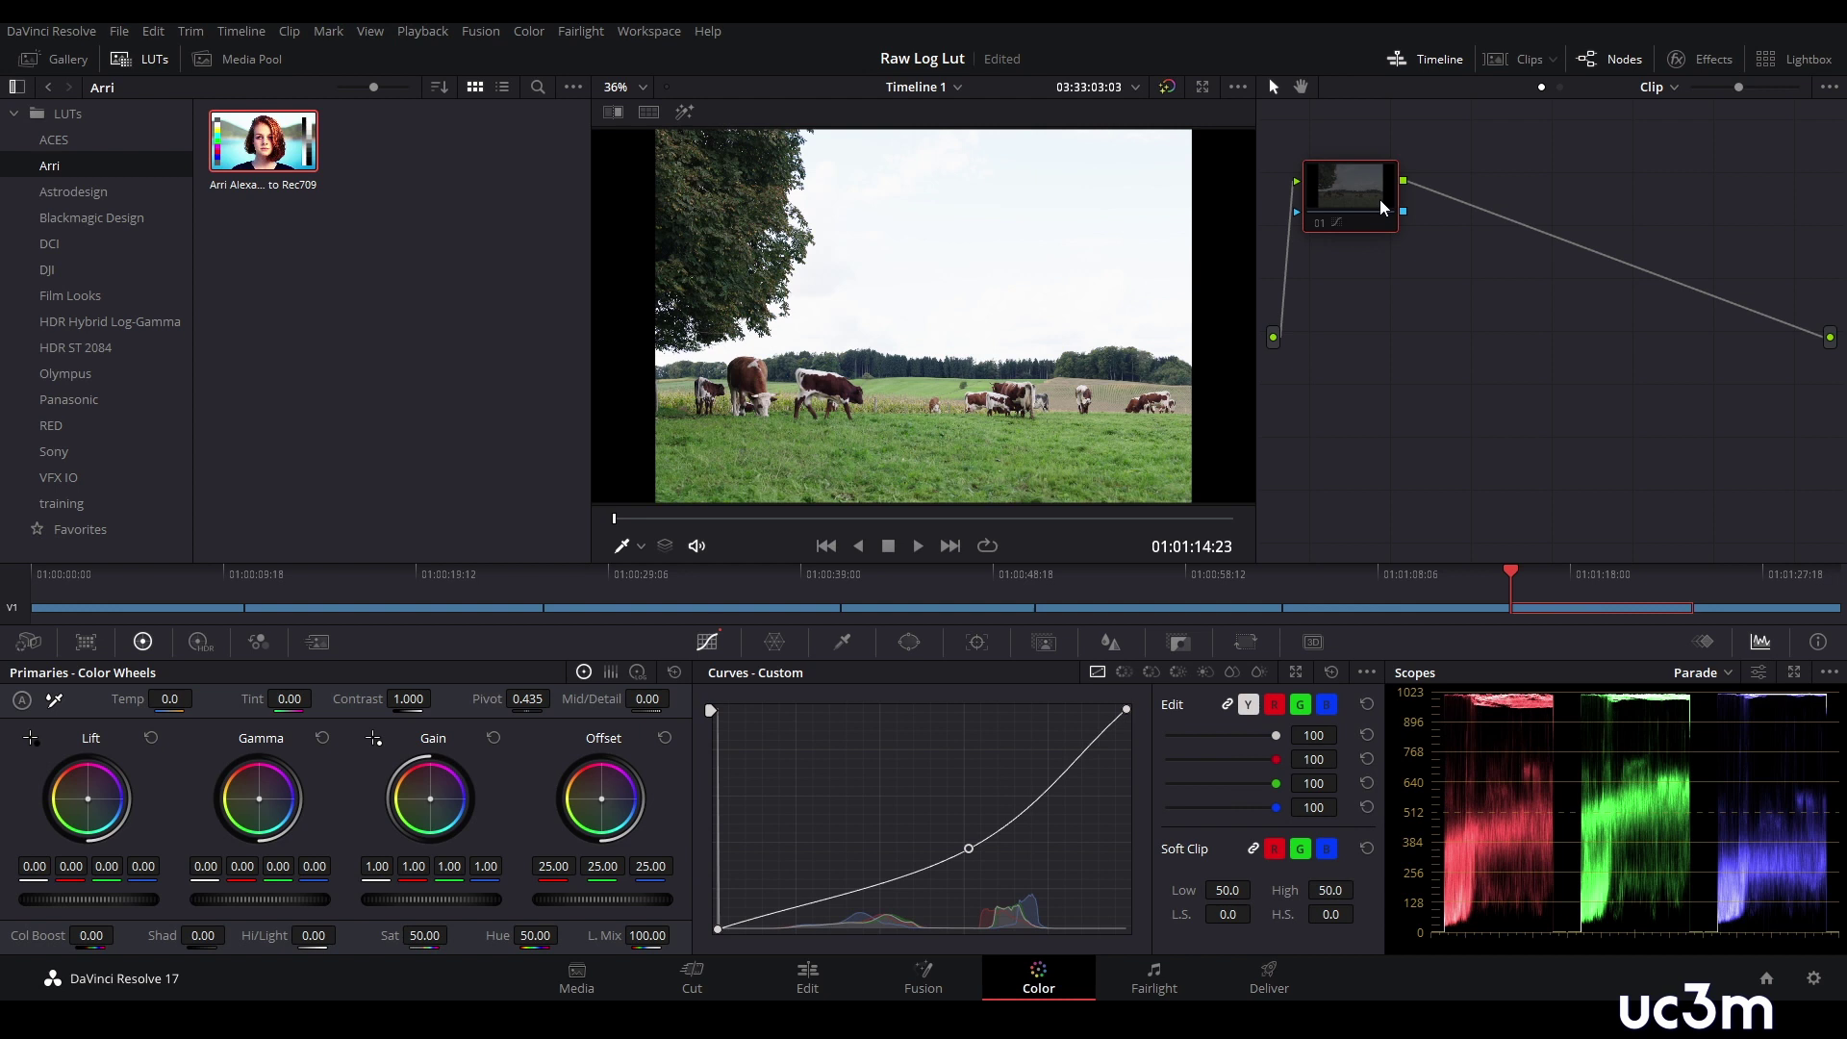
key("ctrl+z")
left_click_drag(1379, 201, 1387, 243)
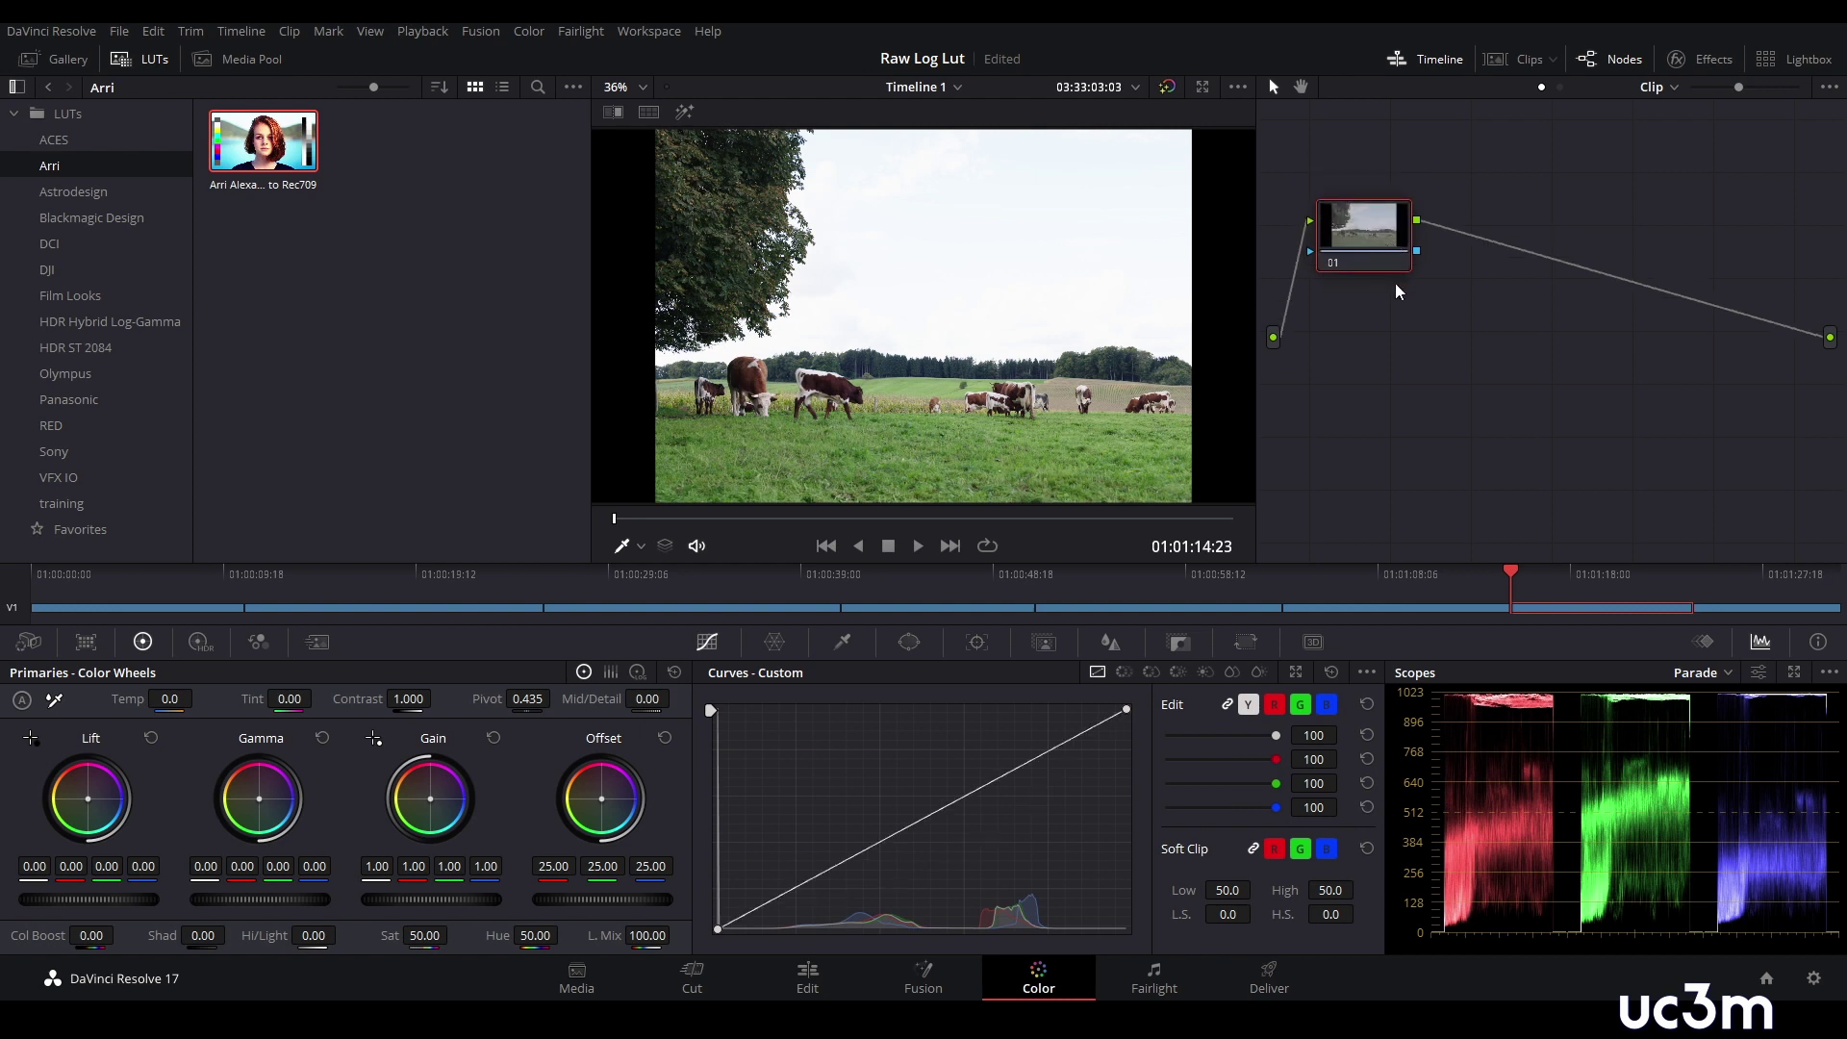
key("alt+s")
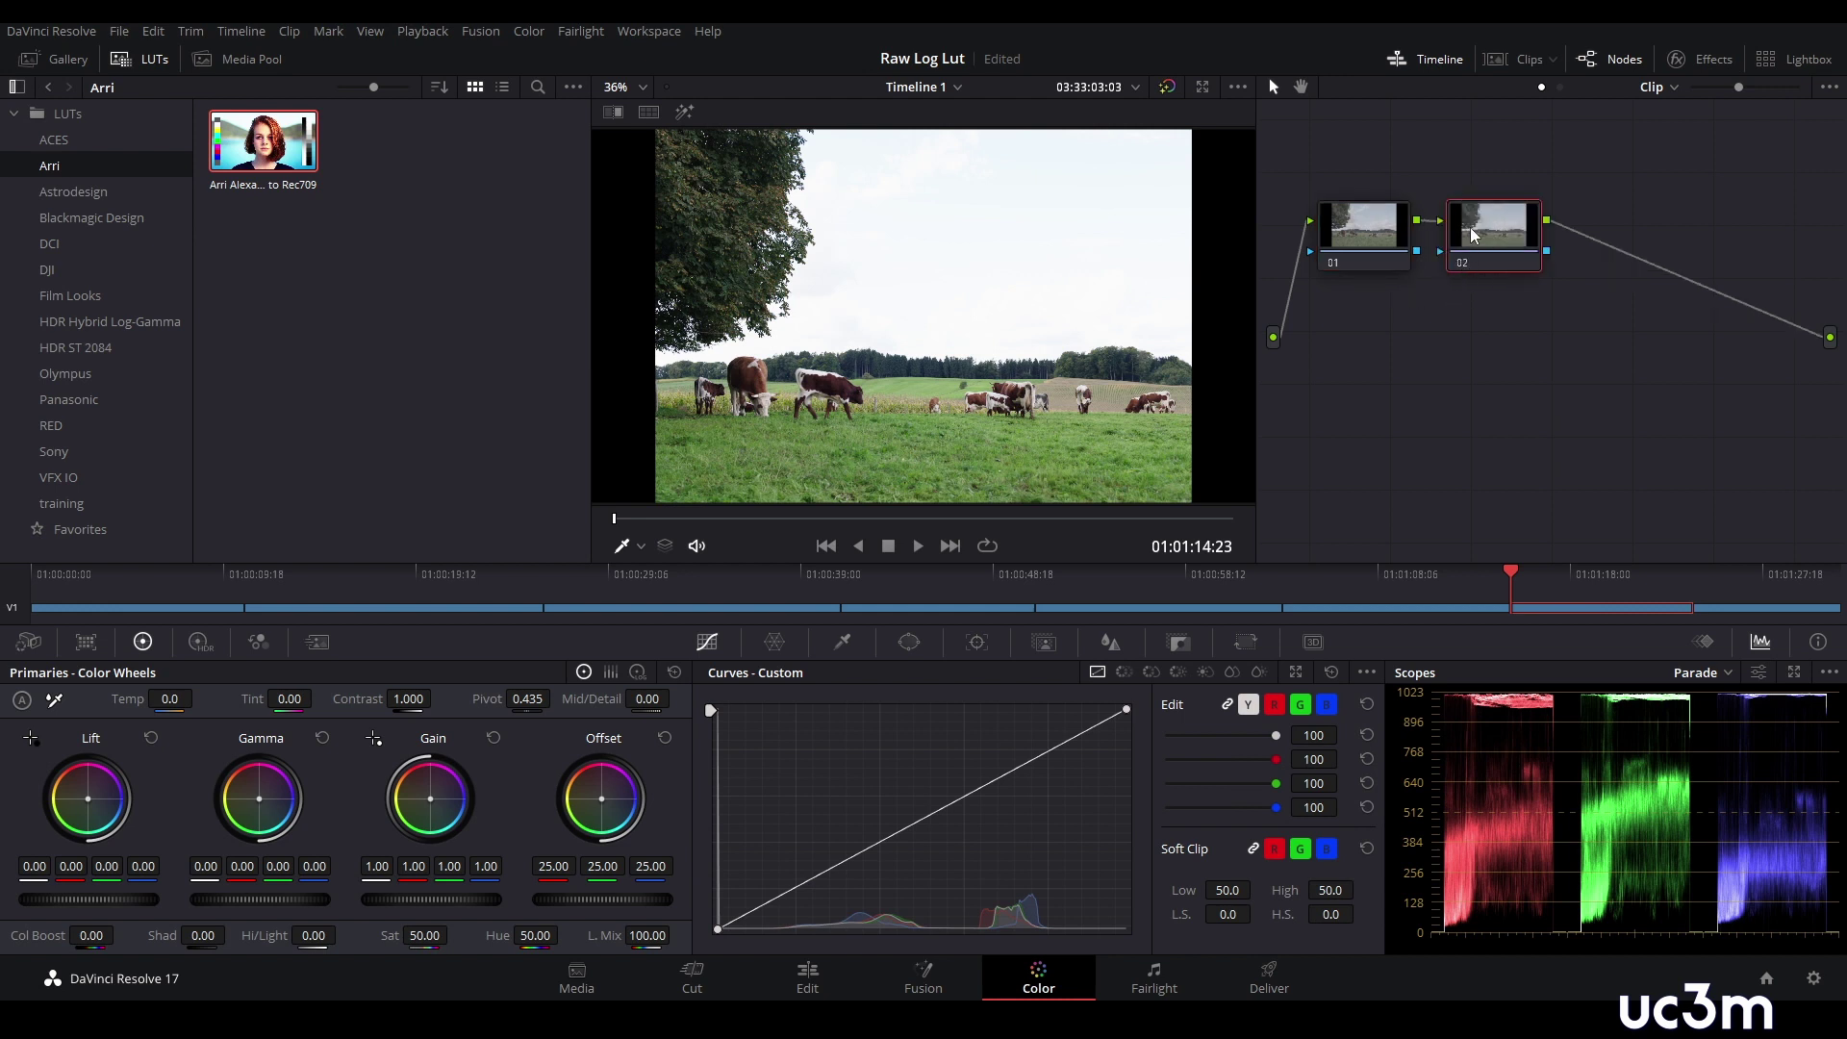
right_click(1469, 227)
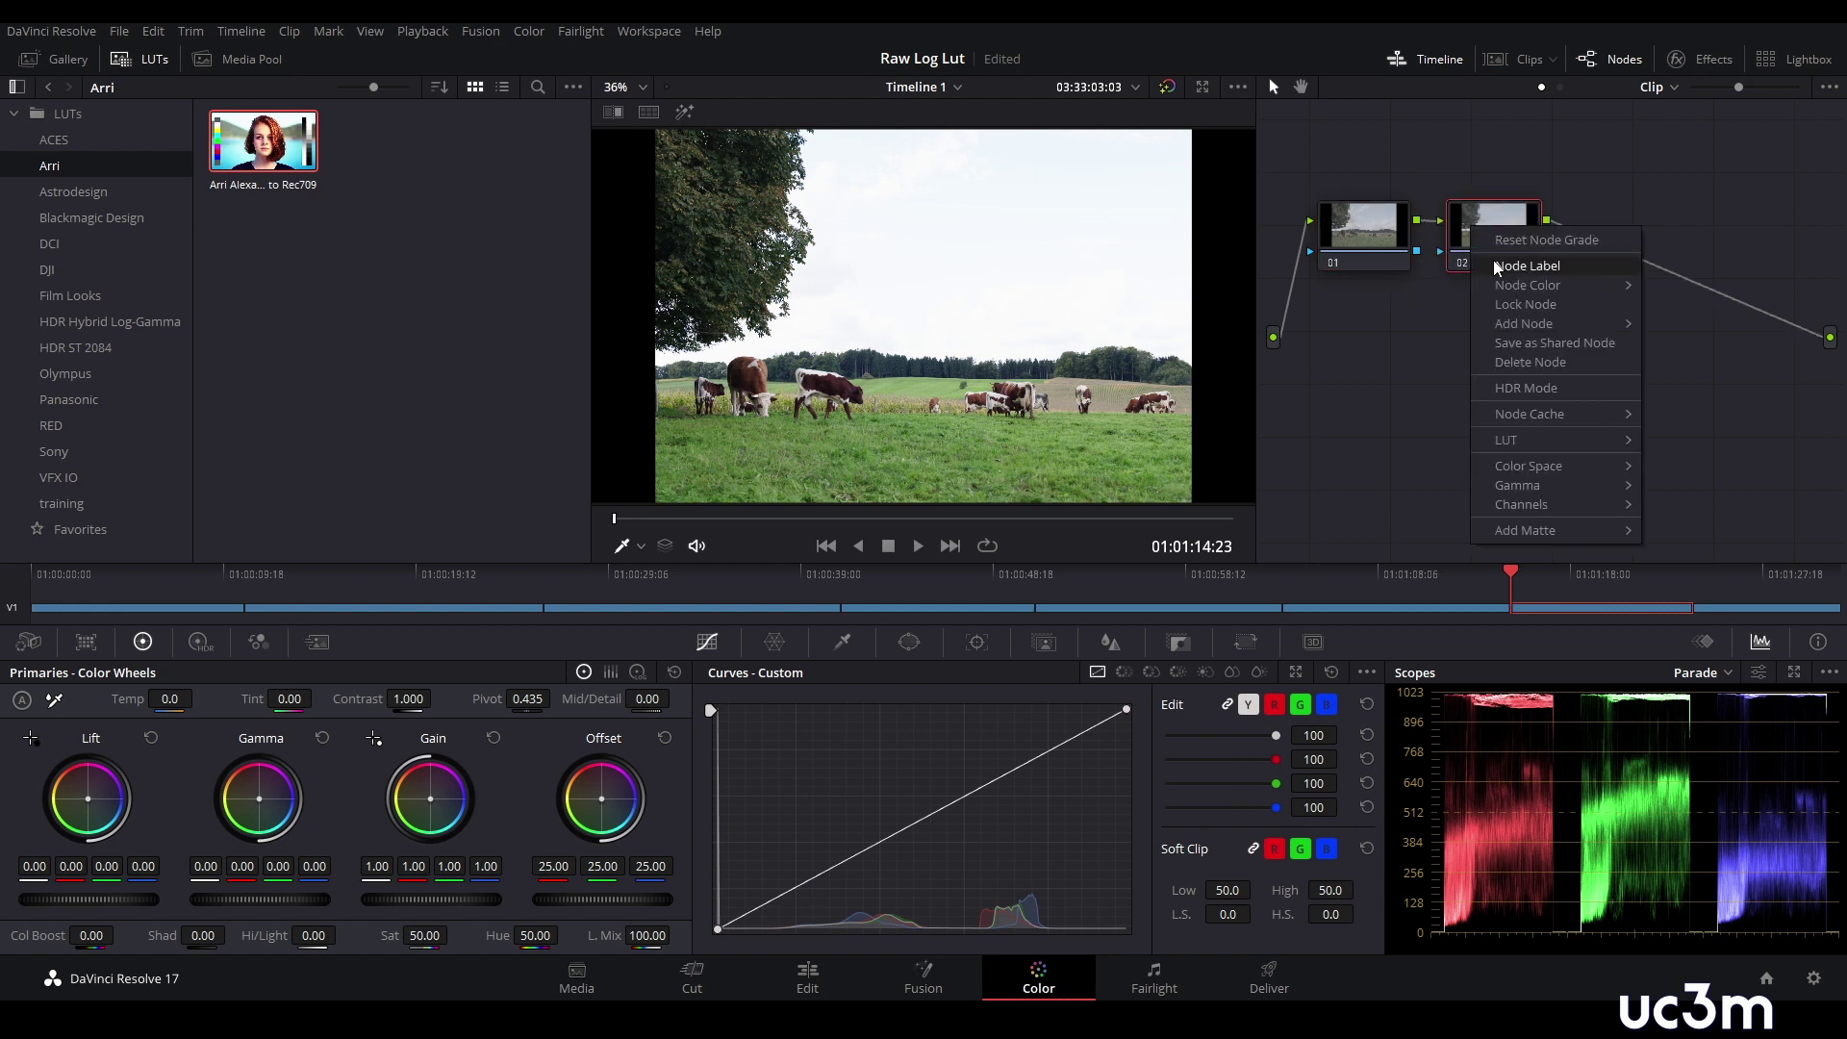
- Label node 02 'cielo'
left_click(1491, 267)
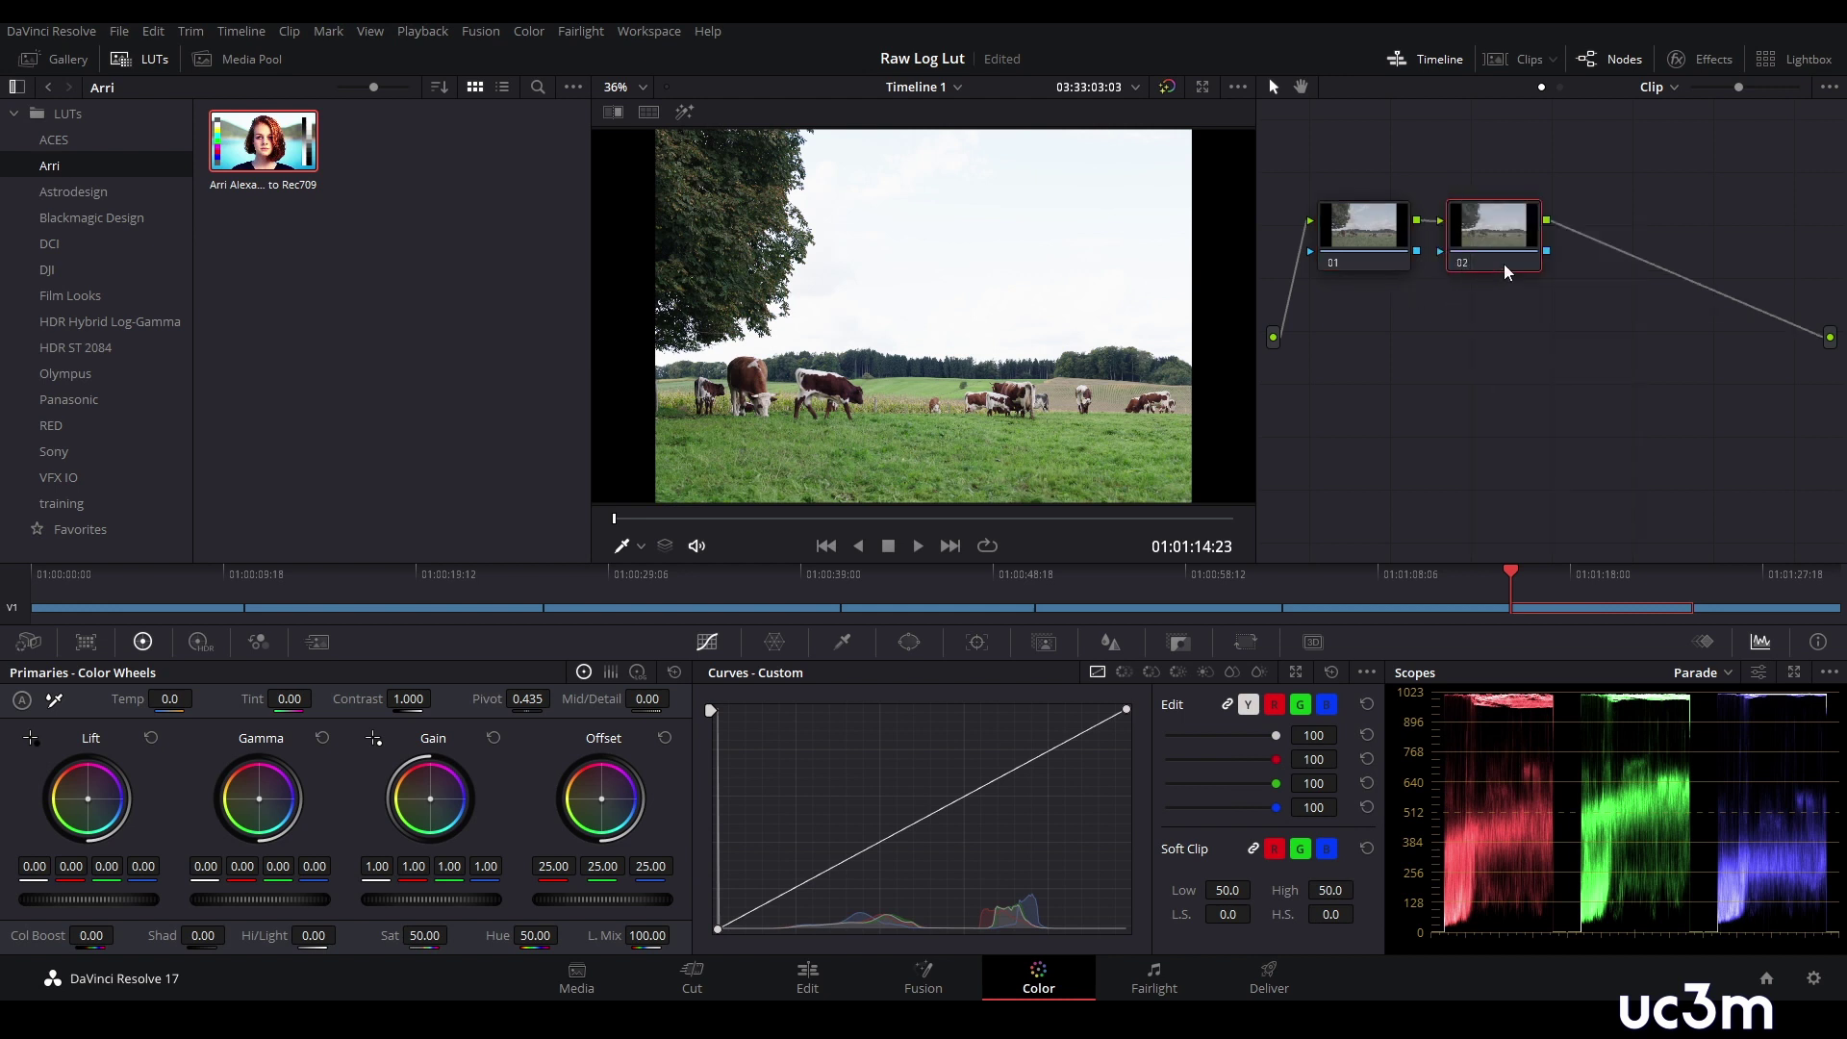
type("cielo")
key("Return")
- Select the sky with an HSL qualifier, refining Luminance, Clean White and Blur Radius
left_click(842, 641)
left_click(1038, 196)
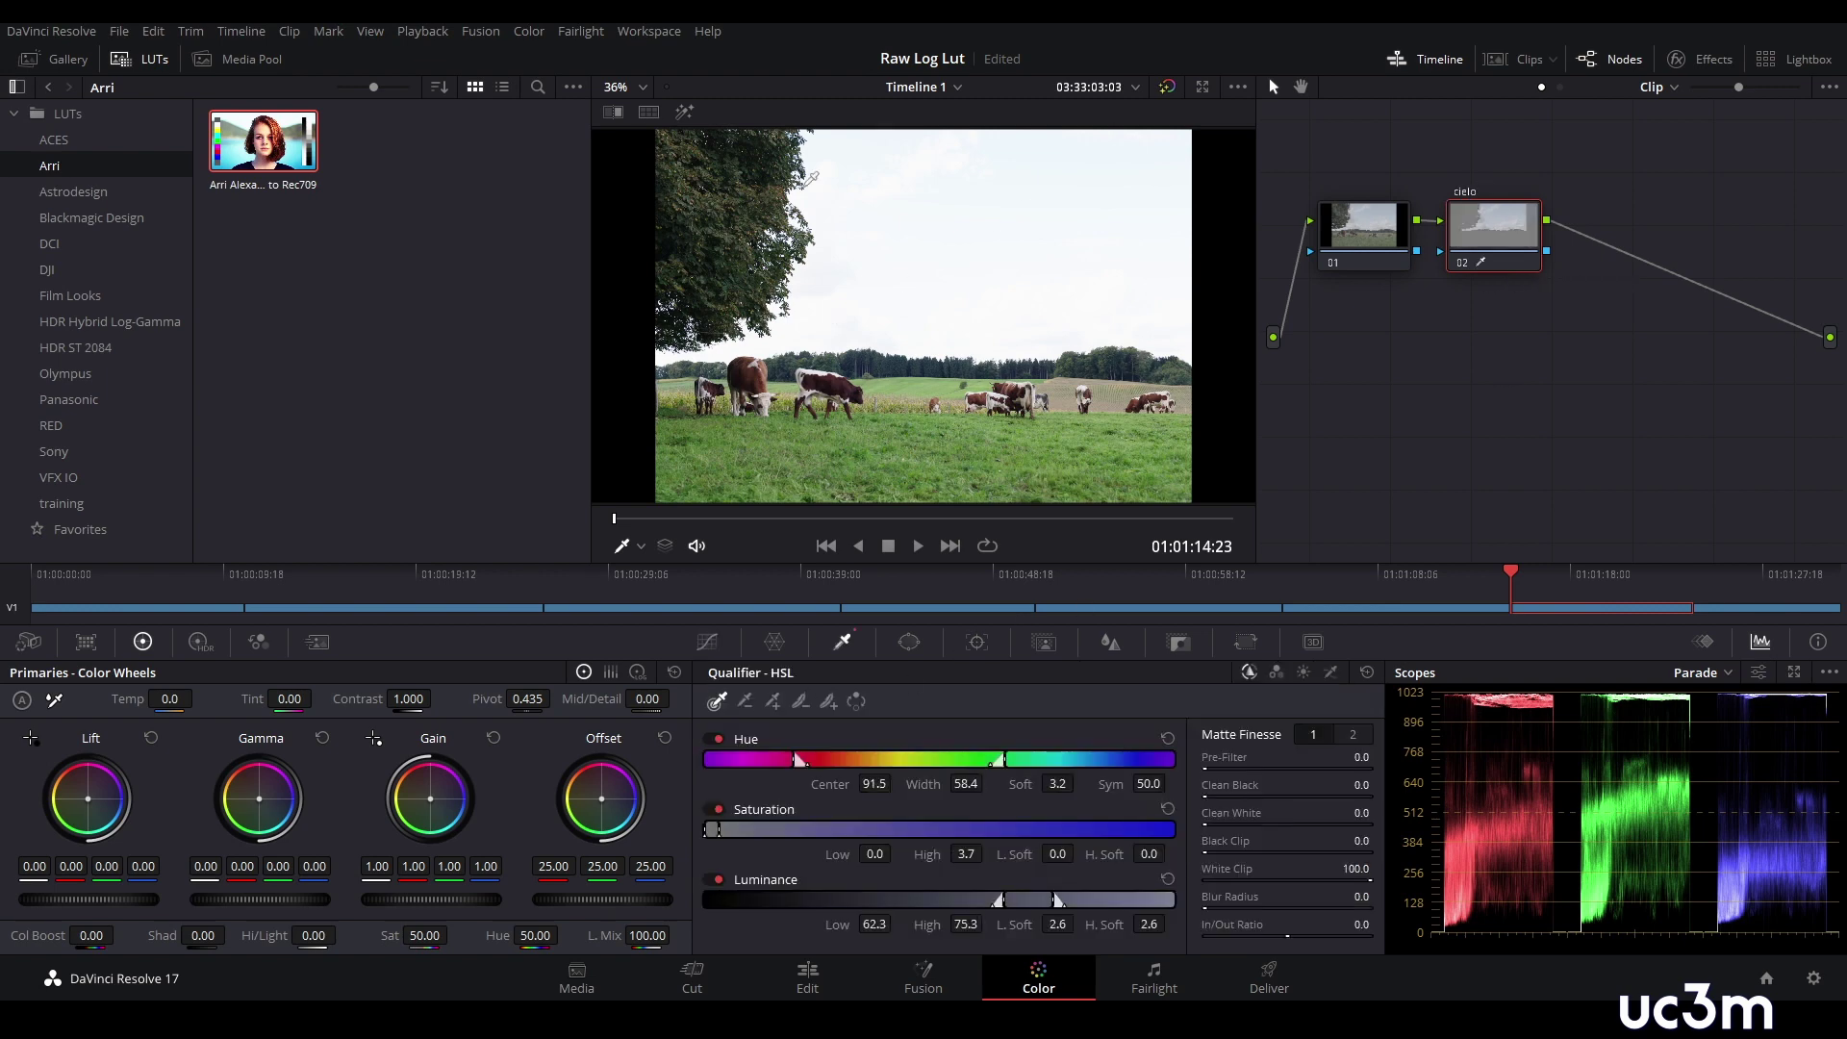
left_click(684, 112)
left_click_drag(1013, 891, 1017, 899)
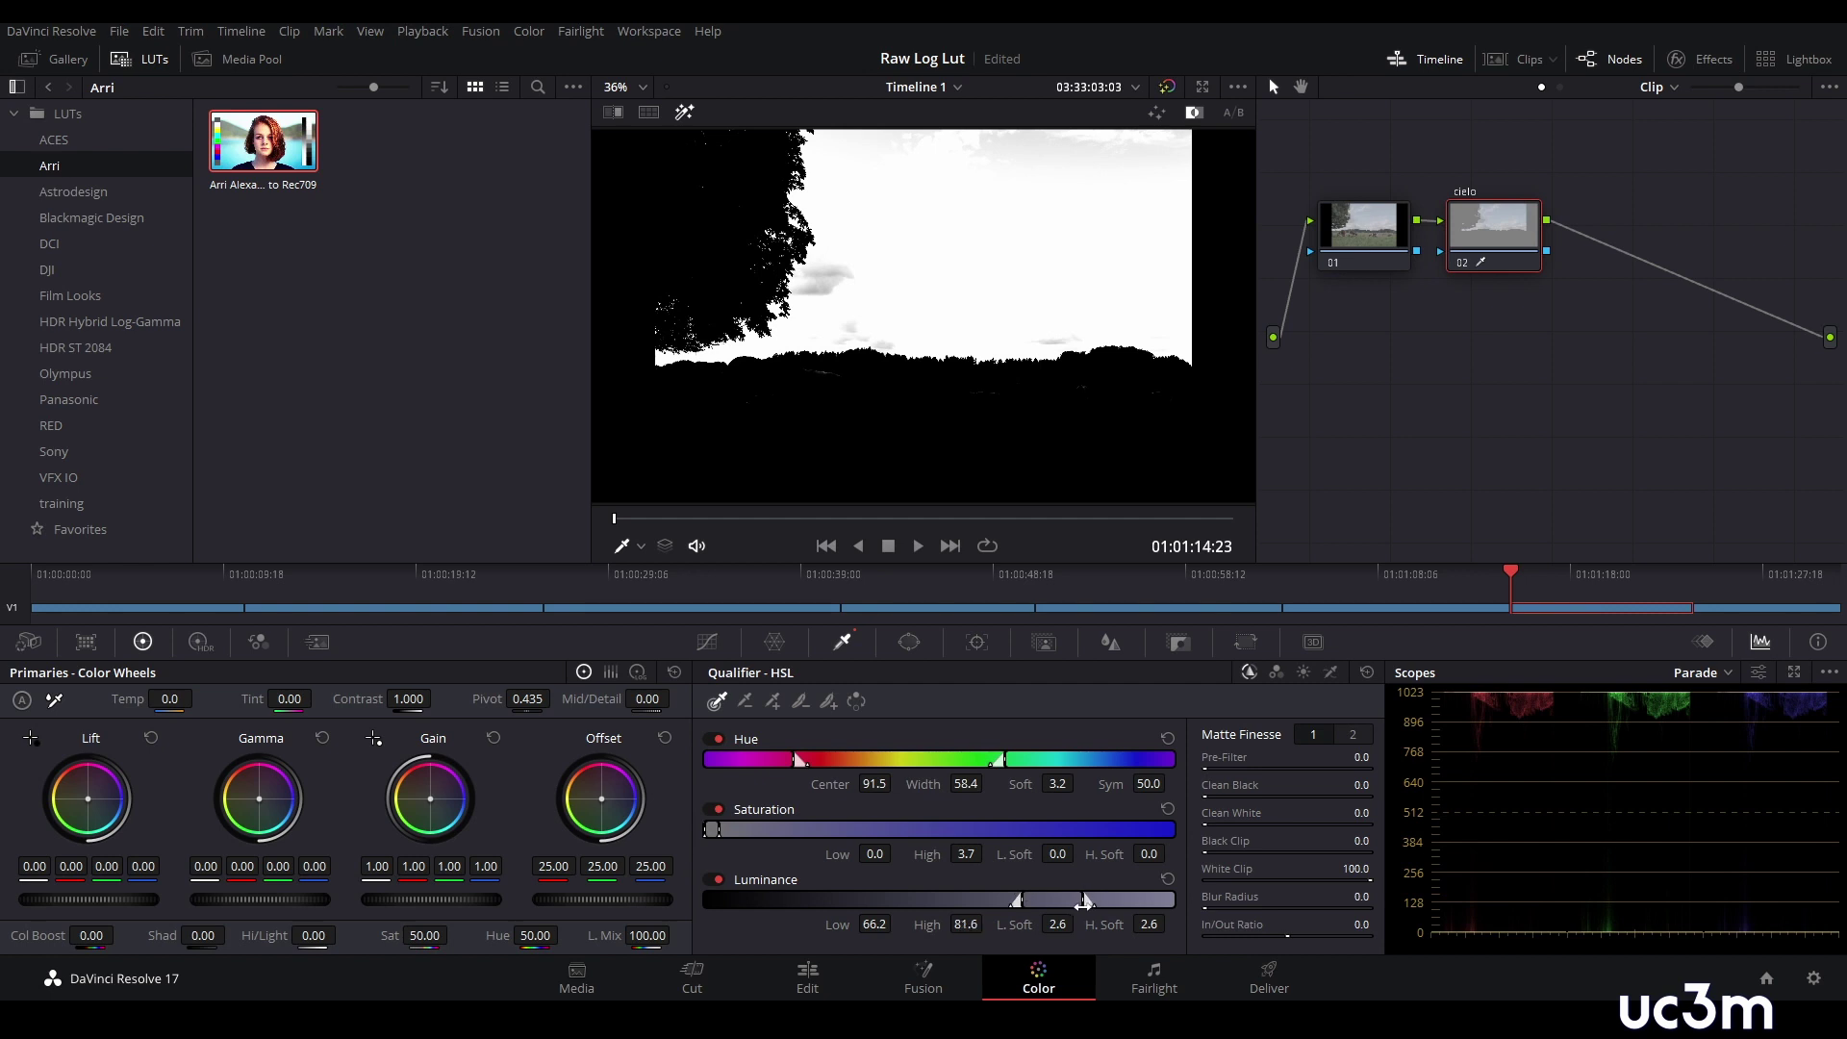
left_click_drag(1204, 824, 1233, 825)
left_click_drag(1203, 908, 1209, 908)
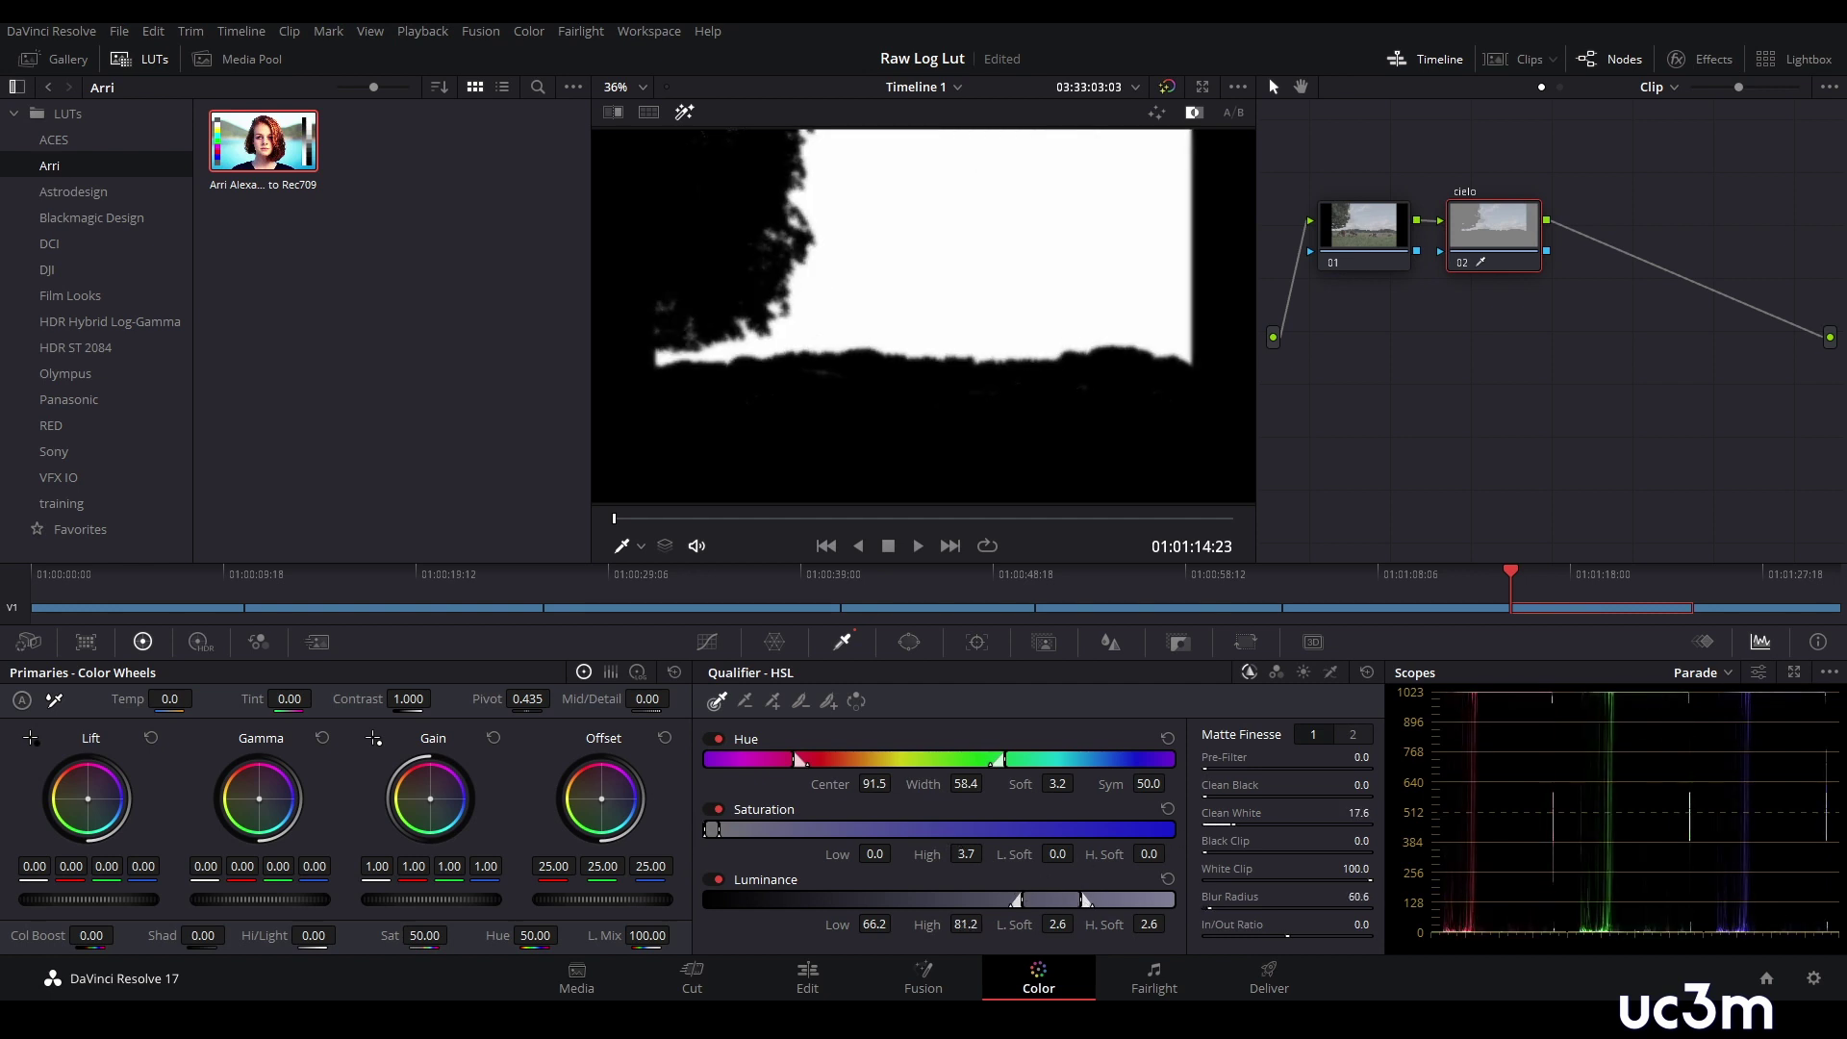
left_click(684, 113)
left_click(708, 642)
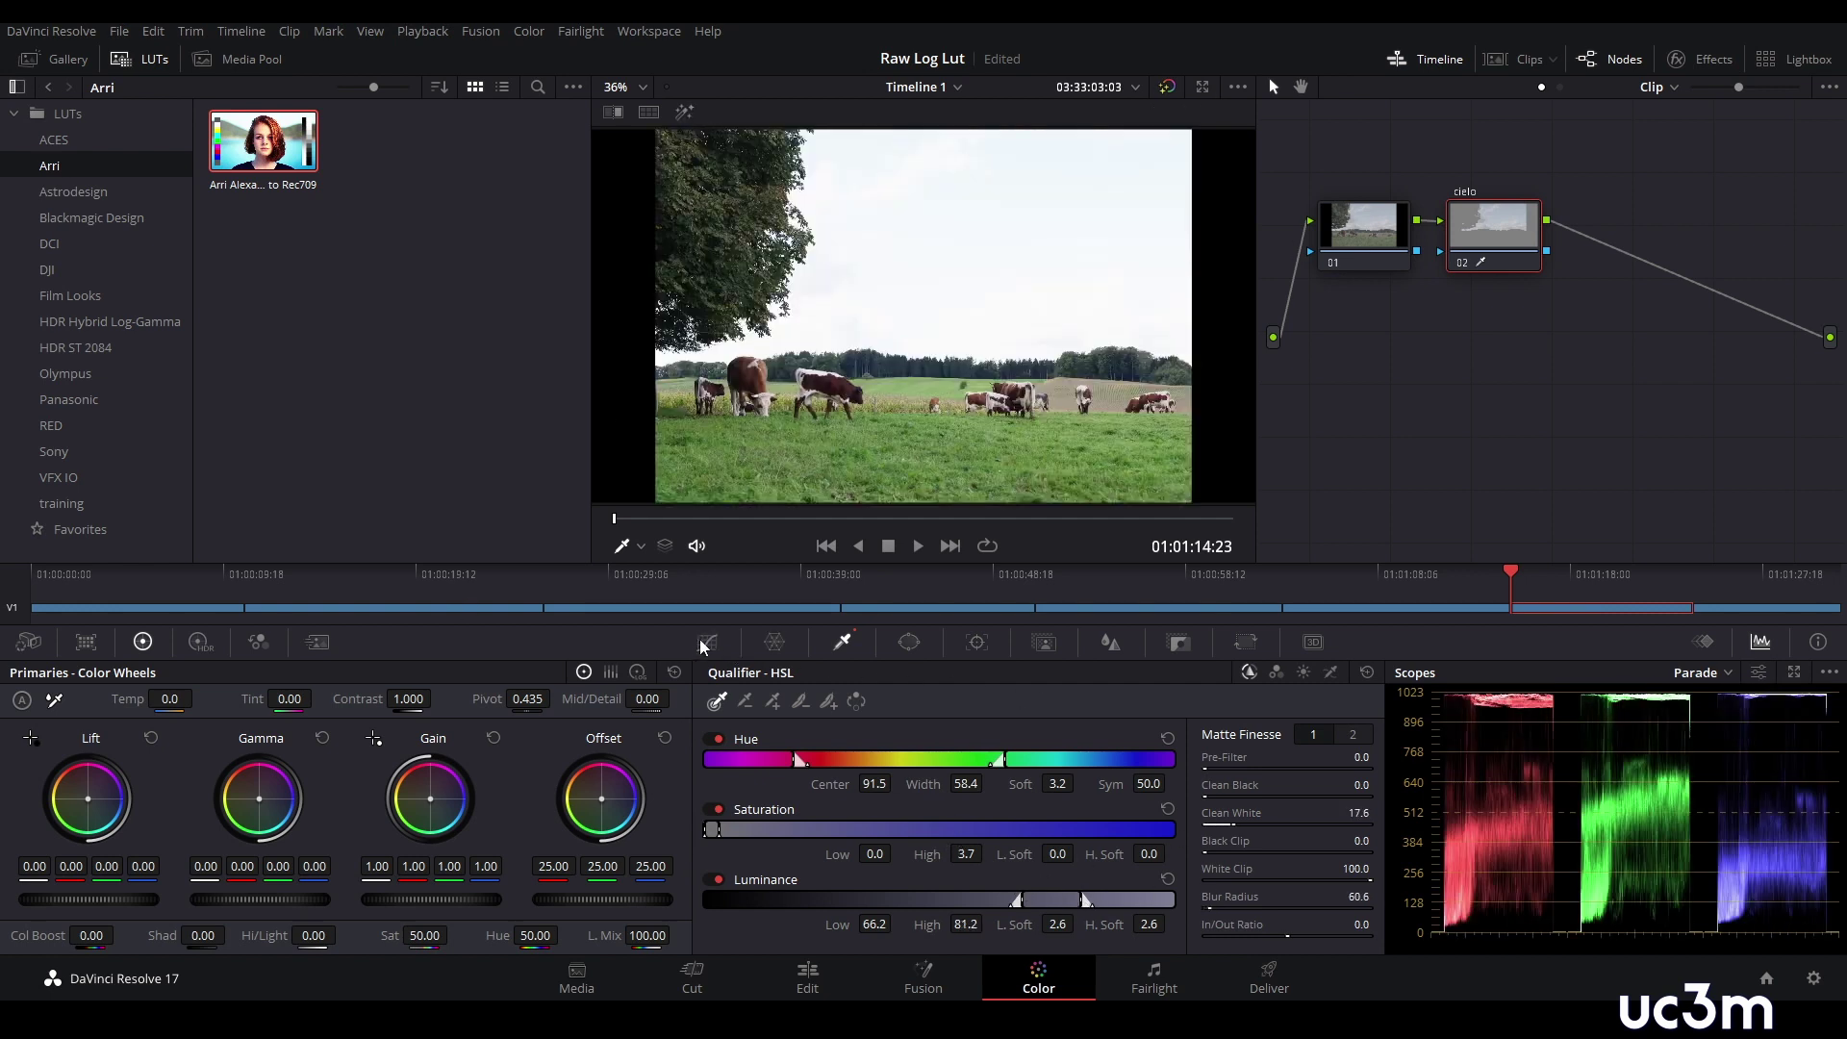
- Pull a mid-curve point down on the cielo node to darken the sky and reveal clouds
left_click_drag(939, 810, 962, 846)
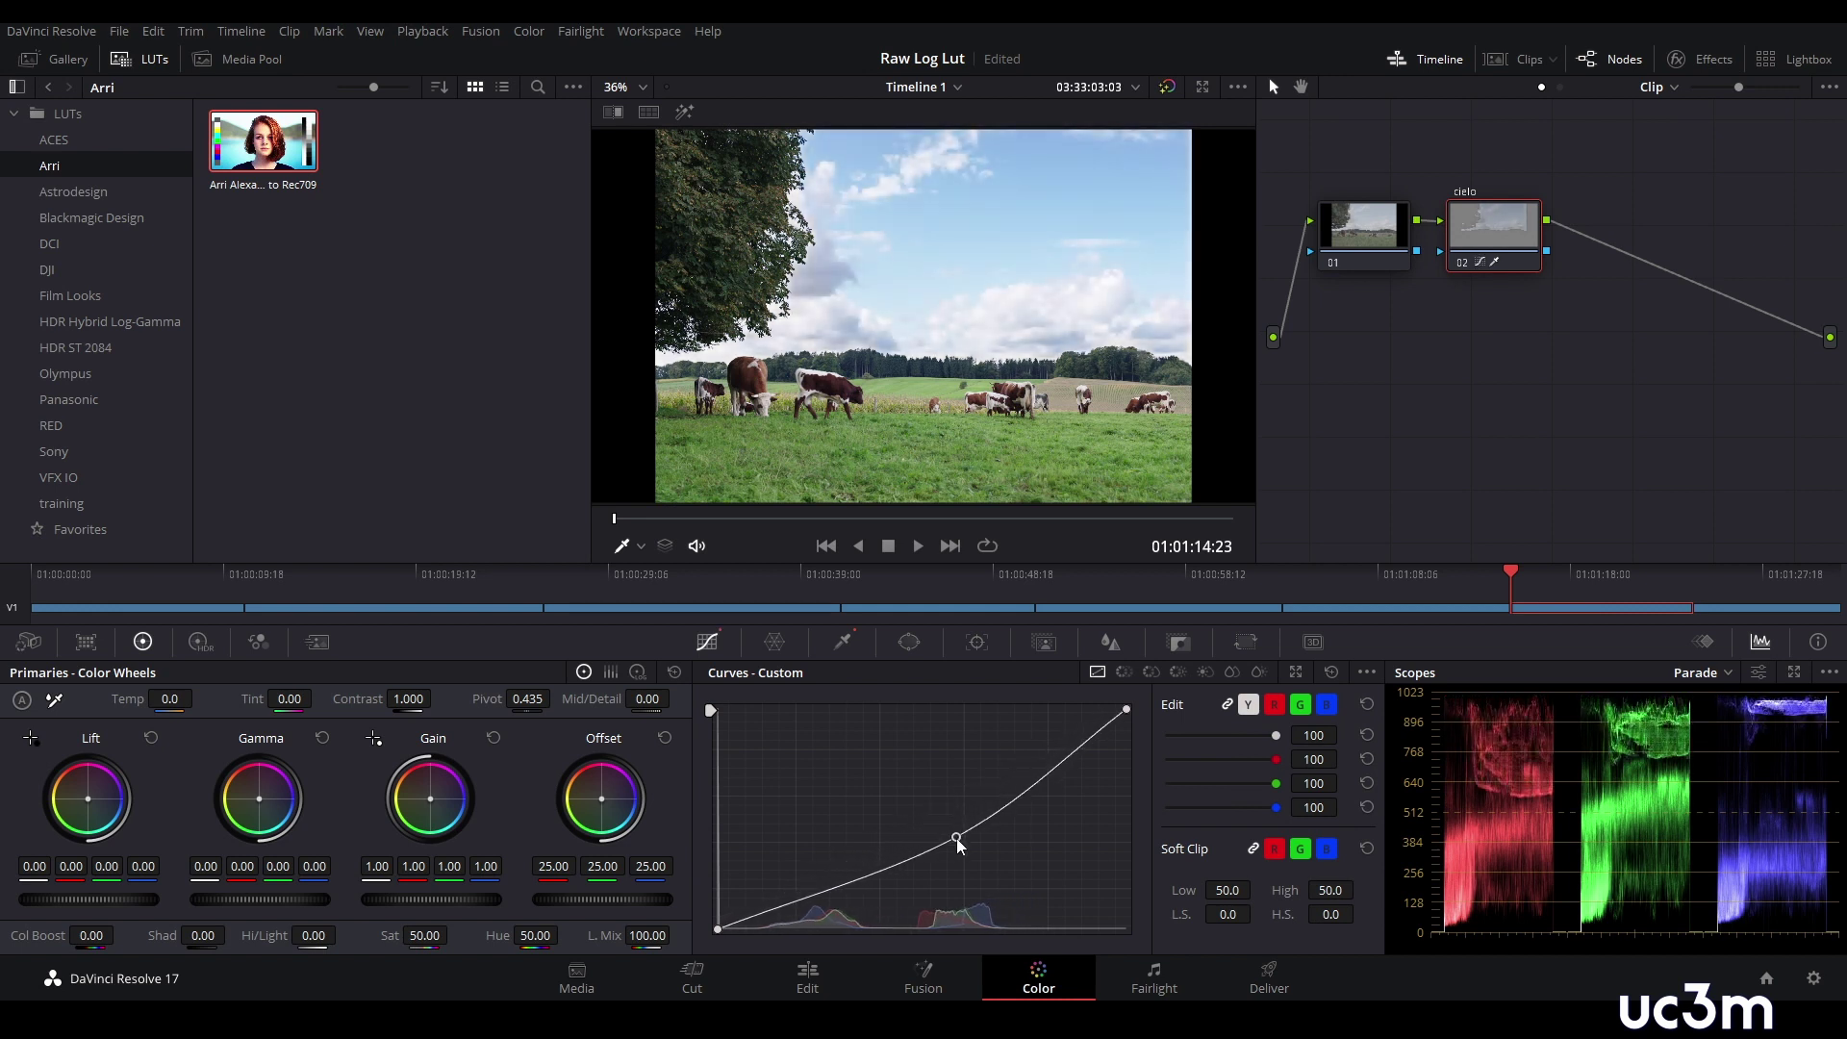